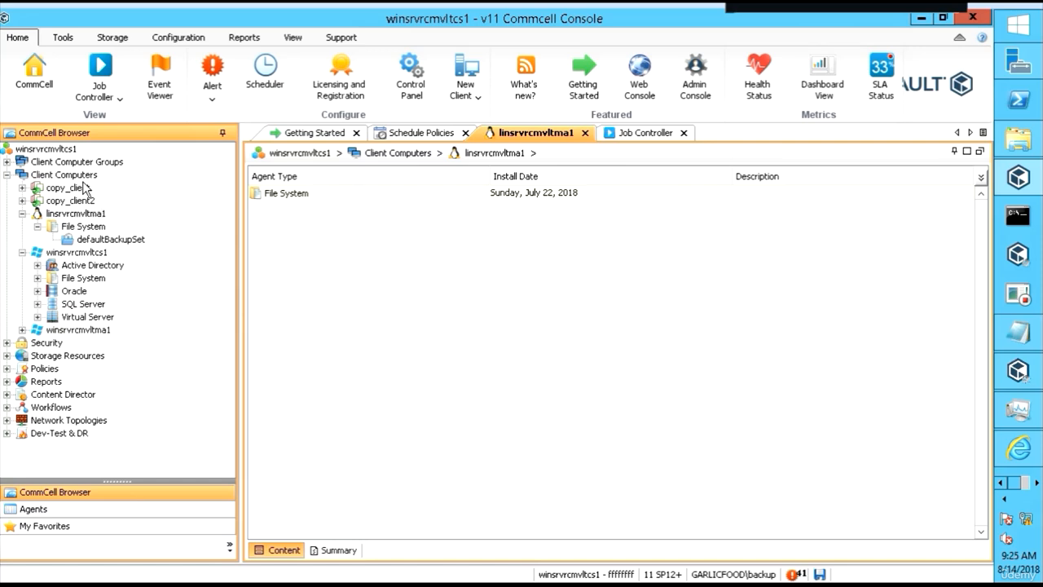
Open the properties of the default subclient in the File System defaultBackupSet of client linsrvrcmvltma1
click(73, 215)
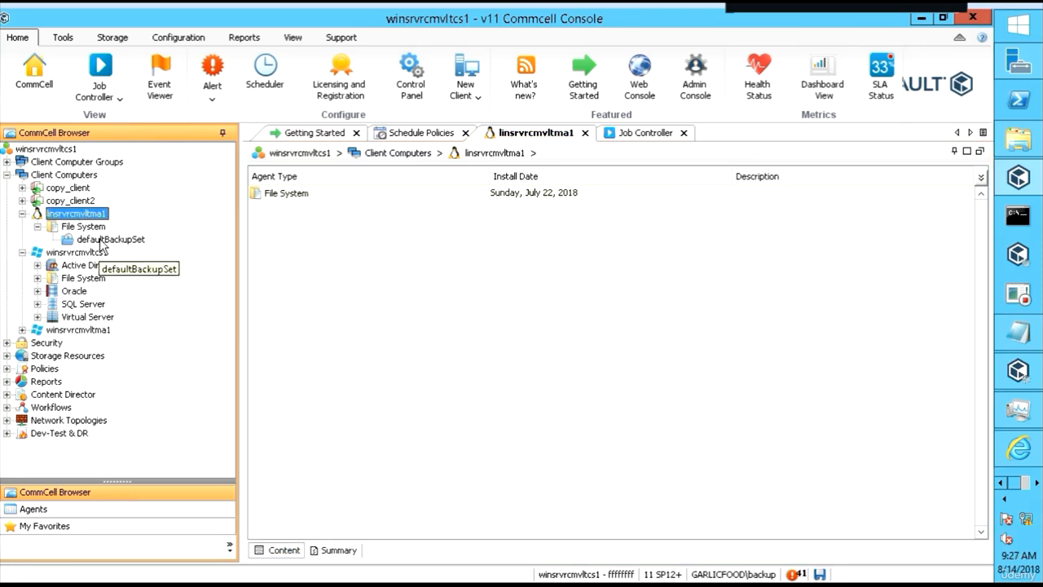
click(230, 239)
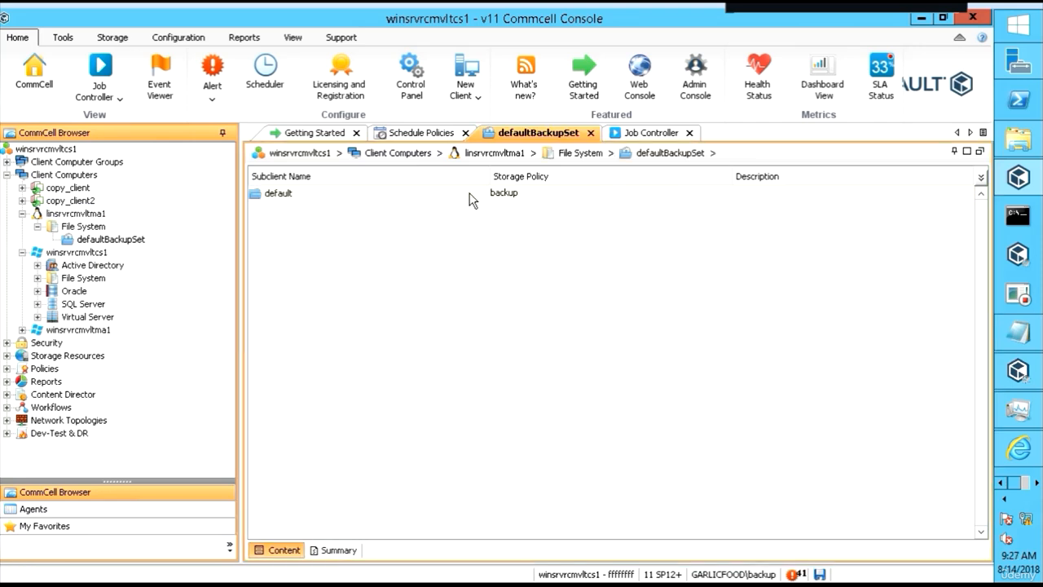
right_click(312, 195)
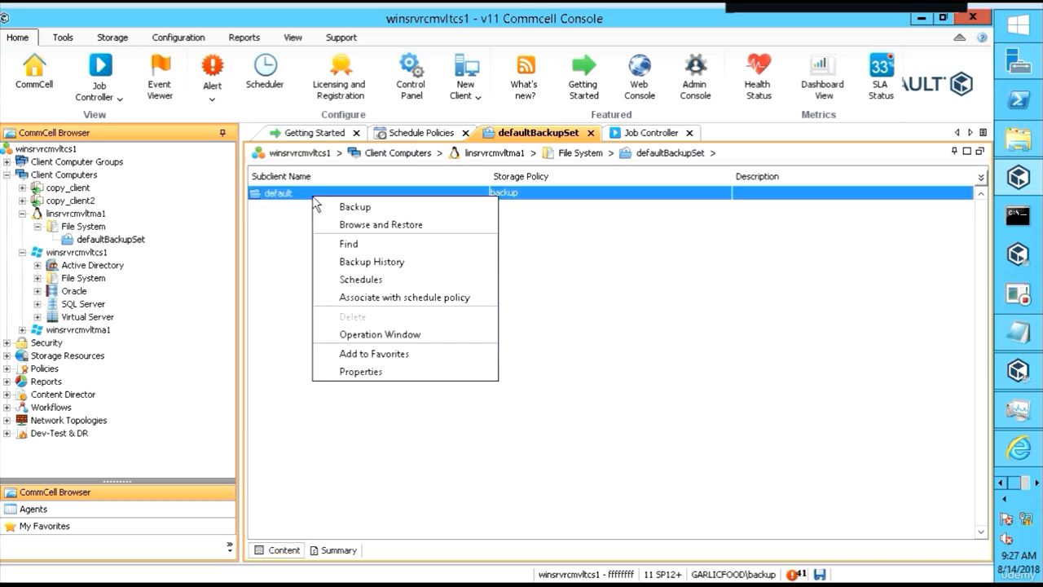
click(383, 373)
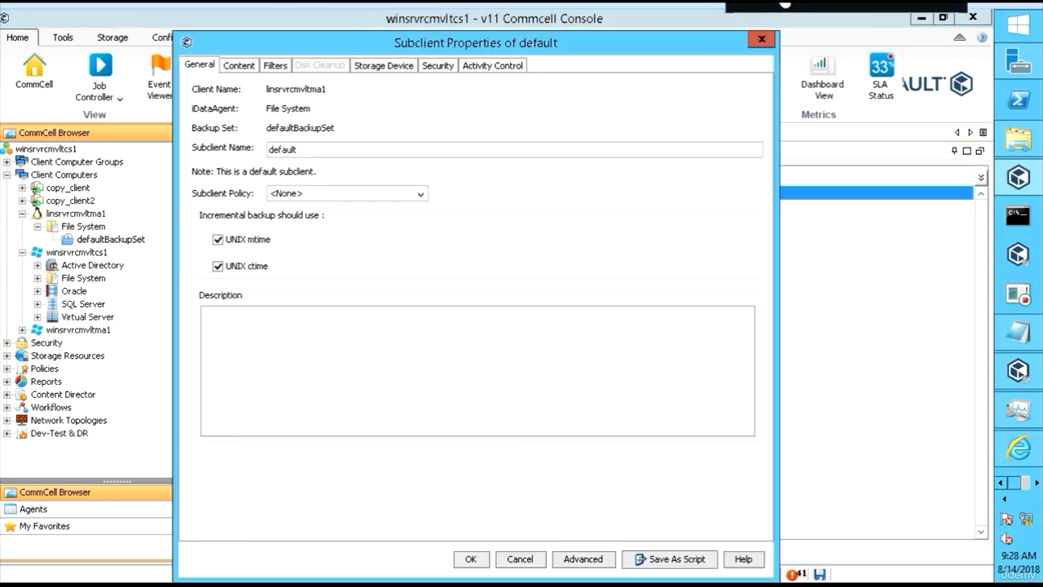
Review the subclient's storage device settings, covering the available storage policies, software compression and deduplication
click(381, 69)
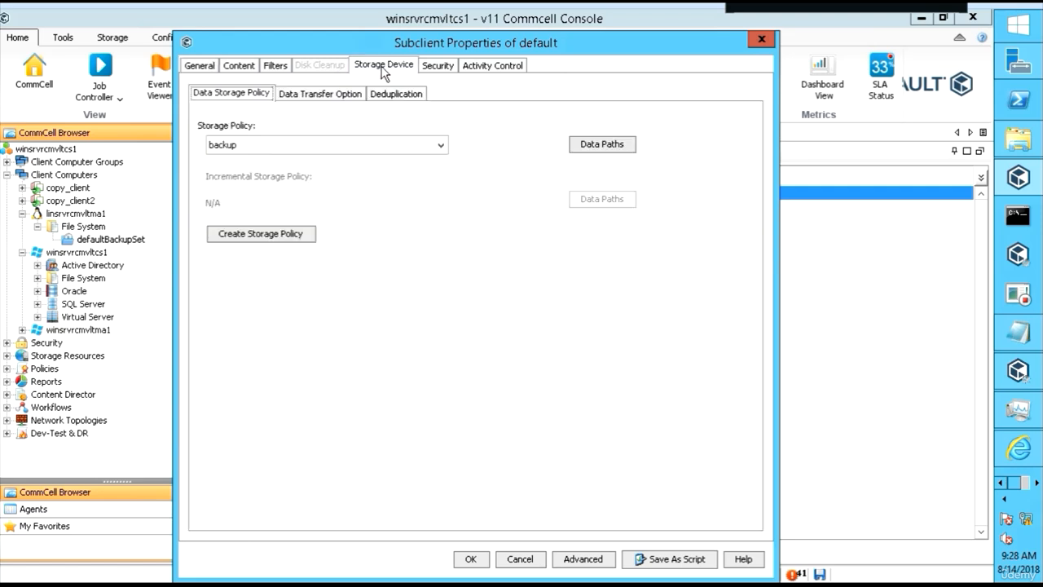
click(442, 146)
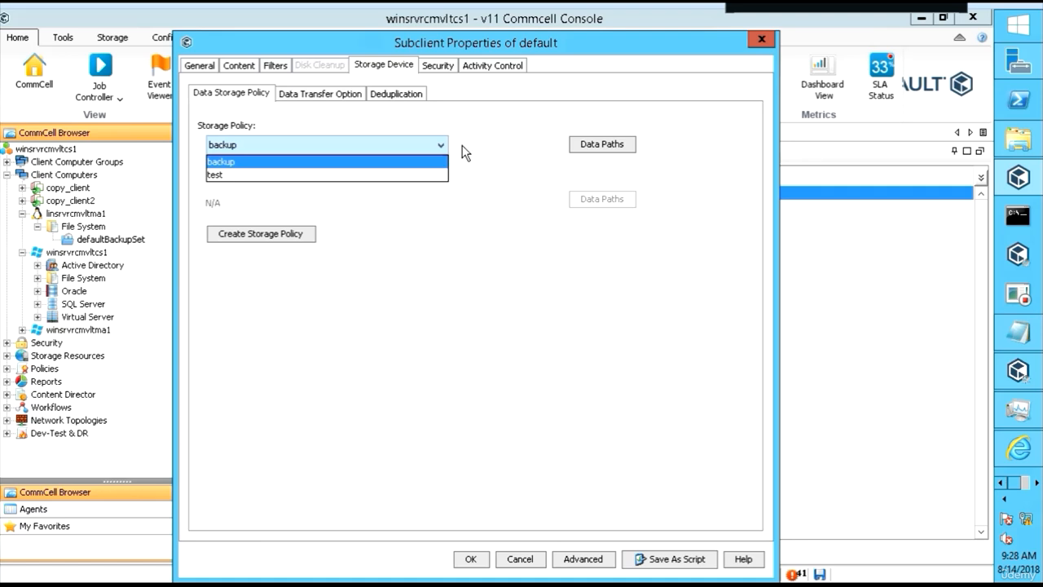
click(495, 130)
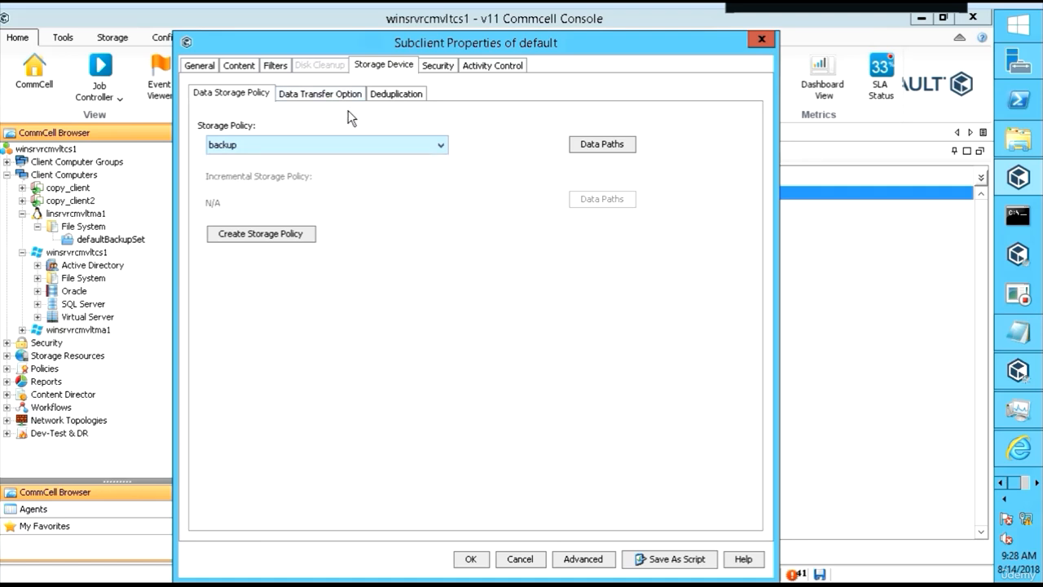
click(331, 93)
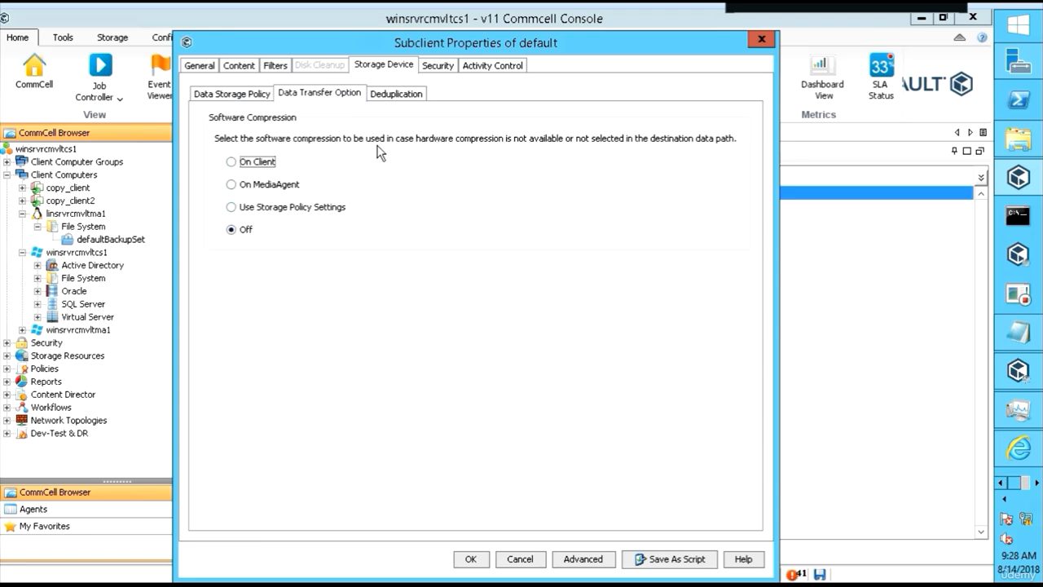
click(387, 98)
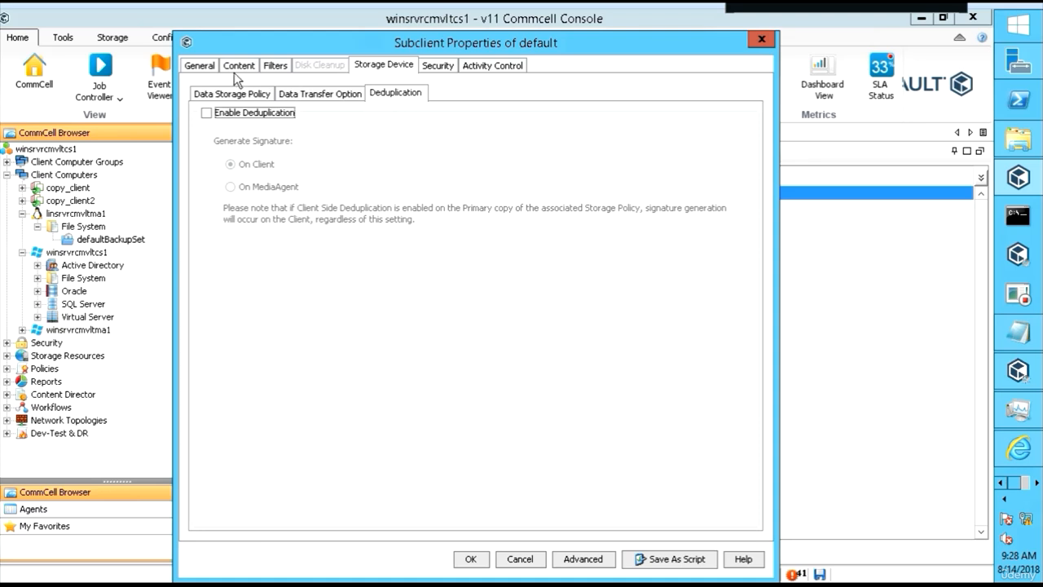
Review the subclient's security associations, activity control, filters and backup content
click(439, 67)
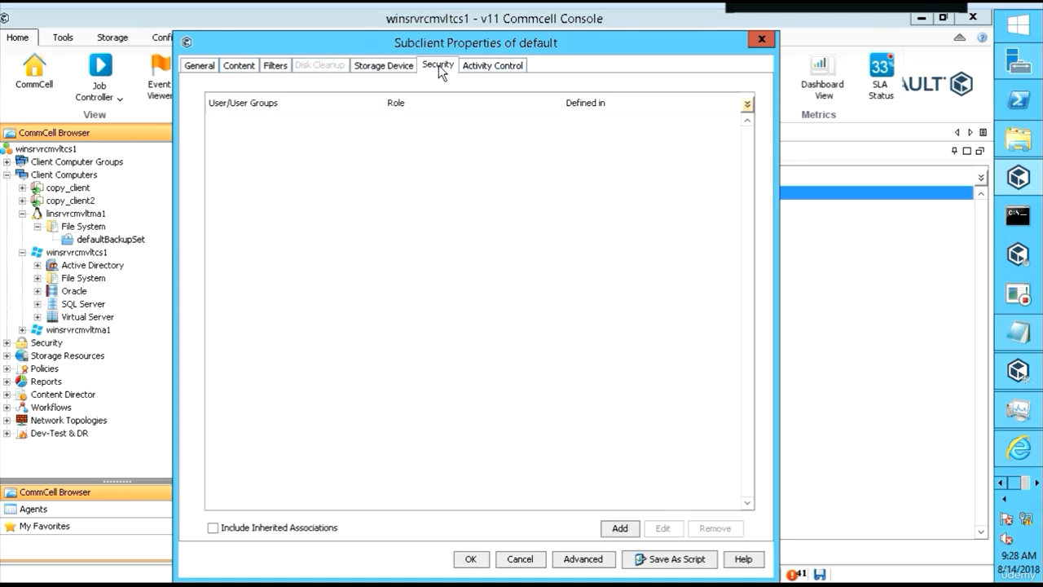
click(494, 67)
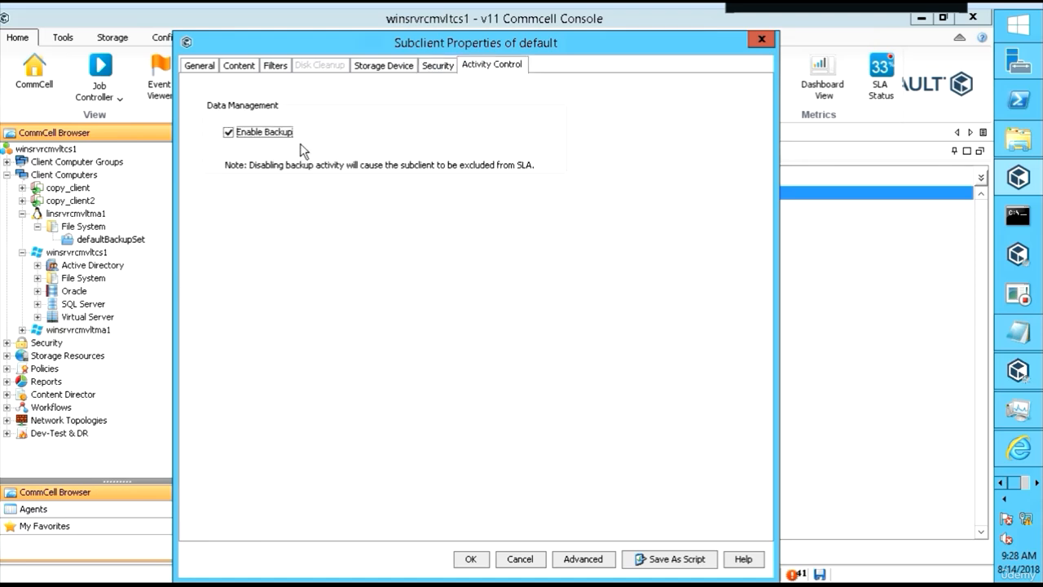
click(277, 70)
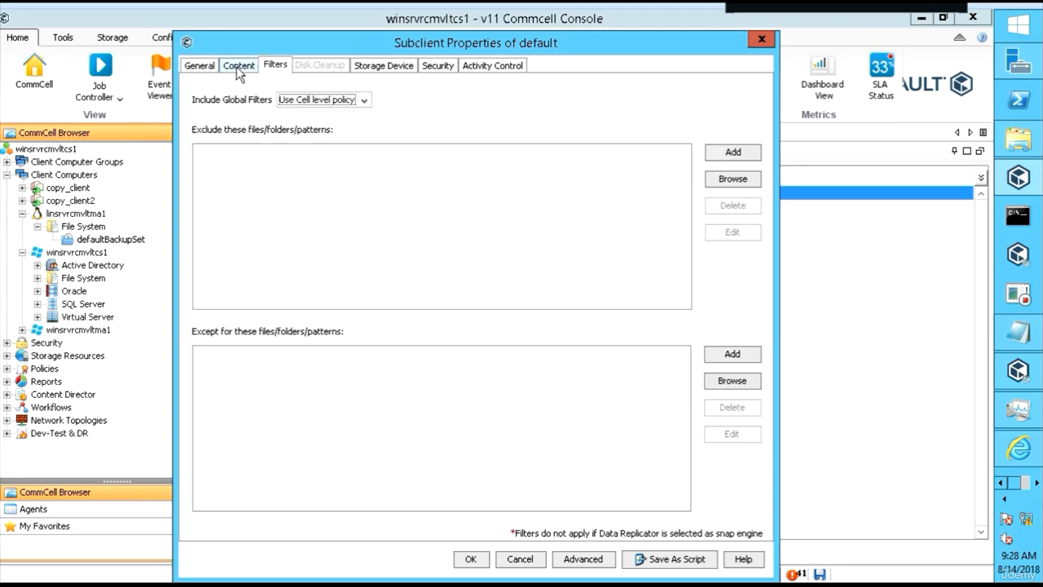
click(239, 72)
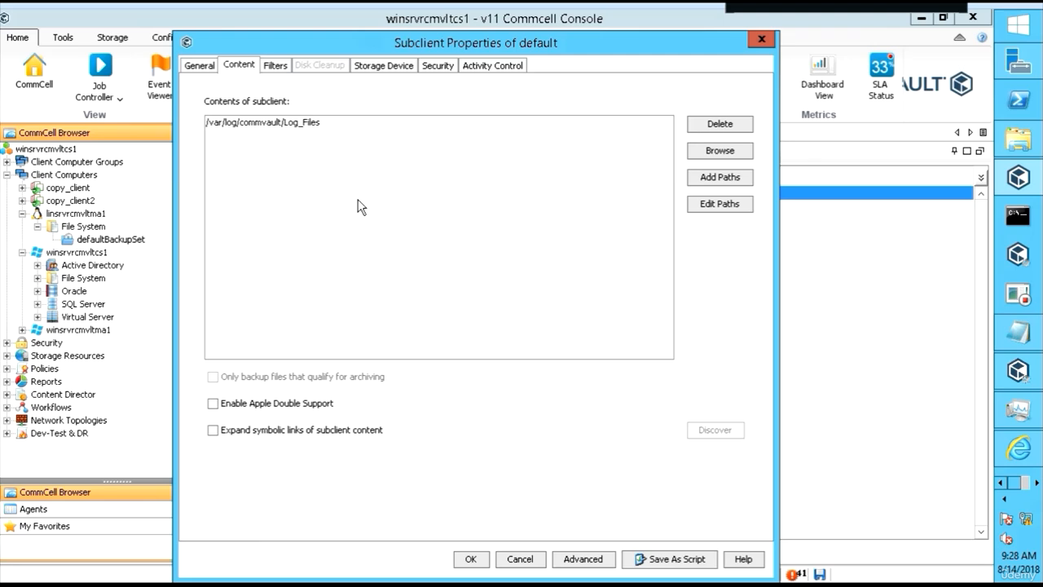
Browse the client's file system for subclient content and examine its root-level directories
click(706, 151)
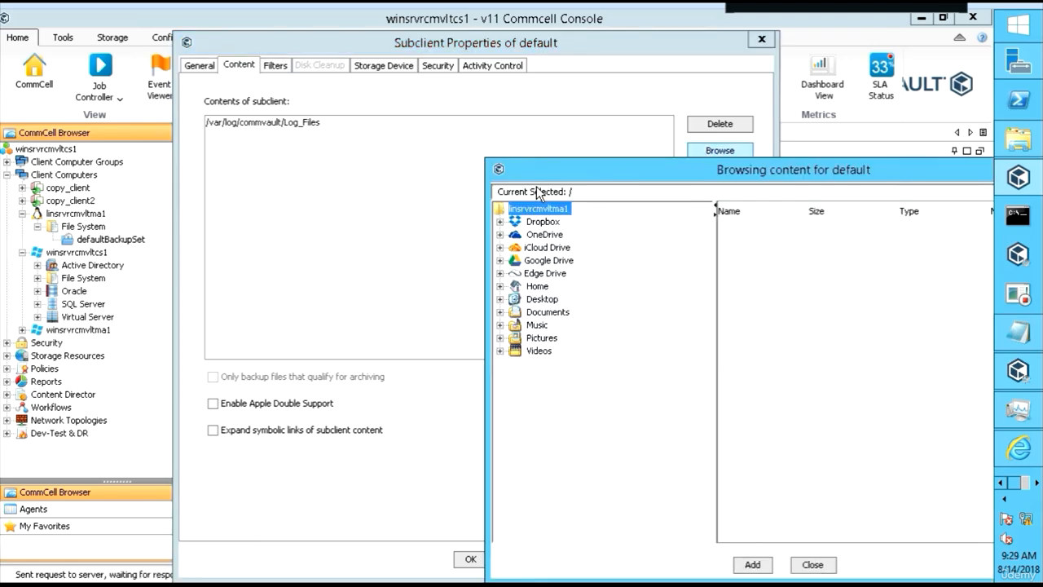
drag(677, 171, 494, 64)
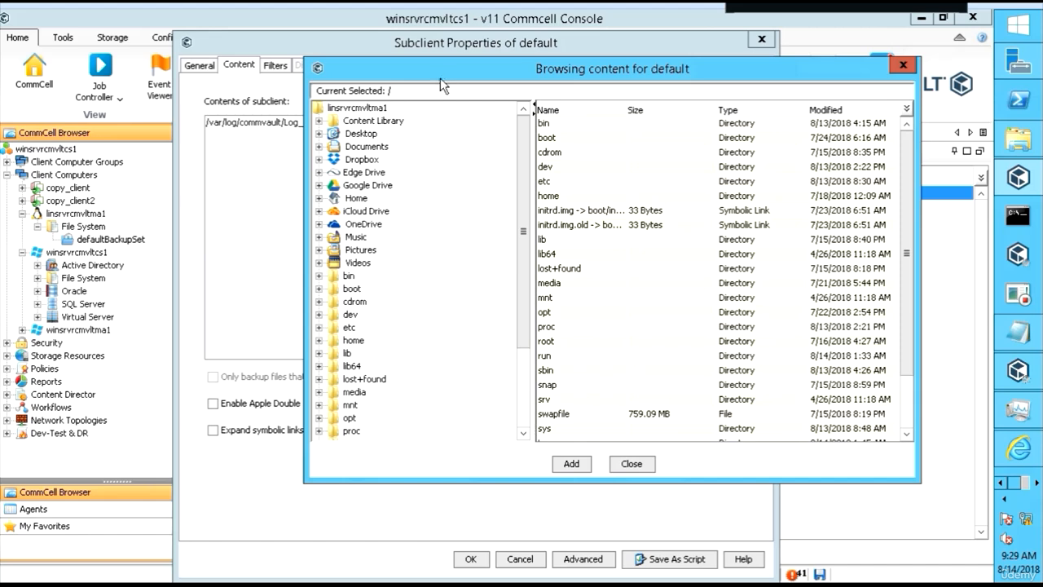
drag(444, 70, 424, 130)
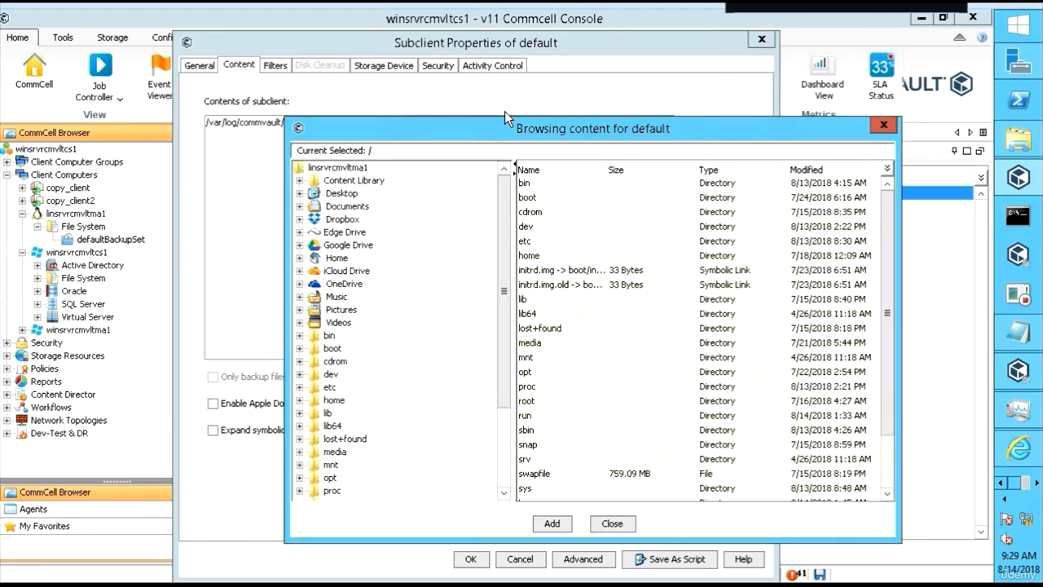
drag(492, 128, 513, 82)
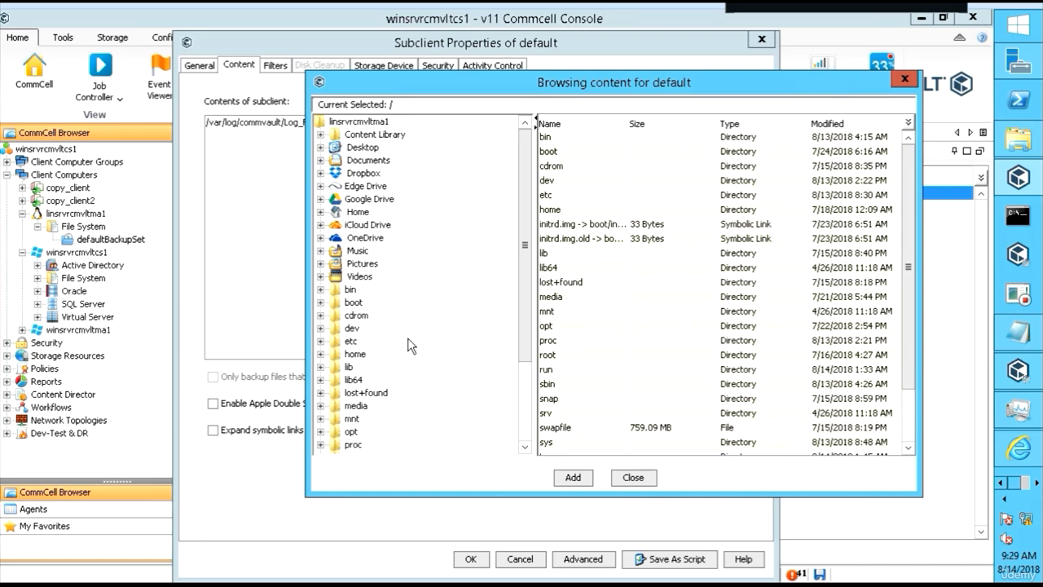
scroll(410, 358, down, 3)
scroll(384, 321, up, 3)
scroll(389, 267, down, 2)
scroll(389, 267, up, 2)
scroll(398, 239, down, 2)
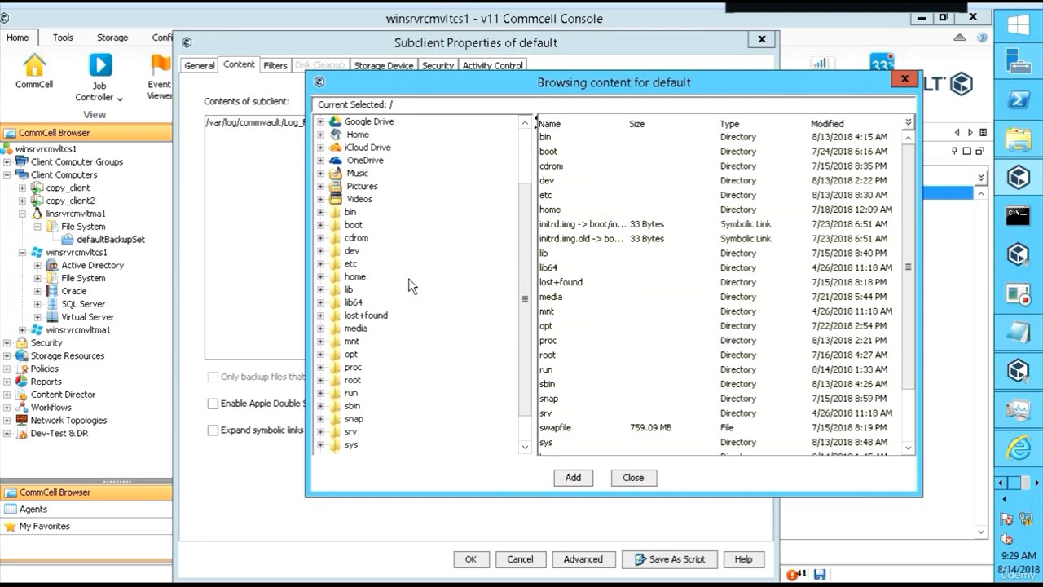
scroll(415, 290, down, 1)
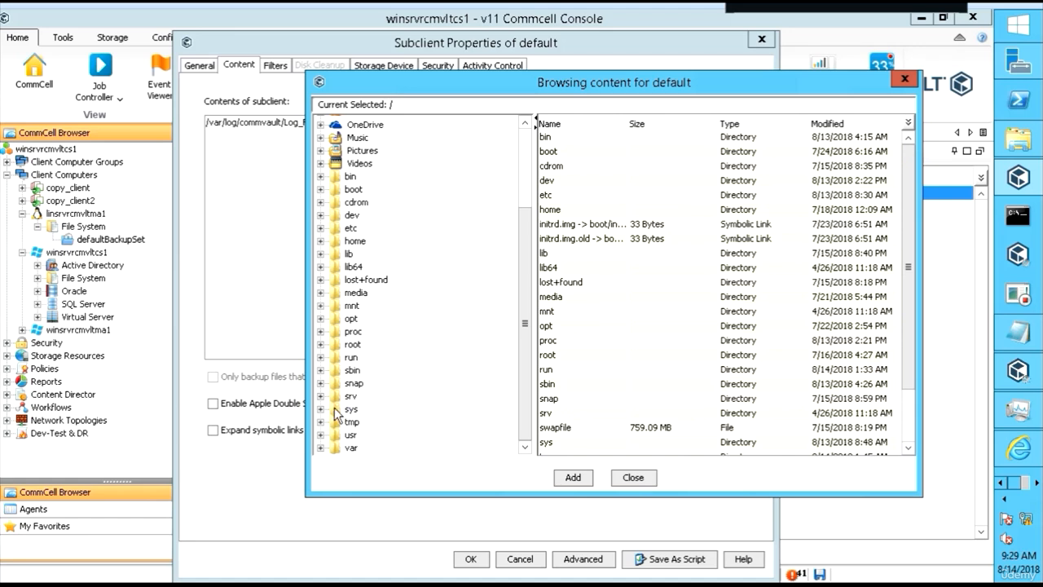
Expand the folder tree through var, log and commvault, and select the Log_Files folder
click(320, 448)
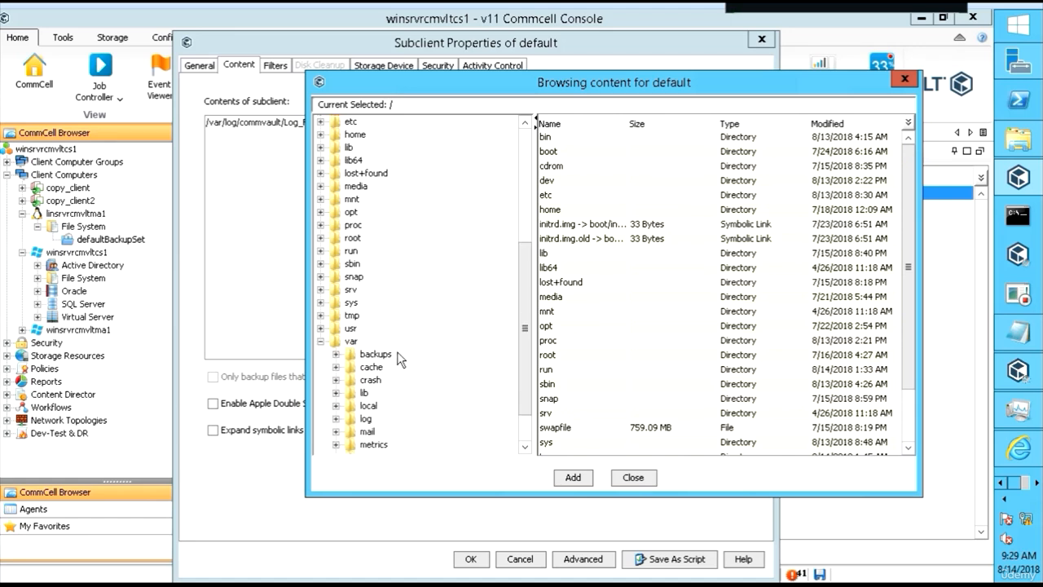
scroll(366, 411, down, 1)
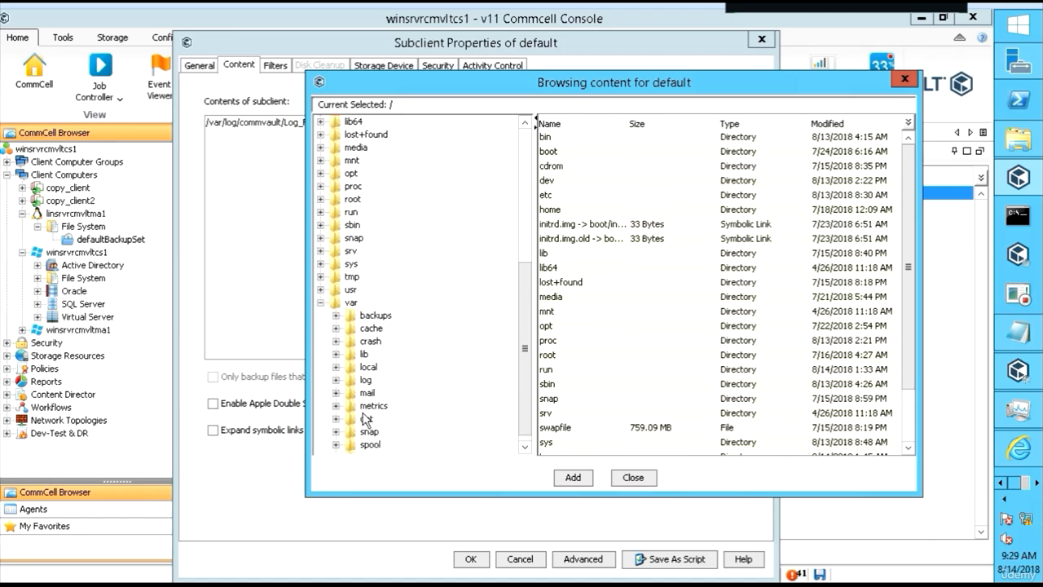
click(336, 381)
scroll(393, 373, down, 3)
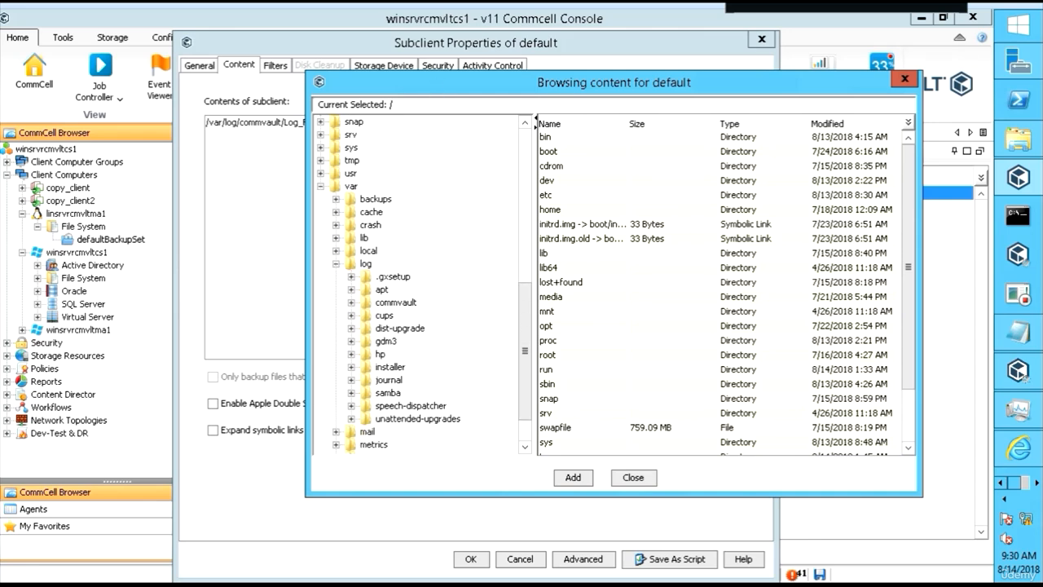
drag(485, 76, 598, 64)
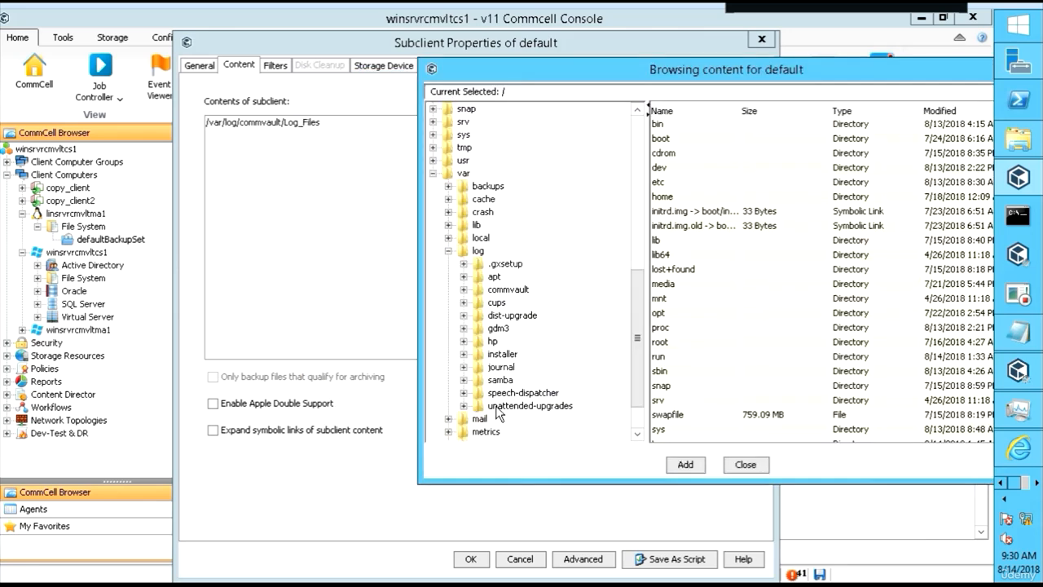
click(462, 289)
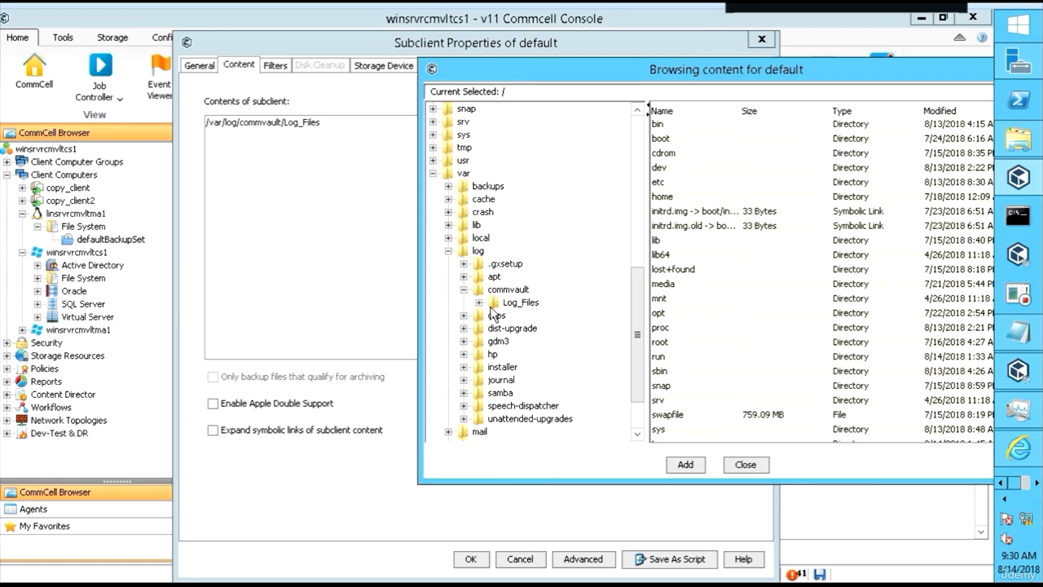
click(513, 303)
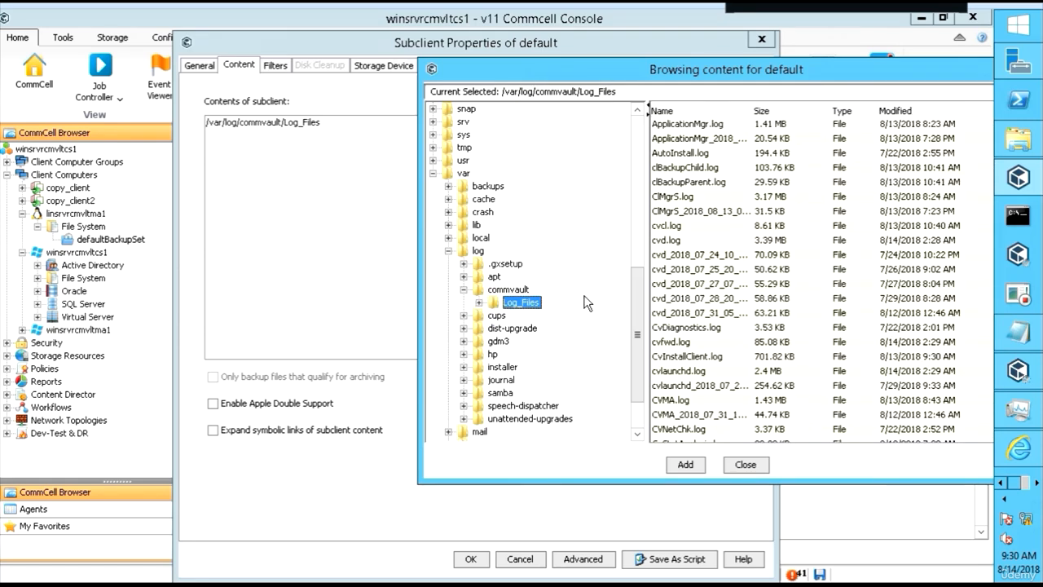
Examine the files and subfolders contained in /var/log/commvault/Log_Files
drag(647, 195, 615, 191)
drag(596, 71, 511, 68)
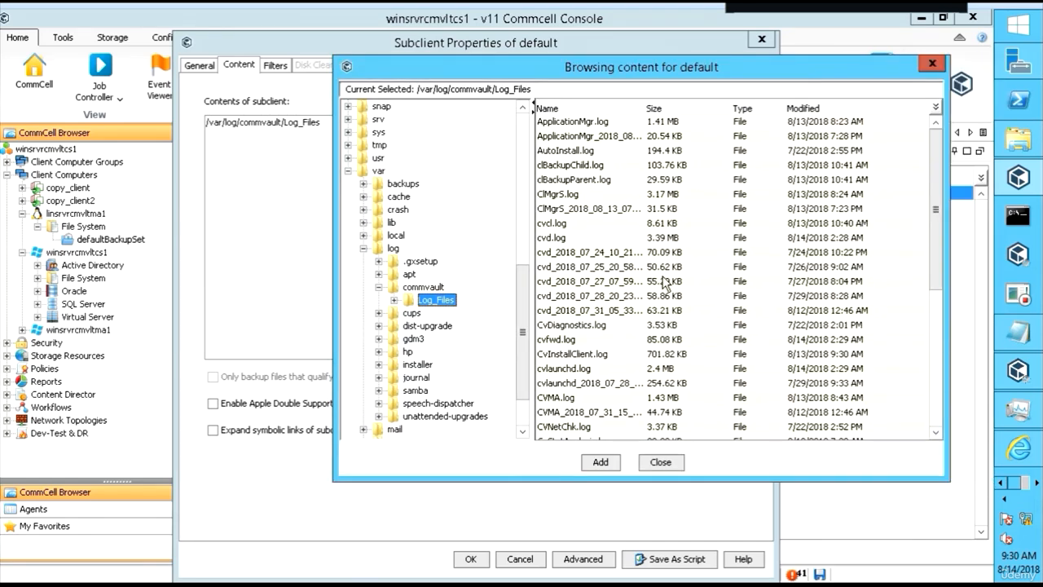
scroll(664, 283, down, 6)
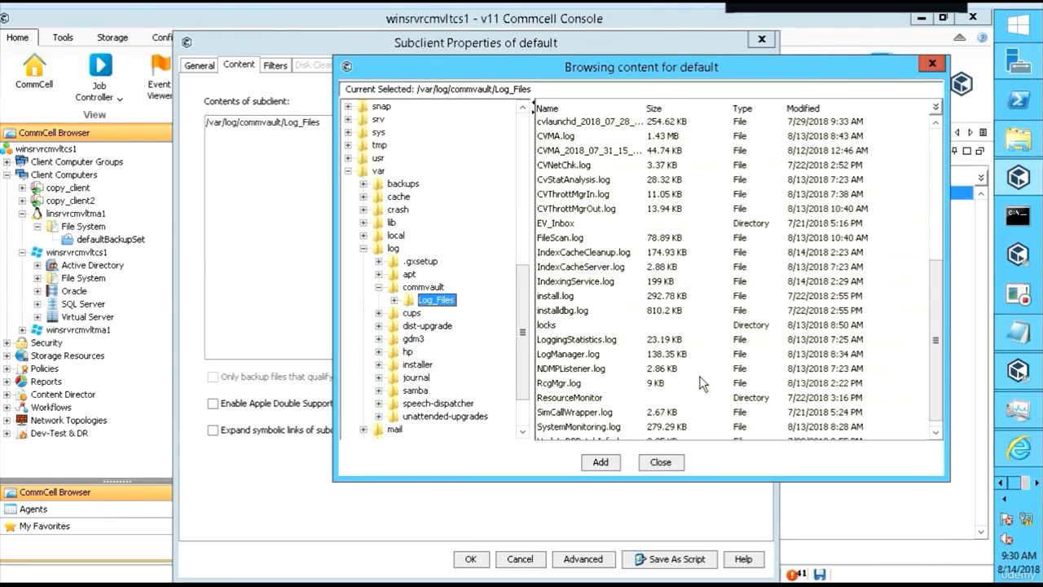
scroll(702, 383, up, 6)
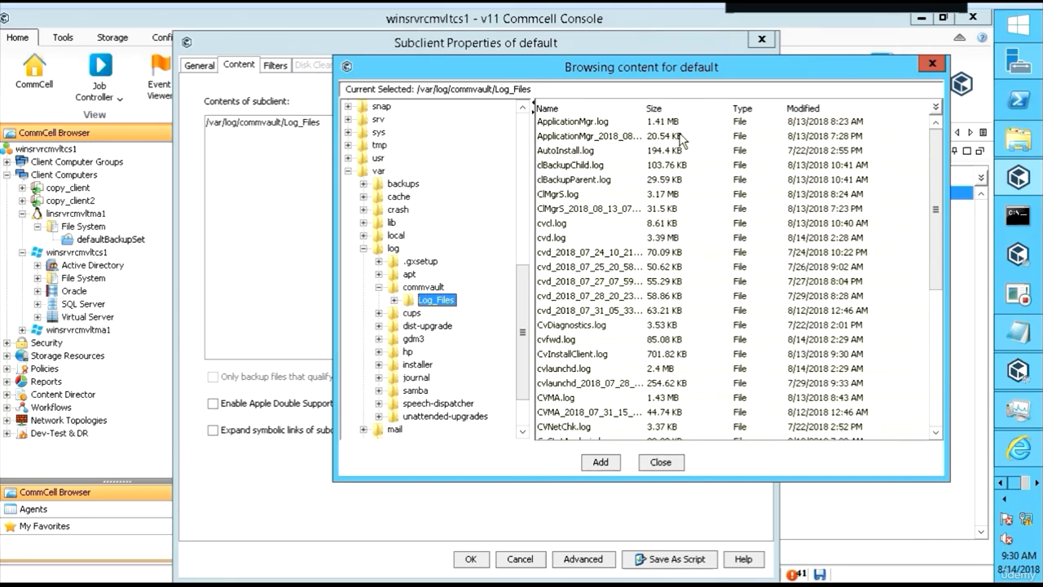
scroll(695, 363, down, 2)
scroll(679, 284, down, 4)
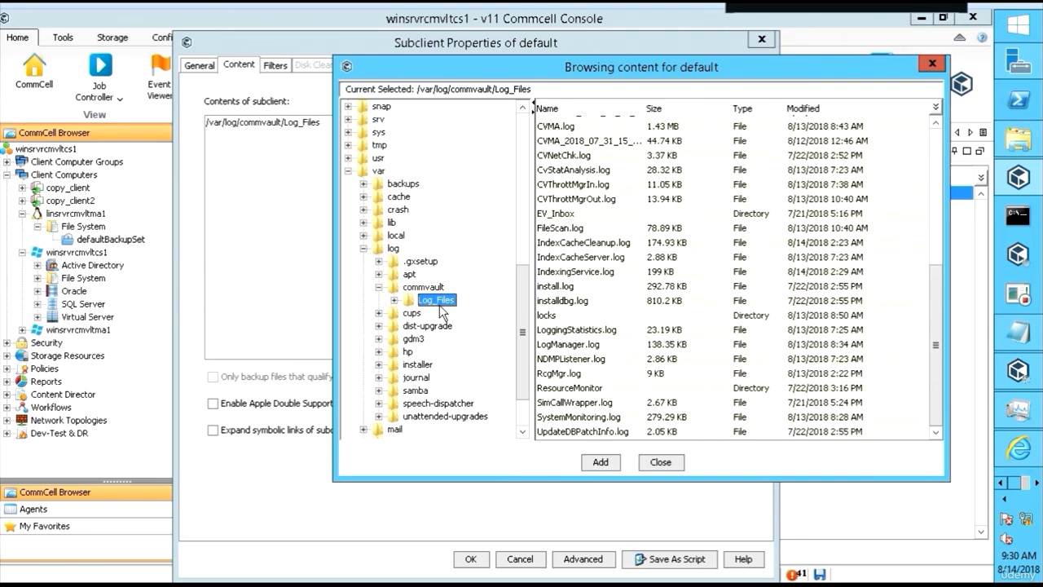
scroll(479, 241, up, 3)
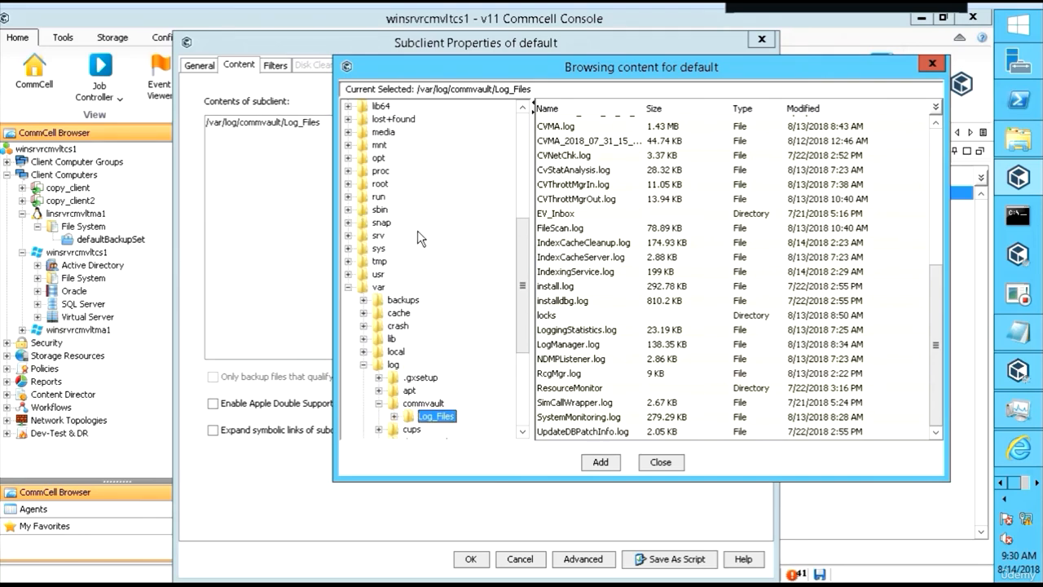
Try to add the /var/log/commvault/Log_Files folder to the subclient content, and close the subclient properties with OK
click(603, 462)
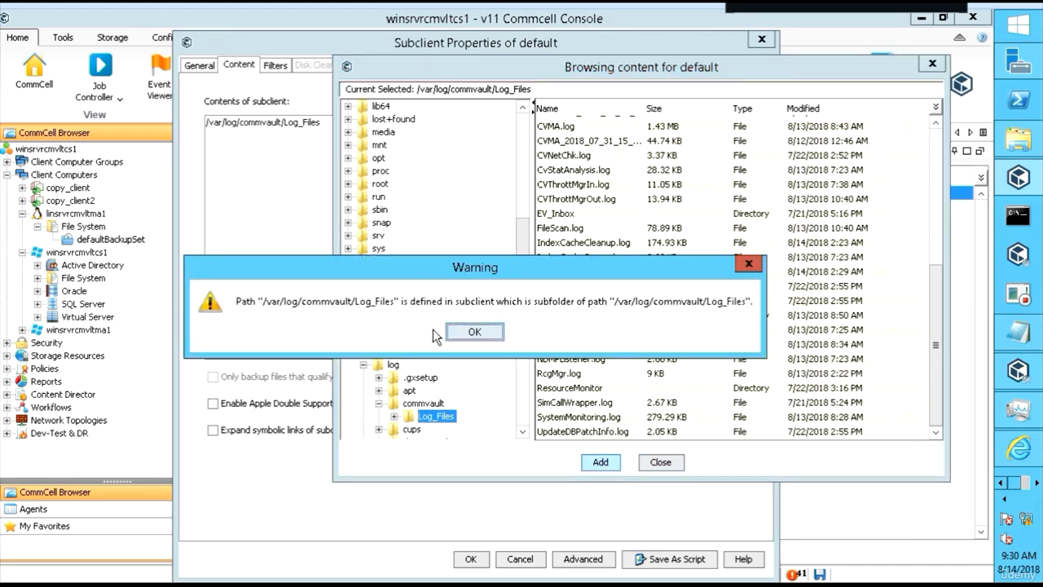
click(471, 334)
click(662, 464)
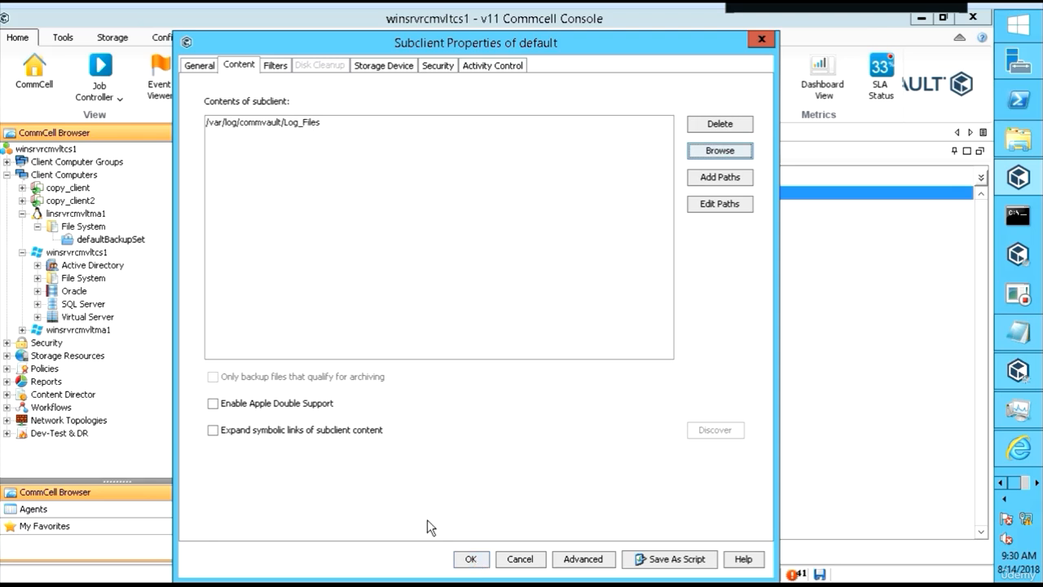
click(470, 558)
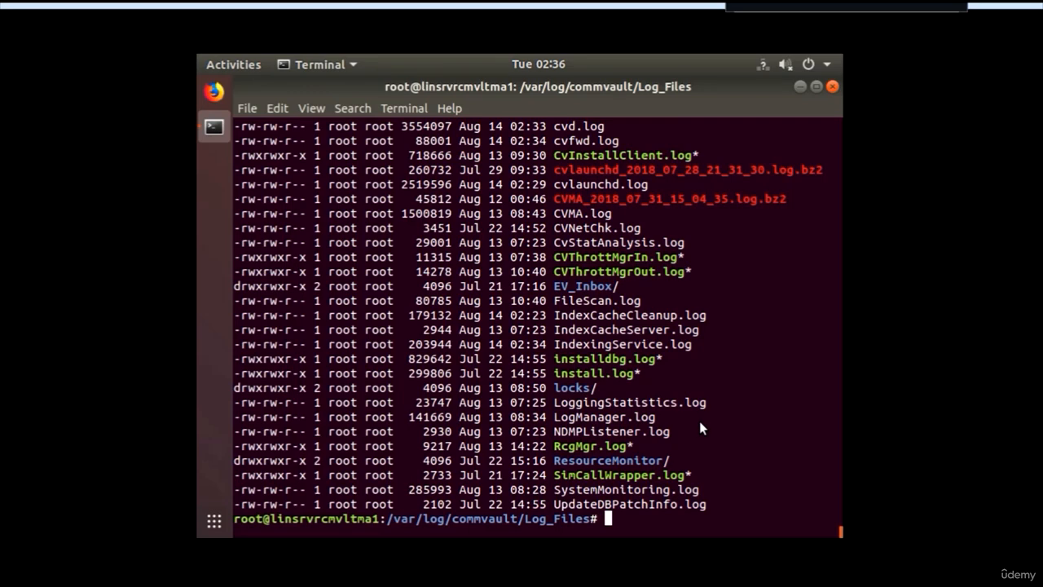
Create an empty file named backuprestore.log in the Log_Files folder with the touch command
text(touch backup)
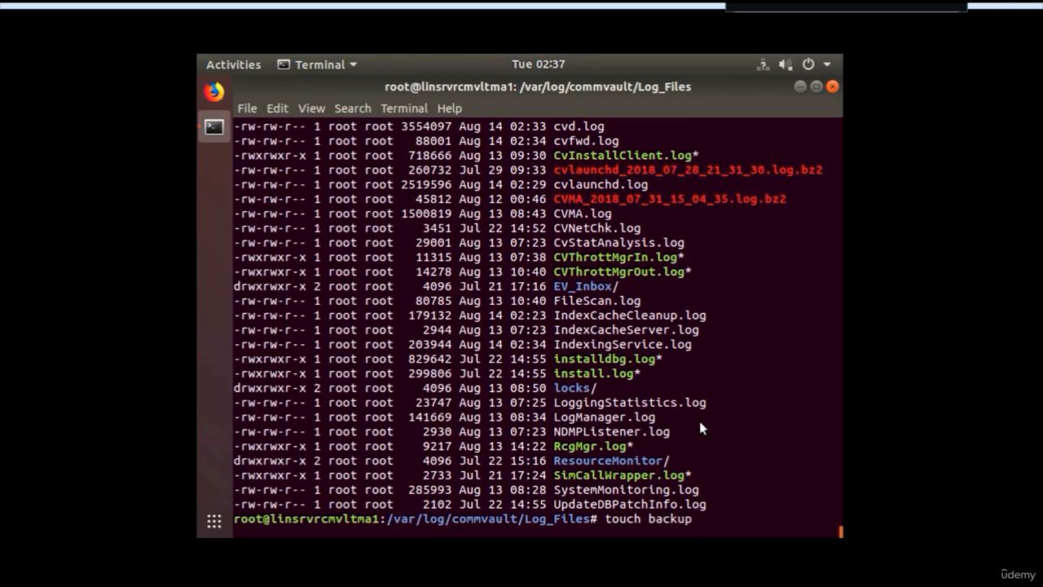
text(restore.txt)
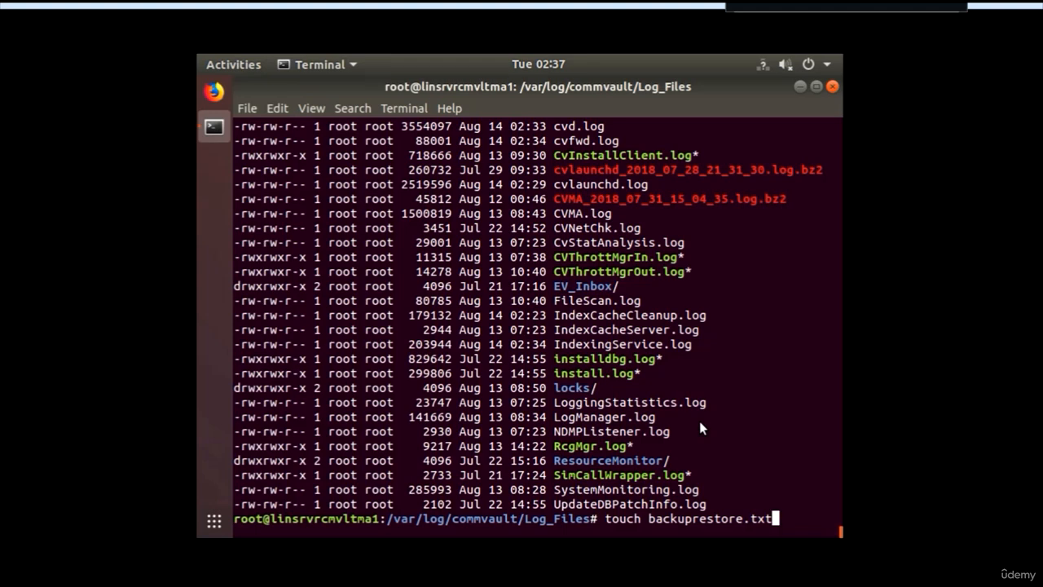
key(BackSpace)
key(BackSpace)
key(BackSpace)
text(log)
key(Return)
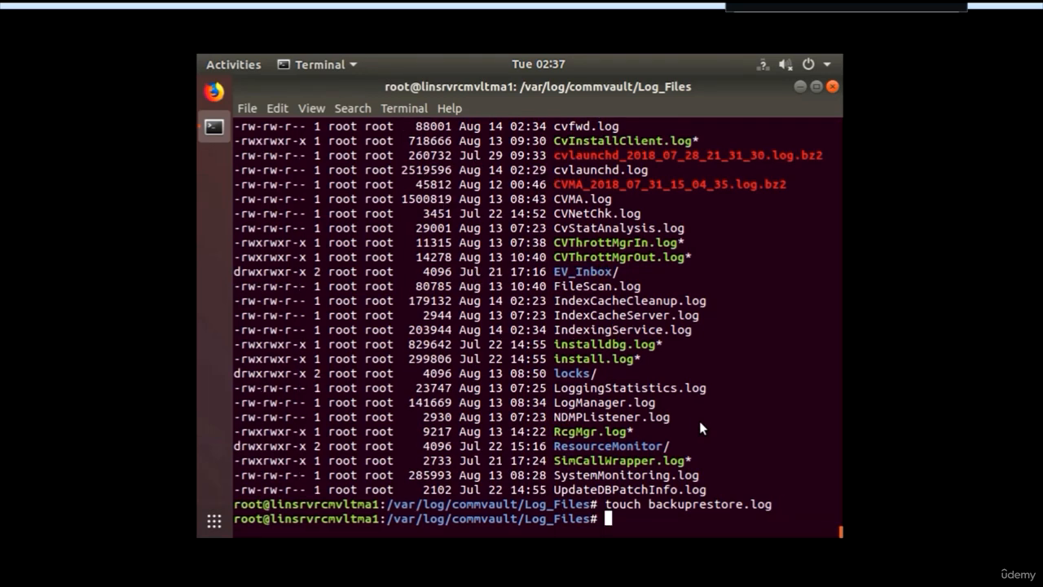
List the contents of the Log_Files folder and look for backuprestore.log in the listing
text(ls)
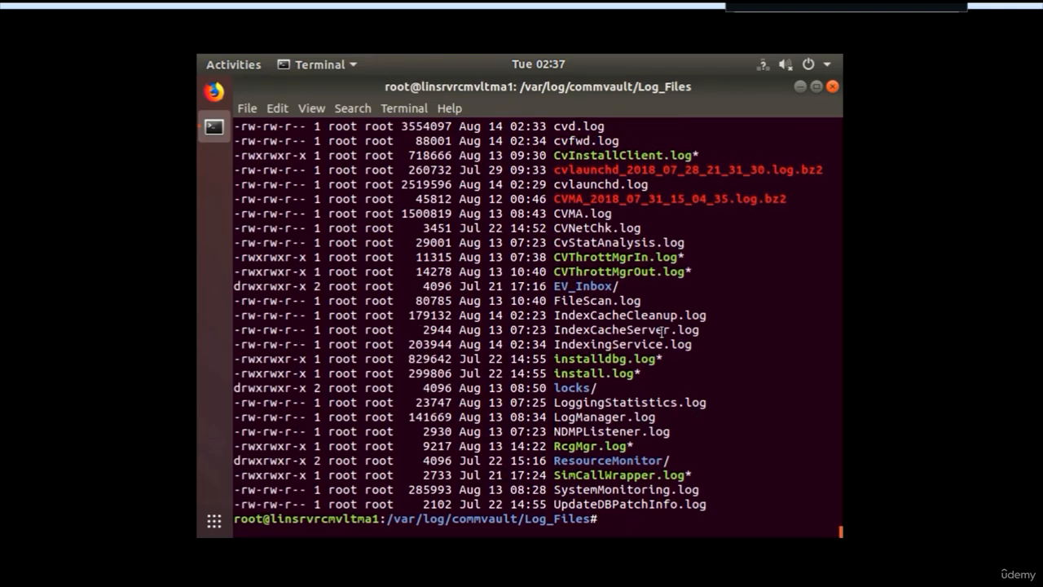
scroll(644, 277, up, 2)
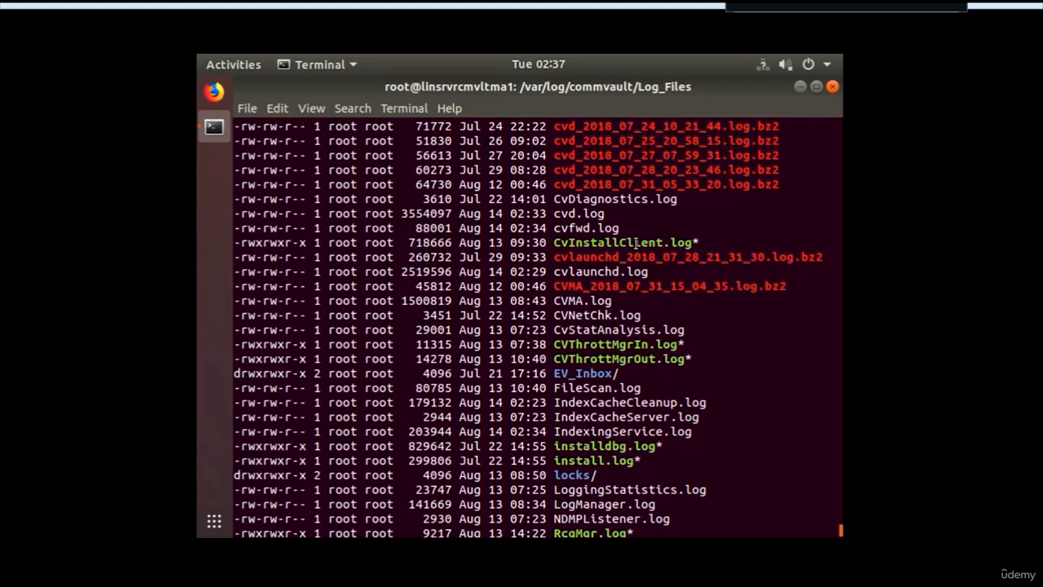
scroll(635, 243, up, 4)
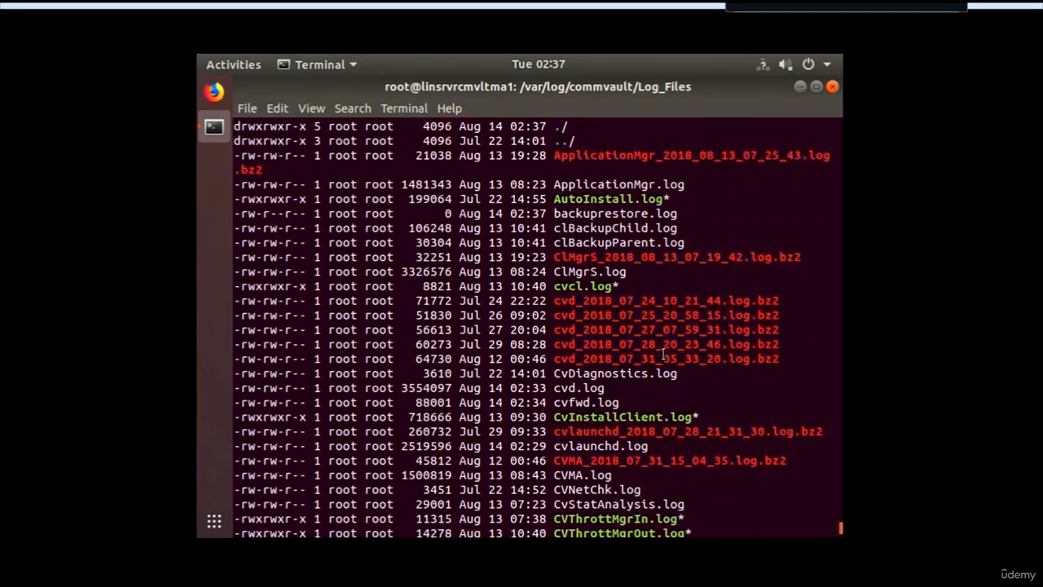
scroll(699, 487, down, 6)
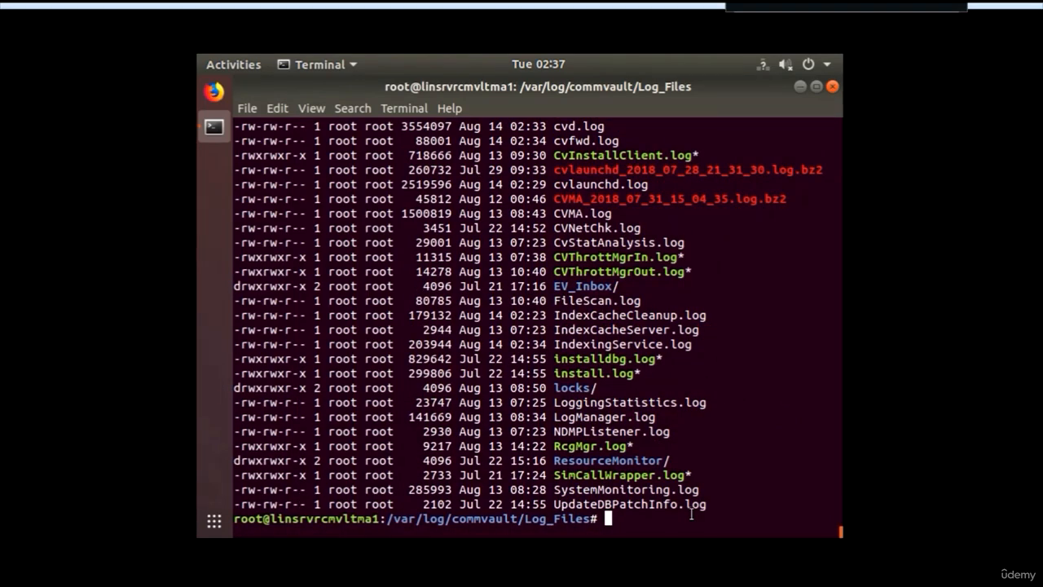
Open /backuprestore.log in the nano editor
text(nano /bak)
key(BackSpace)
text(cck)
key(BackSpace)
key(BackSpace)
text(kuprestore.log)
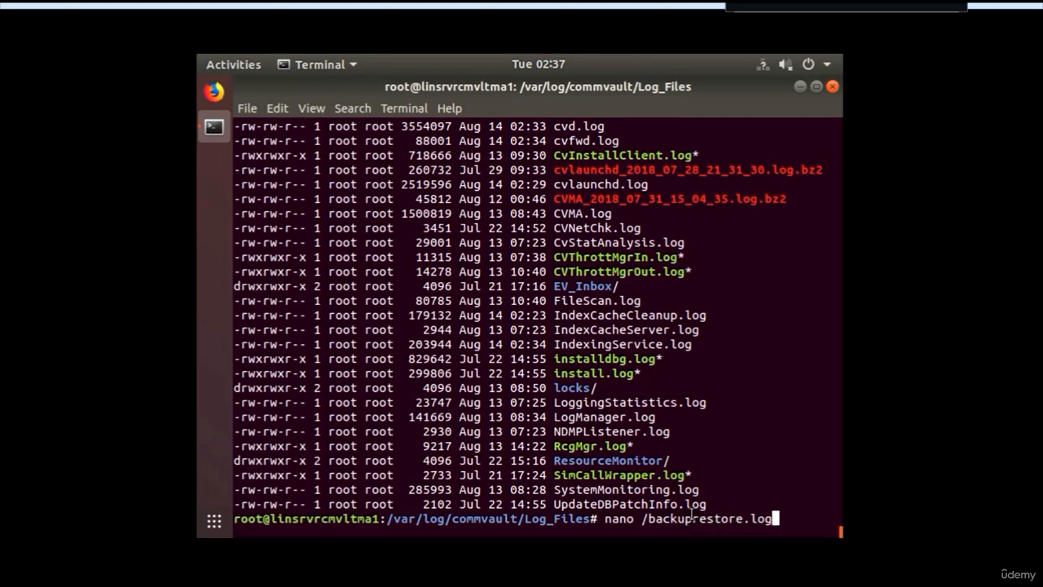
key(Return)
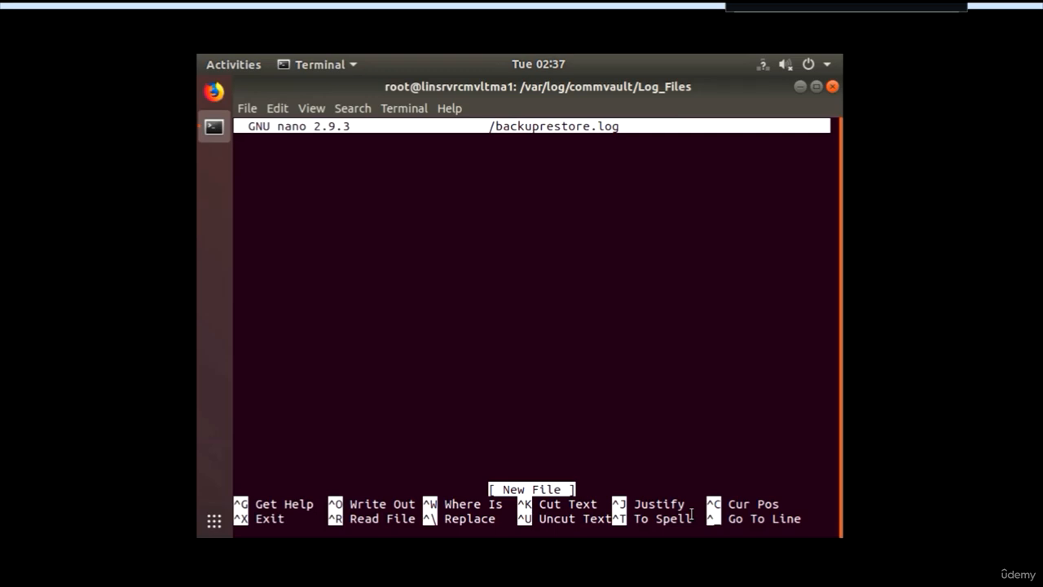
Write "full backup.", "Full backup.." and "Full Backup.." in the file, with an empty line between them
text(full backup)
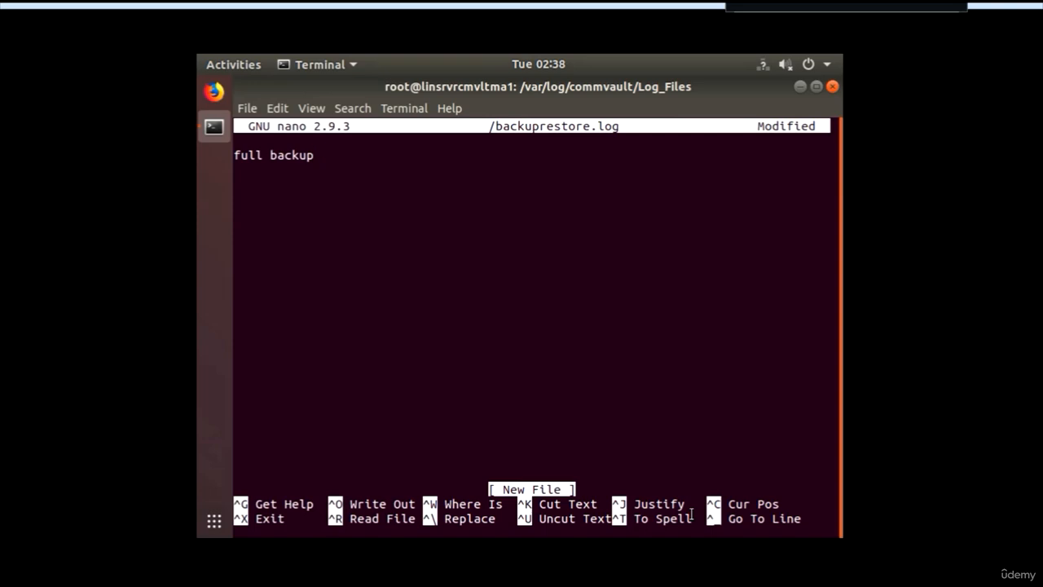
text(.)
key(Return)
key(Return)
text(Full backup..)
key(Return)
key(Return)
text(Full Bac)
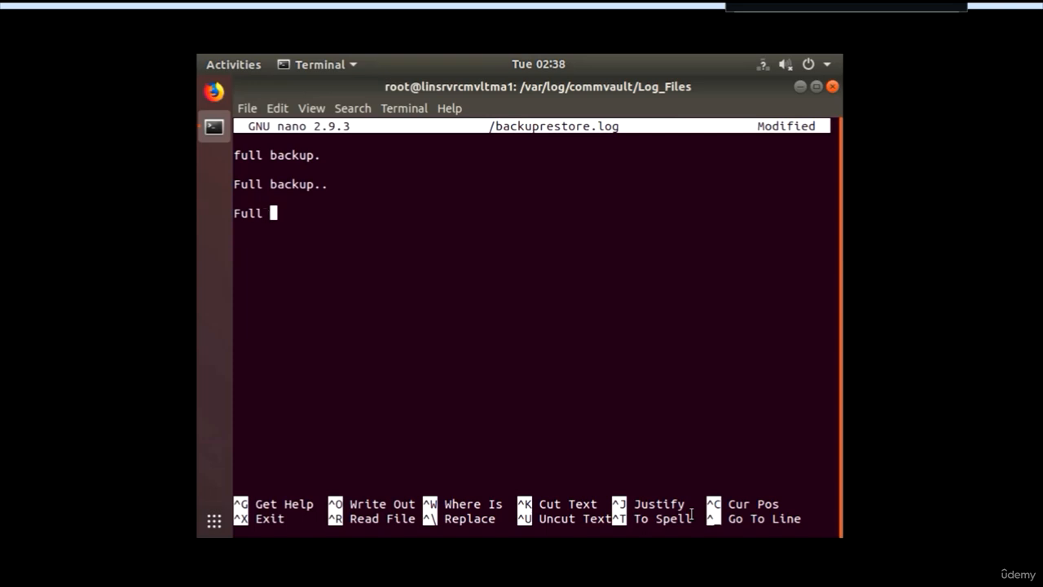
text(kup/.)
key(BackSpace)
key(BackSpace)
text(..)
Save the text under the same file name /backuprestore.log and exit nano to the shell prompt
key(ctrl+x)
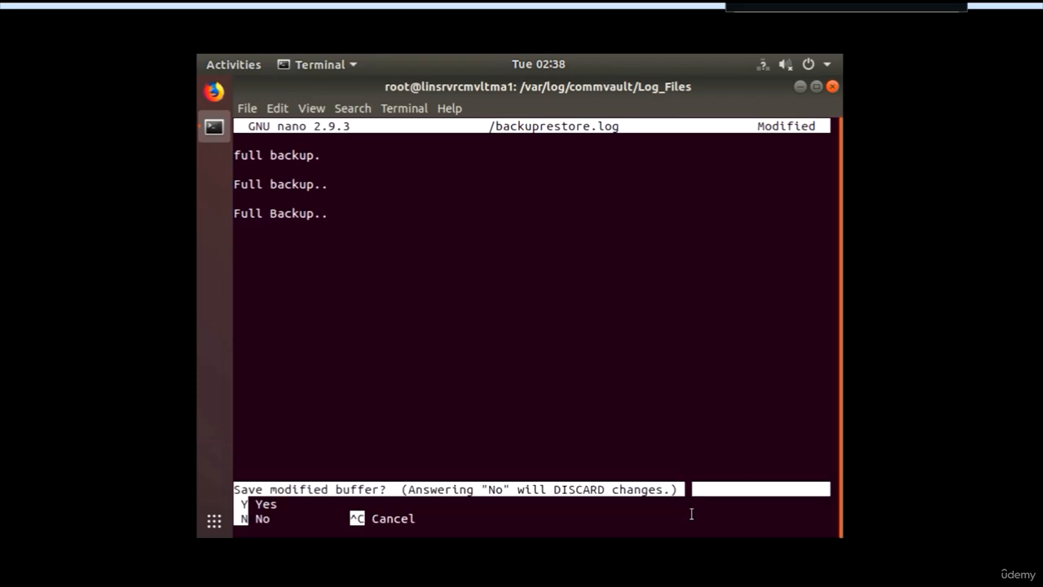
key(y)
key(Return)
key(Return)
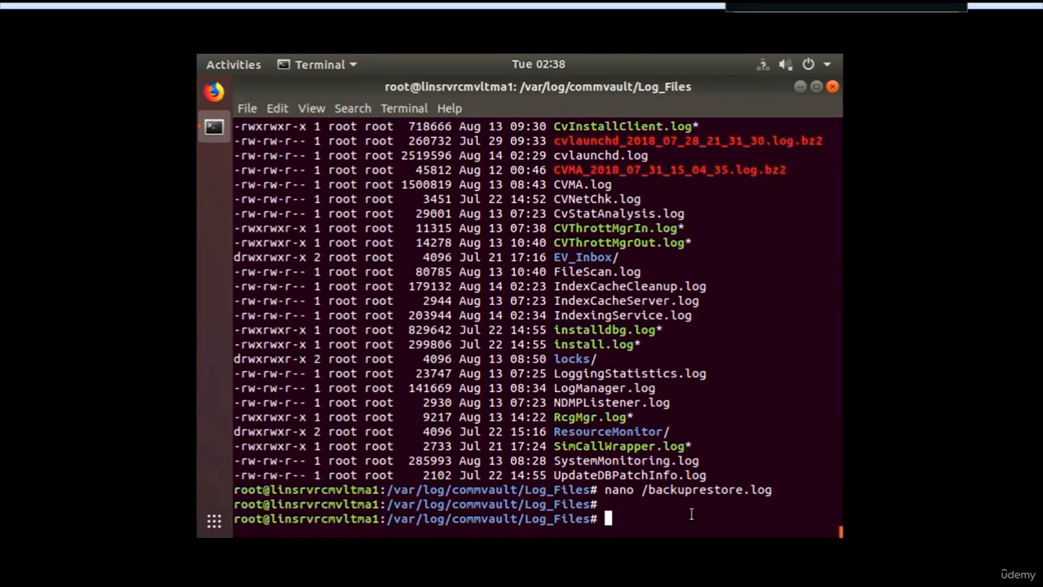
key(Return)
key(Return)
key(Return)
key(Return)
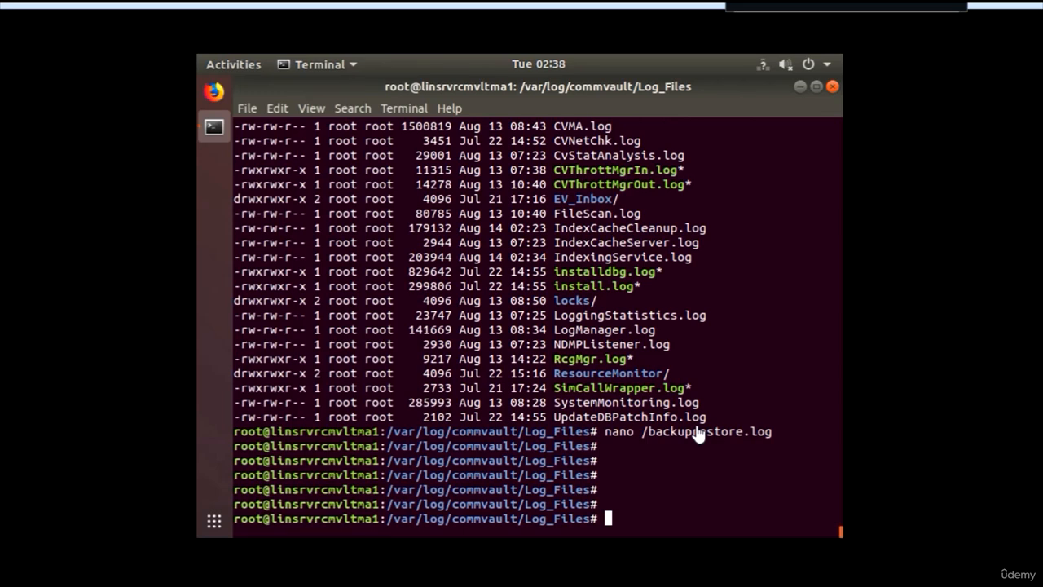
Print the contents of backuprestore.log in the current folder with the cat command
text(cccat)
key(BackSpace)
key(BackSpace)
key(BackSpace)
key(BackSpace)
key(BackSpace)
text(cat back)
key(BackSpace)
key(BackSpace)
key(BackSpace)
key(BackSpace)
text(backuprstore.)
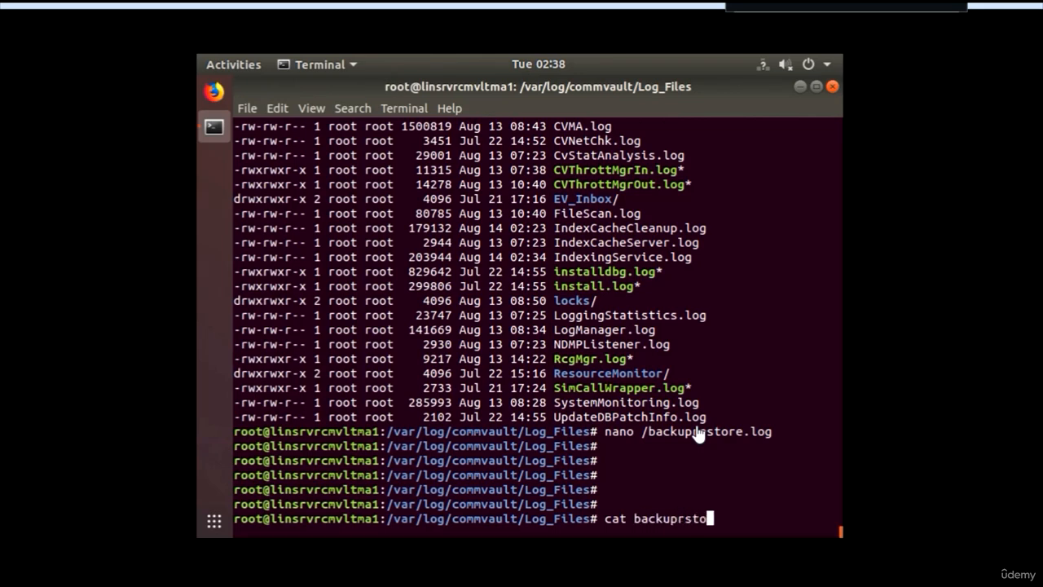
key(BackSpace)
key(BackSpace)
key(BackSpace)
key(BackSpace)
key(BackSpace)
key(BackSpace)
text(restore.log)
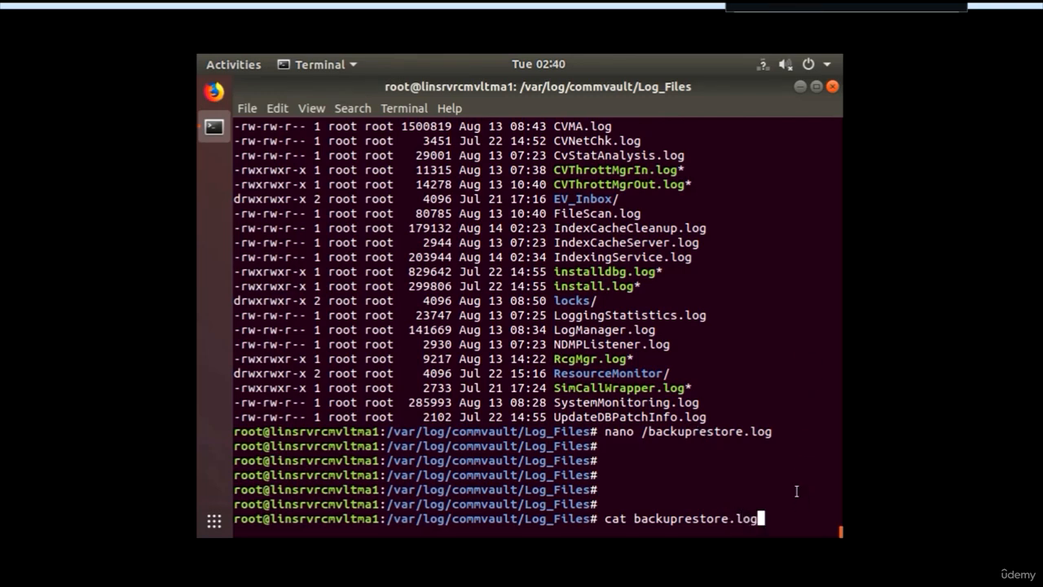
key(Return)
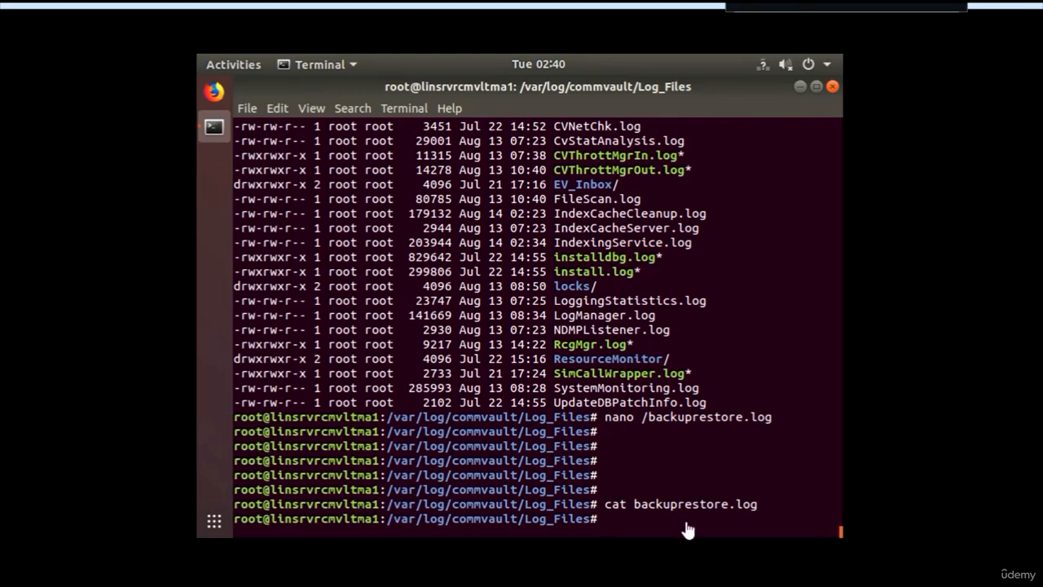
Show the last lines of backuprestore.log in the current folder with the tail command
text(tail backu)
key(Tab)
key(Return)
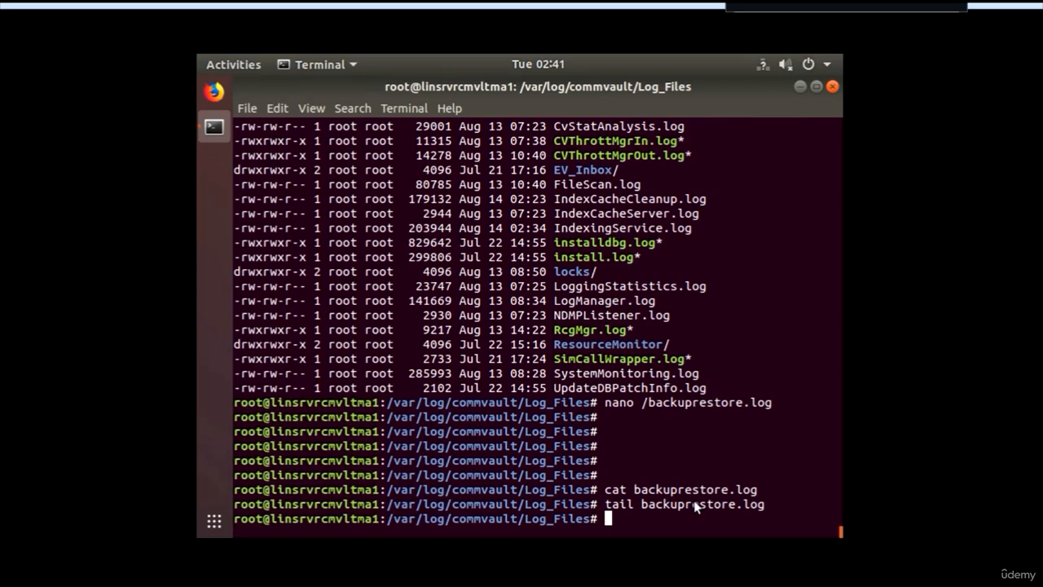
Rerun the tail command as "tail / backuprestore.log", with a slash inserted before the file name
key(Up)
key(Left)
key(Left)
key(Left)
key(Left)
key(Left)
key(Left)
key(Left)
key(Left)
key(Left)
key(Left)
key(Left)
key(Left)
key(Left)
key(Left)
key(Left)
key(Left)
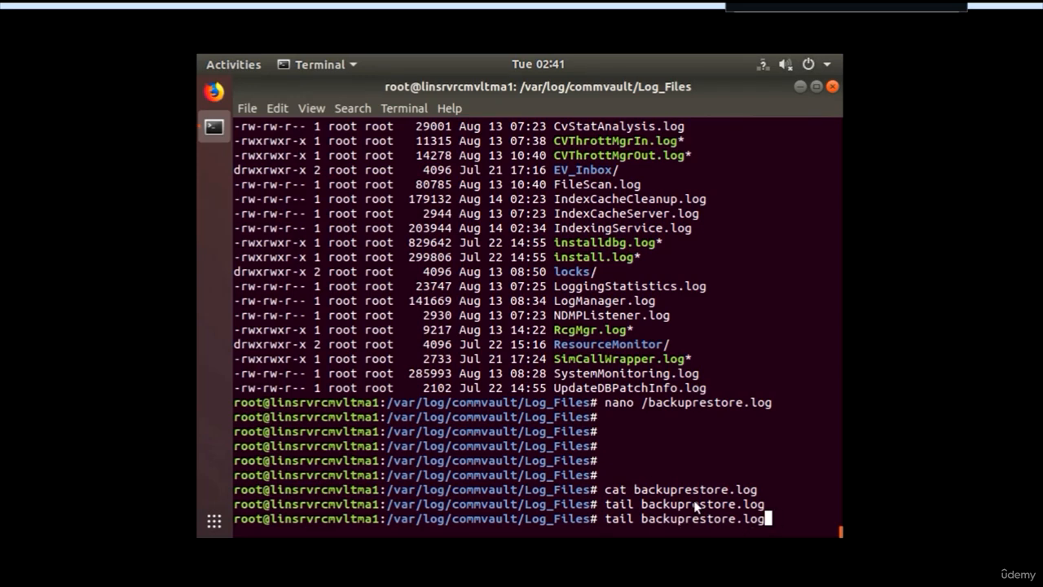
key(Left)
key(Left)
key(Left)
text(/)
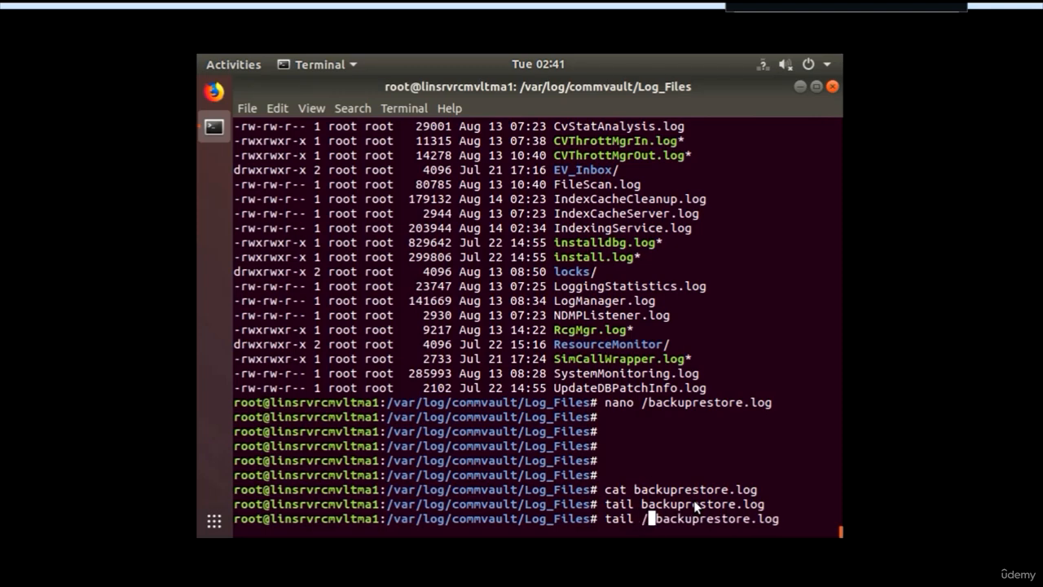
key(Return)
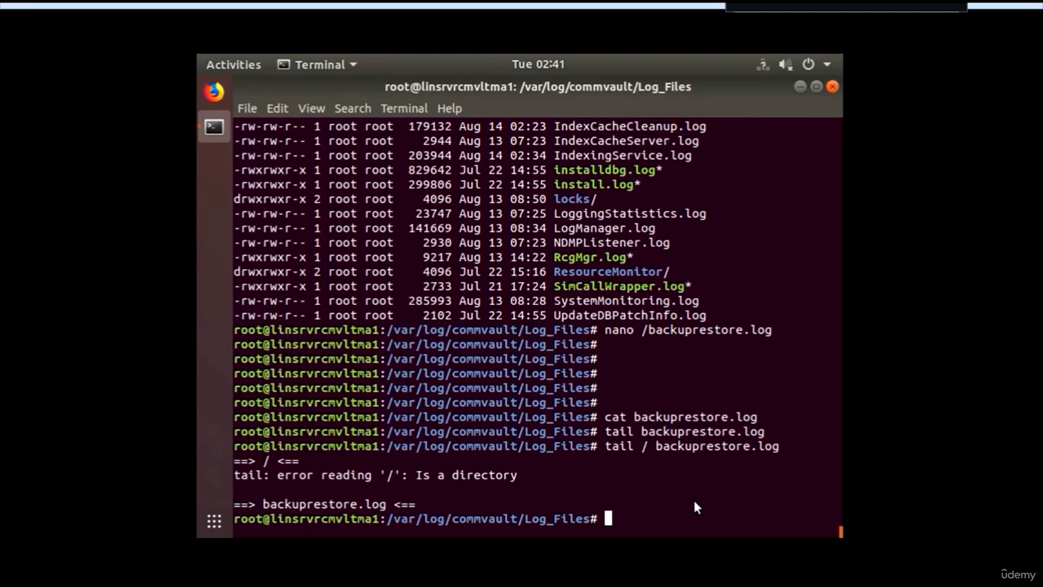
Correct the path by removing the space after the slash and run "tail /backuprestore.log"
key(Up)
key(Left)
key(Left)
key(Left)
key(Left)
key(Left)
key(Left)
key(Left)
key(Left)
key(Left)
key(Left)
key(Left)
key(Left)
key(Left)
key(Left)
key(Left)
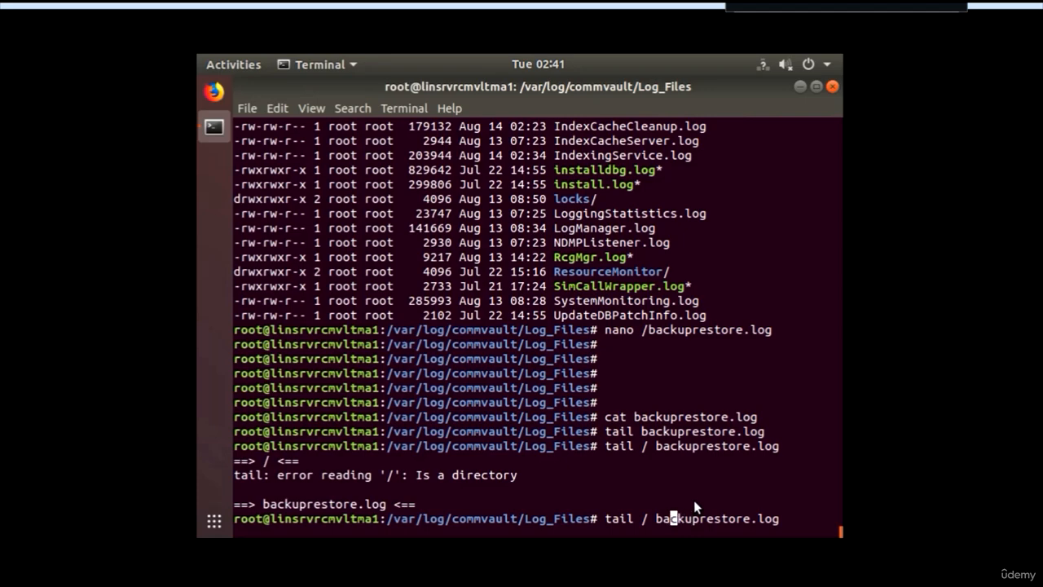
key(Left)
key(Left)
key(BackSpace)
key(Return)
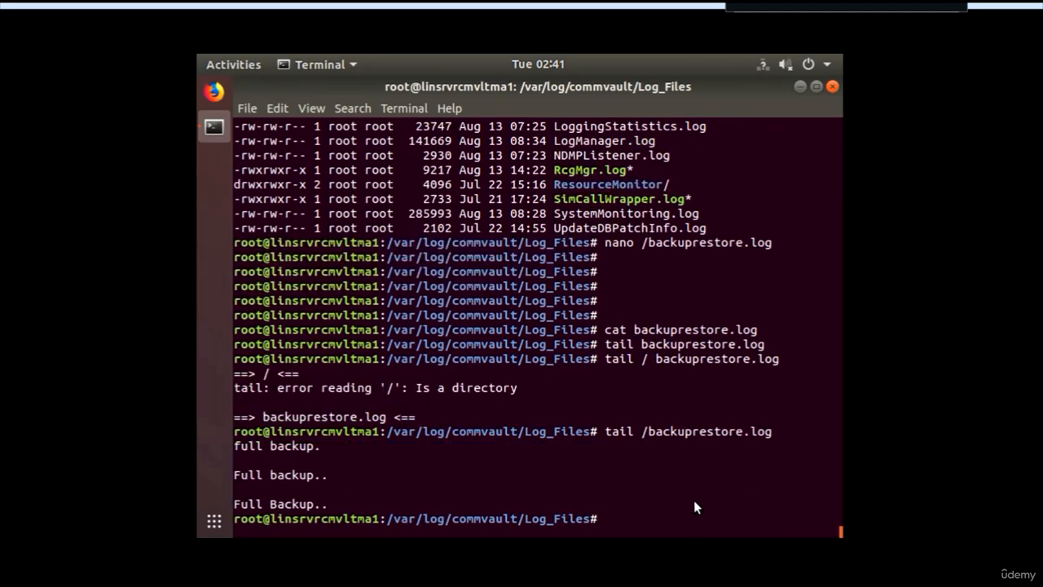
Recall the earlier cat command and run it on the root-level file as "cat /backuprestore.log"
key(Up)
key(Up)
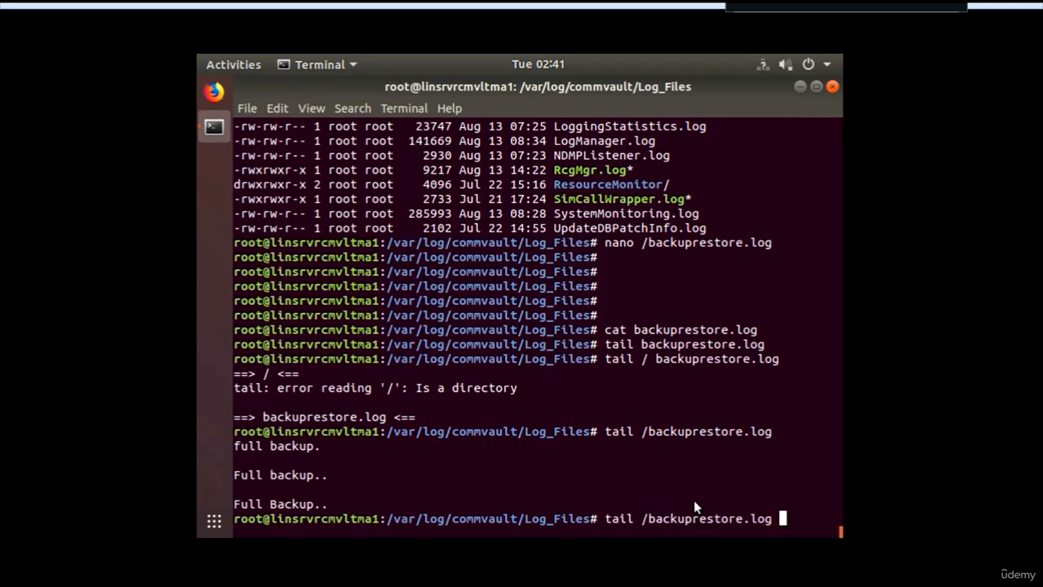
key(Up)
key(Up)
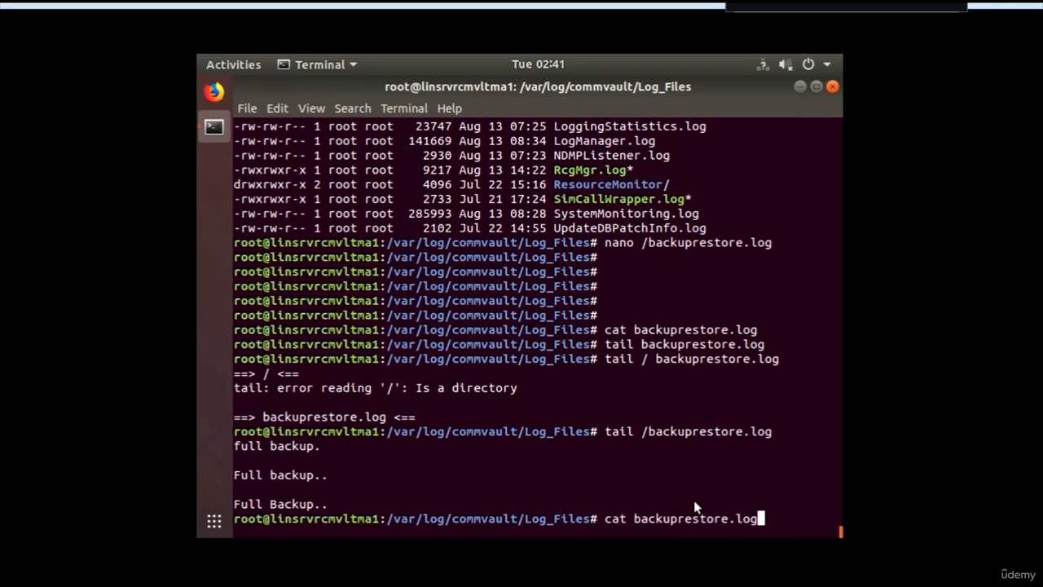
key(Left)
key(Left)
key(Left)
key(Left)
key(Left)
key(Left)
key(Left)
key(Left)
key(Left)
key(Left)
key(Left)
key(Left)
key(Left)
key(Left)
key(Left)
key(Left)
key(Left)
text(/)
key(Return)
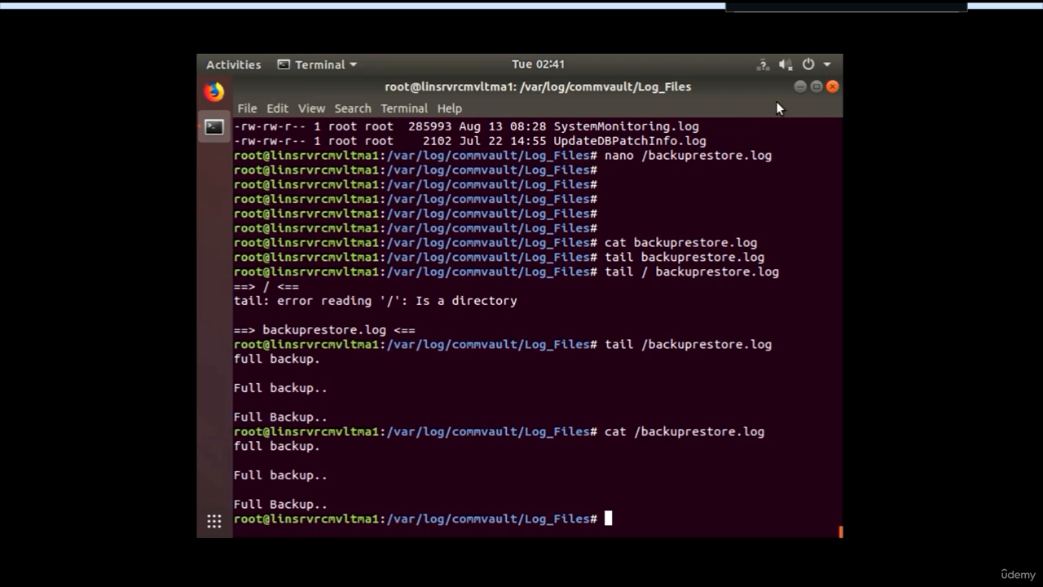
Switch to the CommCell Console and reselect the Log_Files folder under var/log/commvault to check its file list
click(785, 7)
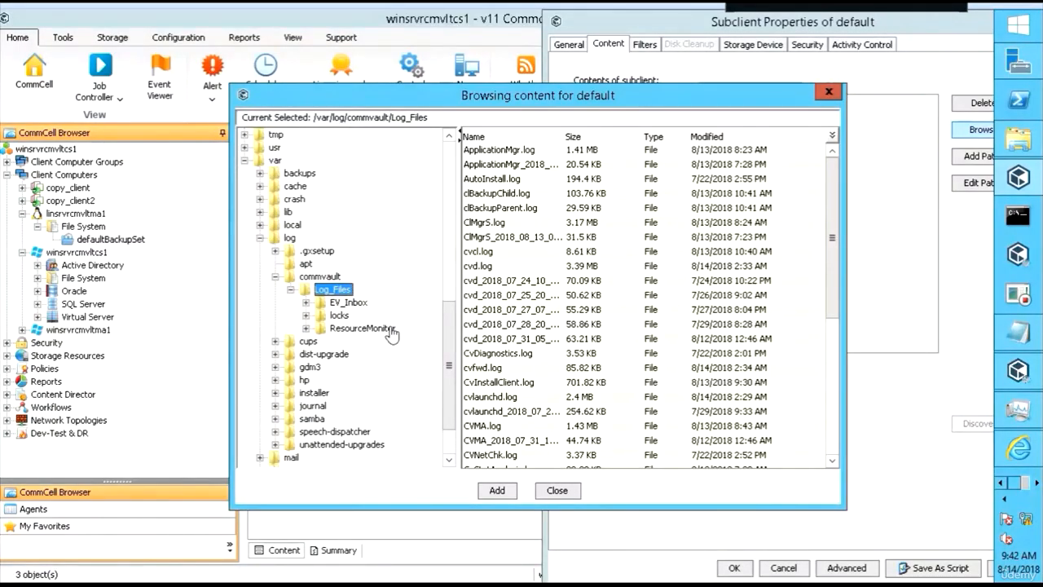
click(319, 277)
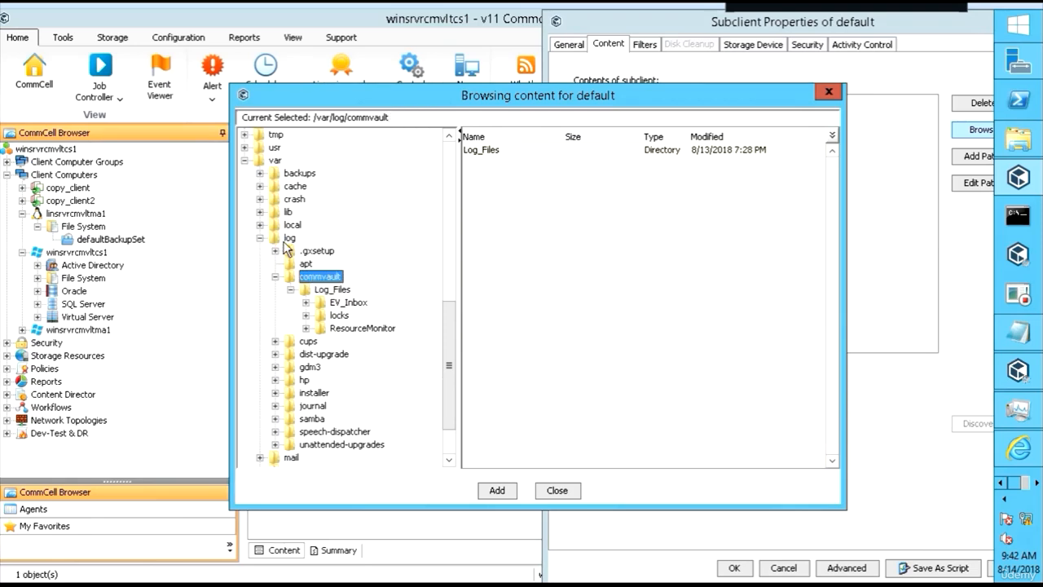
click(285, 240)
click(330, 277)
click(342, 291)
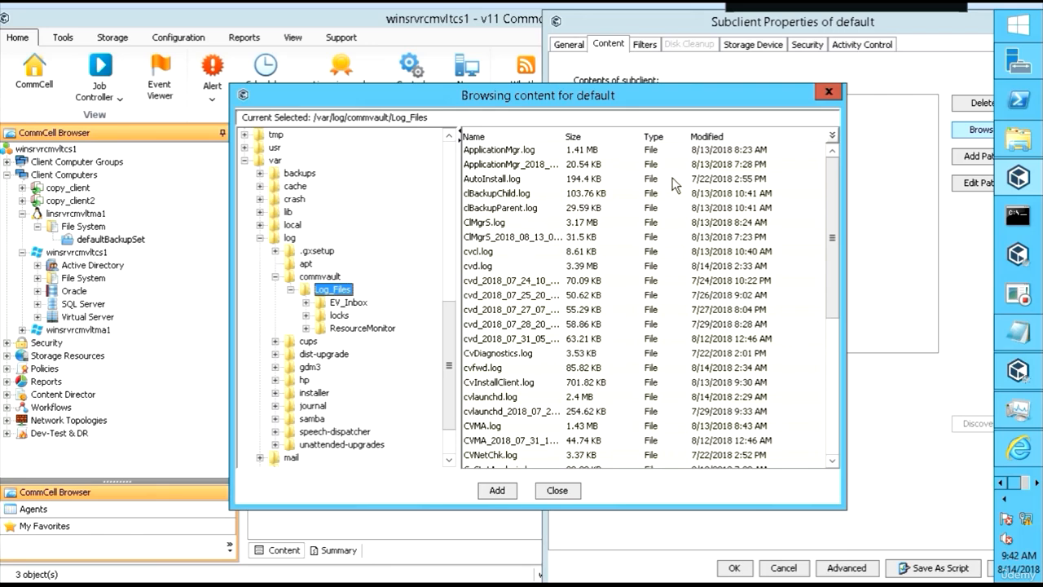
Close and reopen the subclient content browser, expand var, log and commvault, and show the files in Log_Files
click(829, 92)
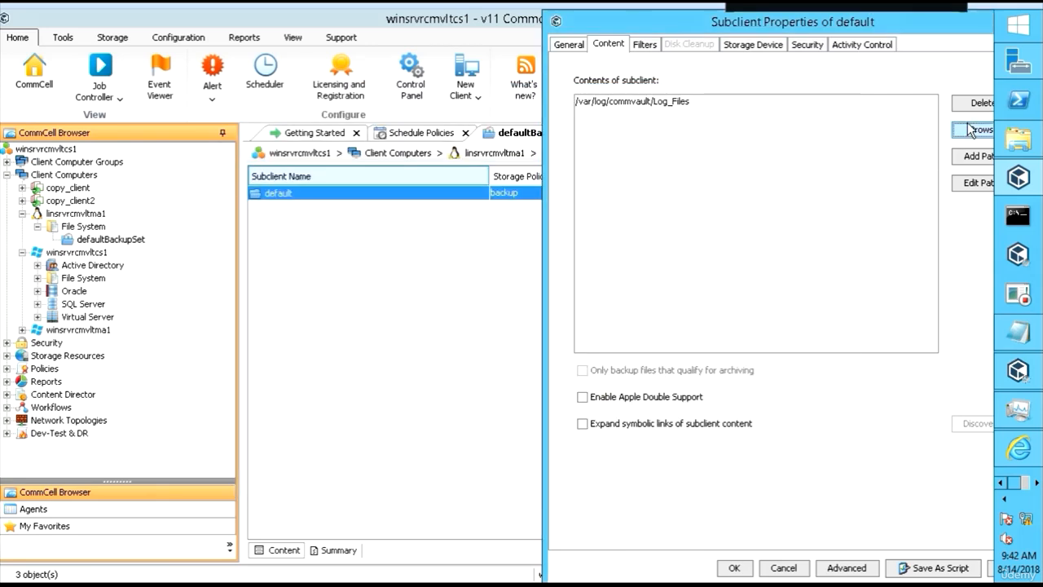
click(971, 130)
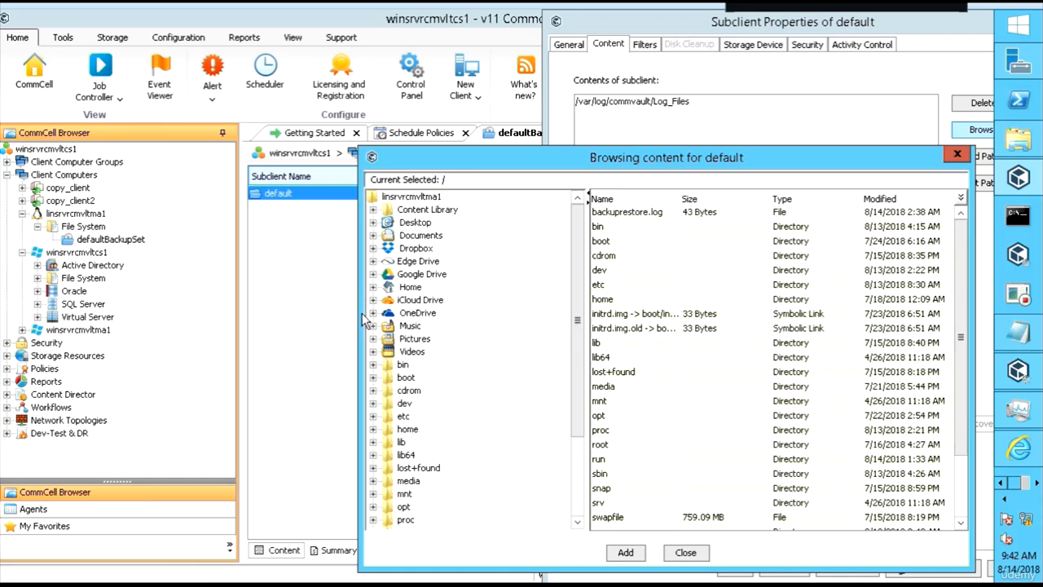
scroll(393, 481, down, 3)
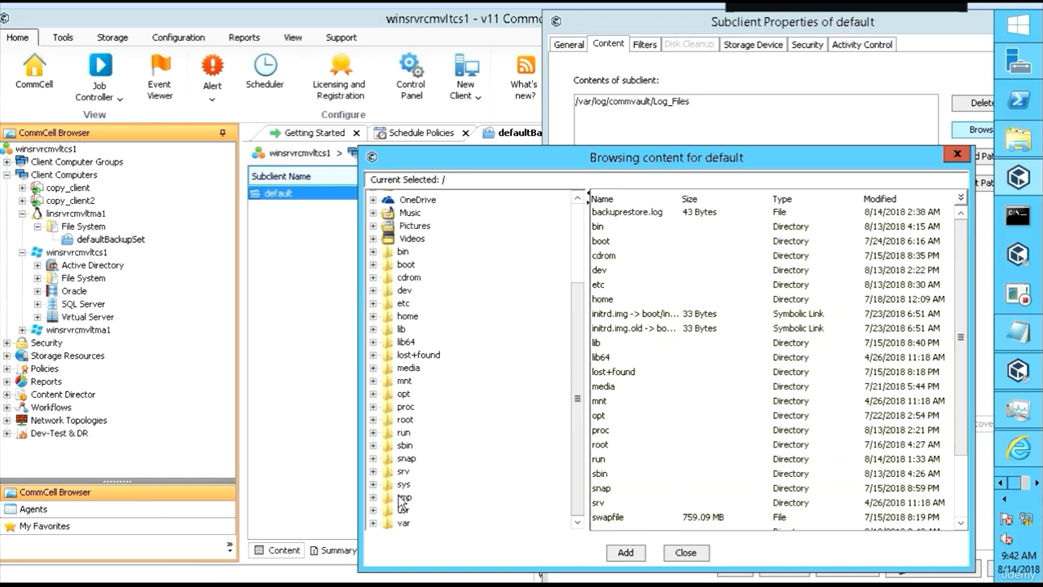
click(373, 523)
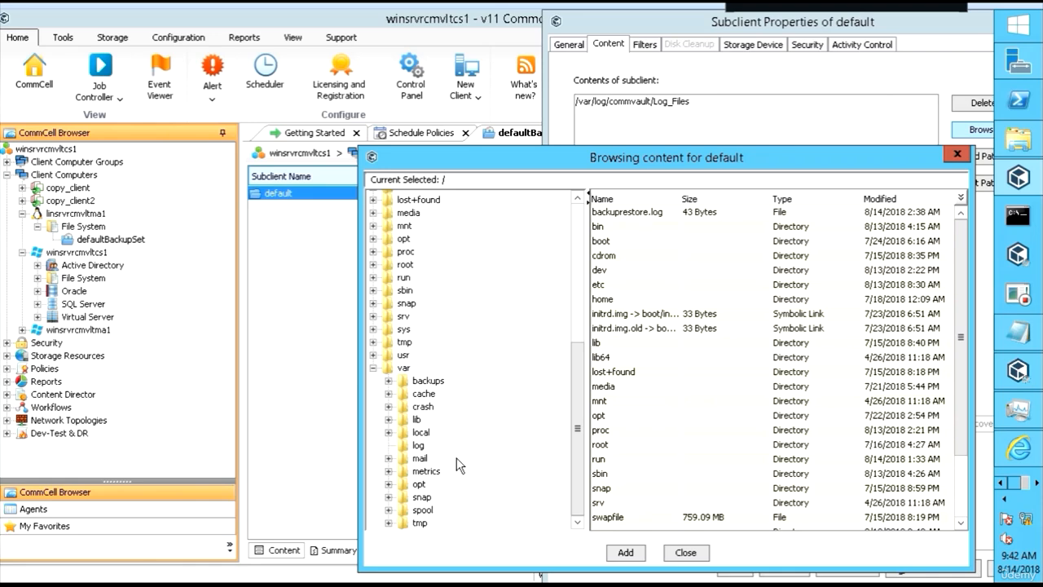
click(388, 445)
click(404, 415)
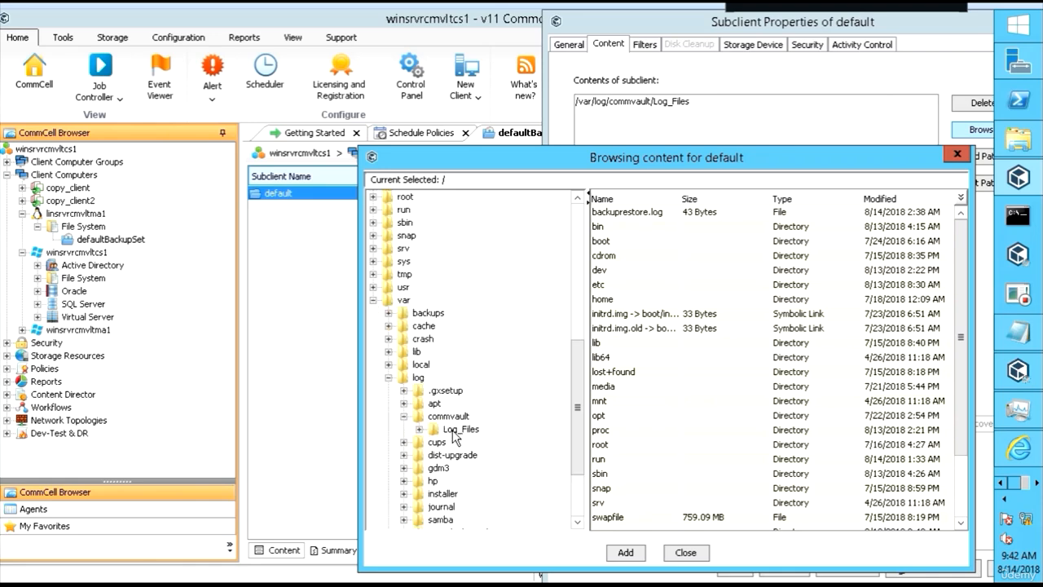
click(458, 329)
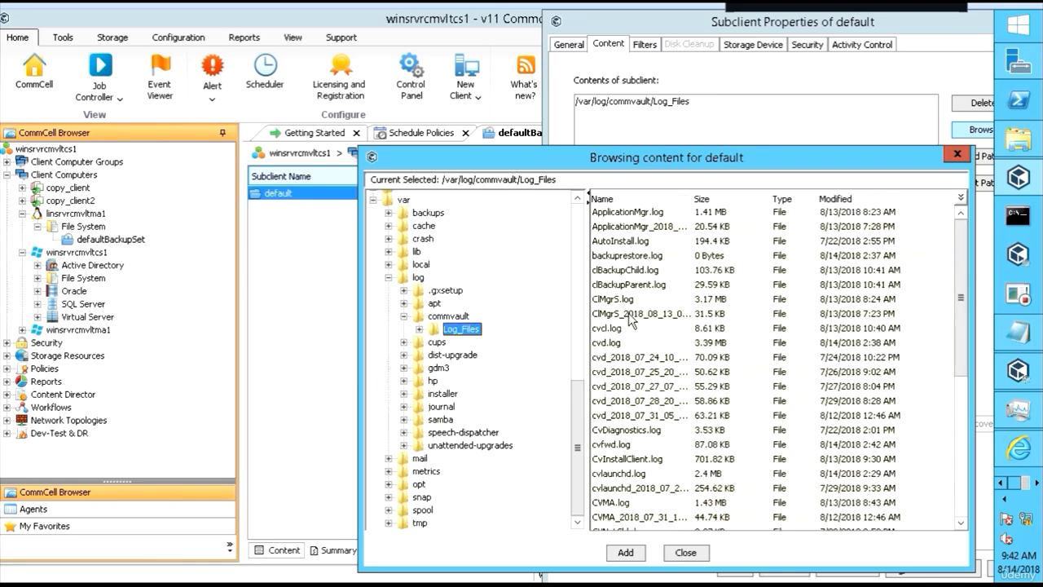
Locate backuprestore.log in the Log_Files folder listing, and close the content browser and the default subclient's properties
click(650, 258)
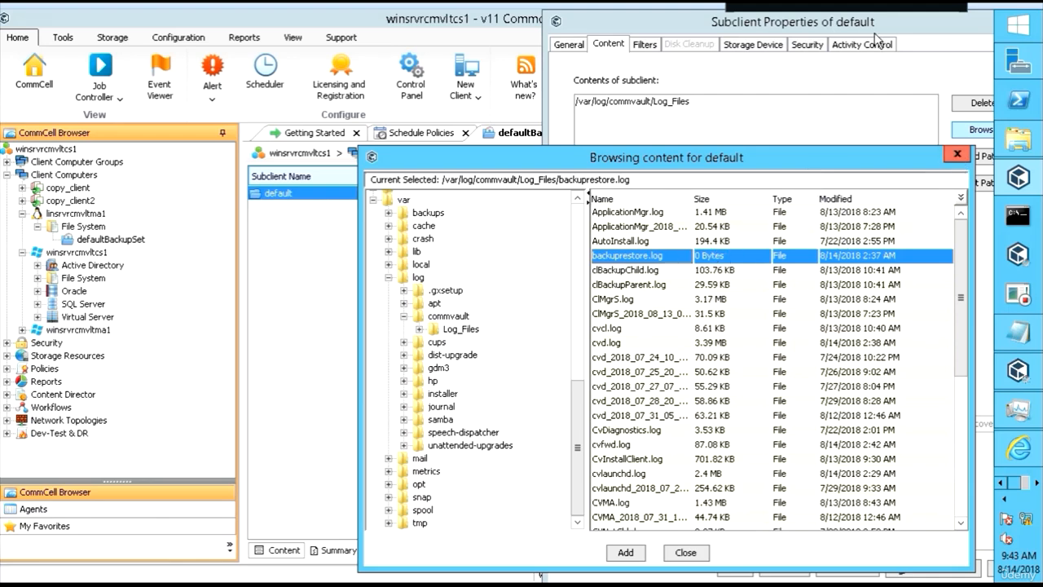
click(958, 159)
drag(879, 26, 556, 82)
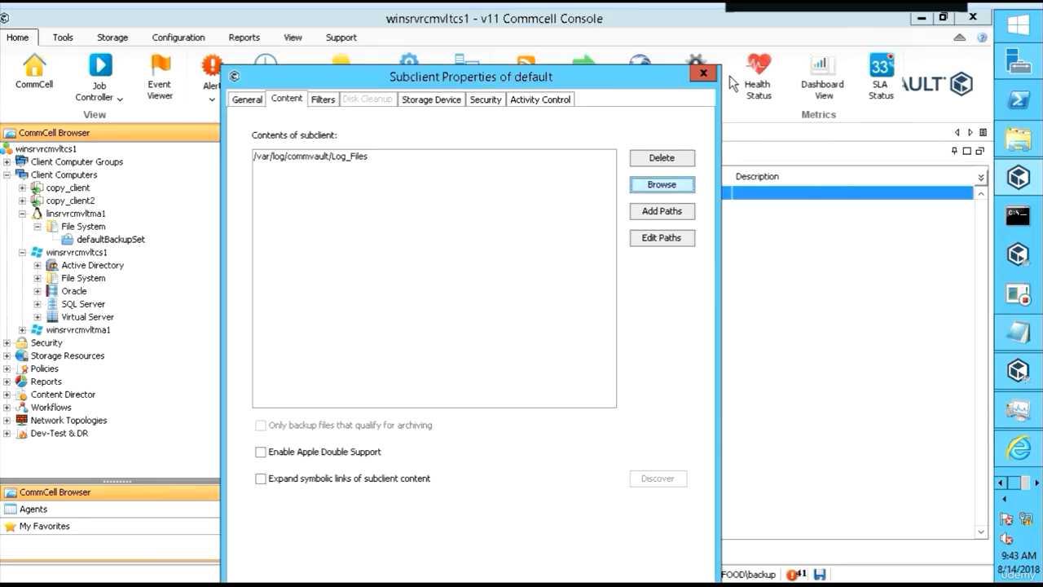
click(704, 73)
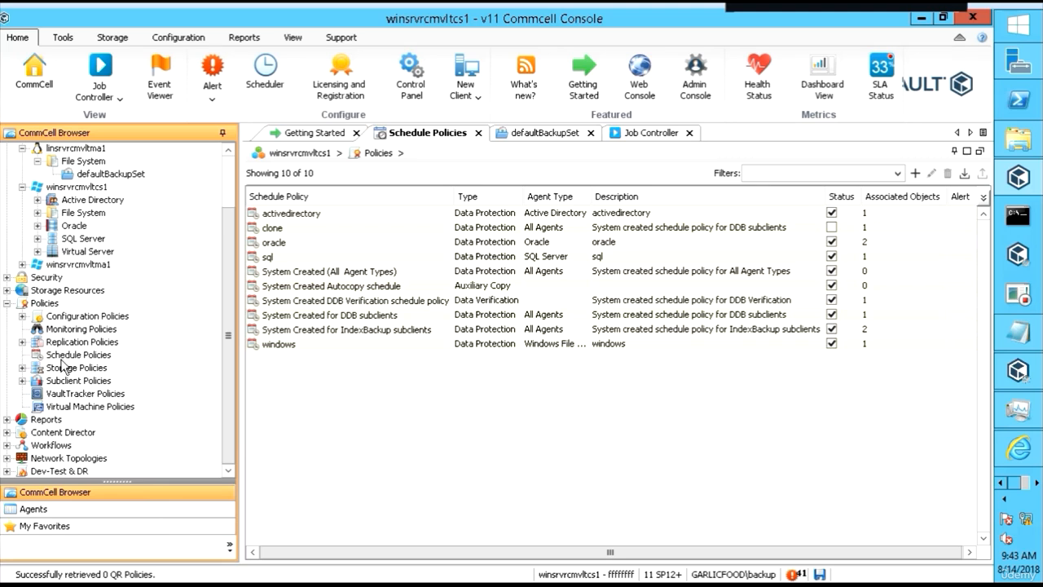
Start a new schedule policy named linux with the description linux
click(98, 360)
right_click(118, 361)
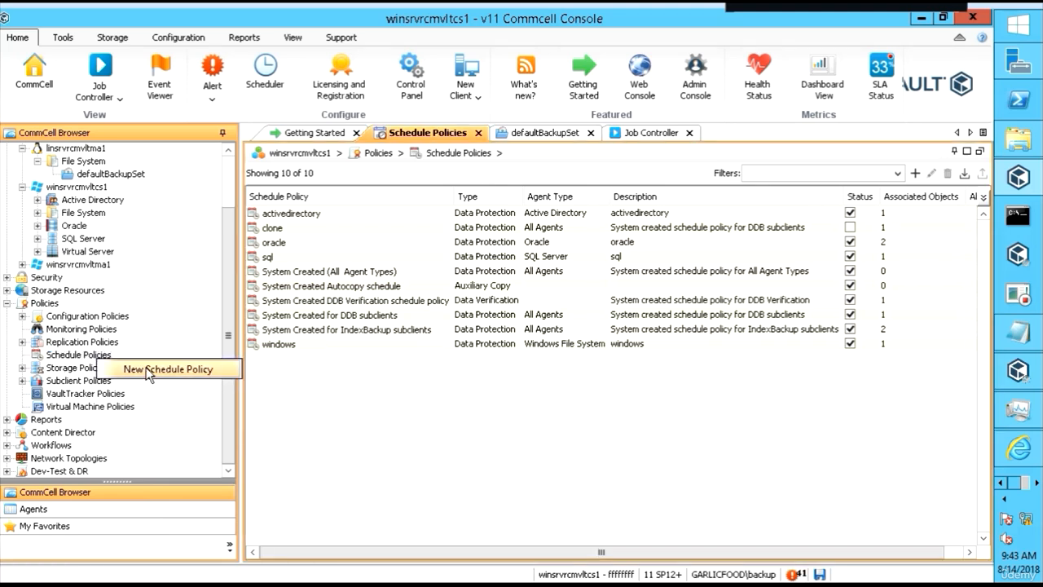
click(149, 371)
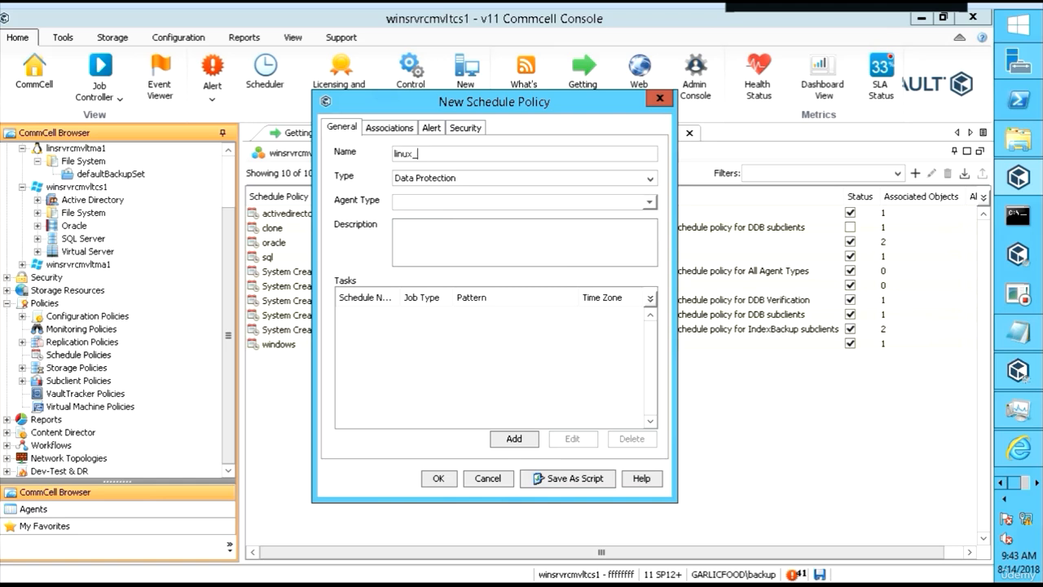
drag(414, 154, 374, 163)
key(ctrl+c)
click(401, 234)
key(ctrl+v)
Set the schedule policy's agent type to Linux File System under Files > Protected Files
click(650, 203)
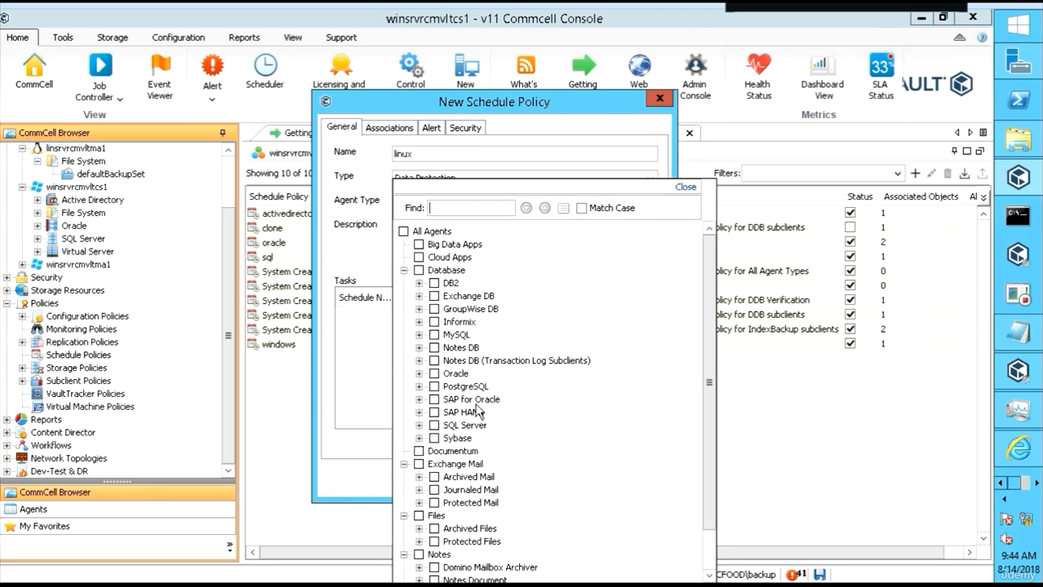
scroll(476, 408, down, 1)
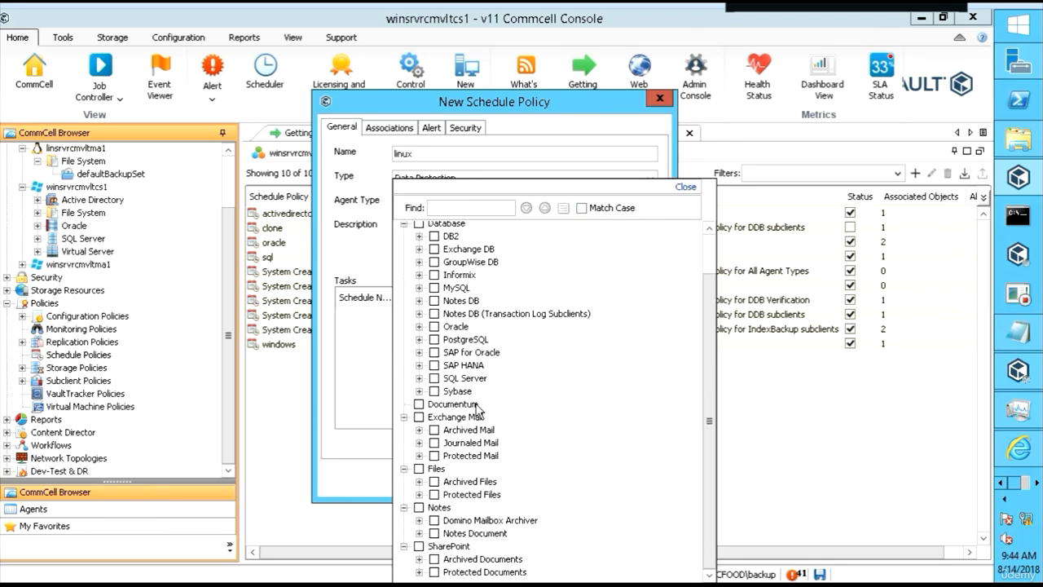
click(419, 456)
click(419, 456)
scroll(433, 368, up, 1)
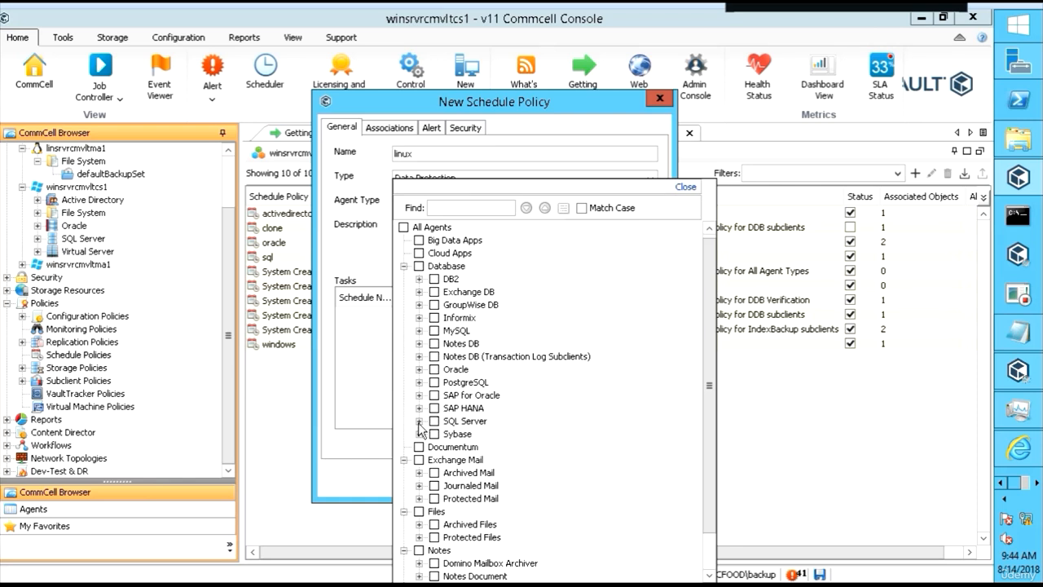
scroll(562, 472, down, 1)
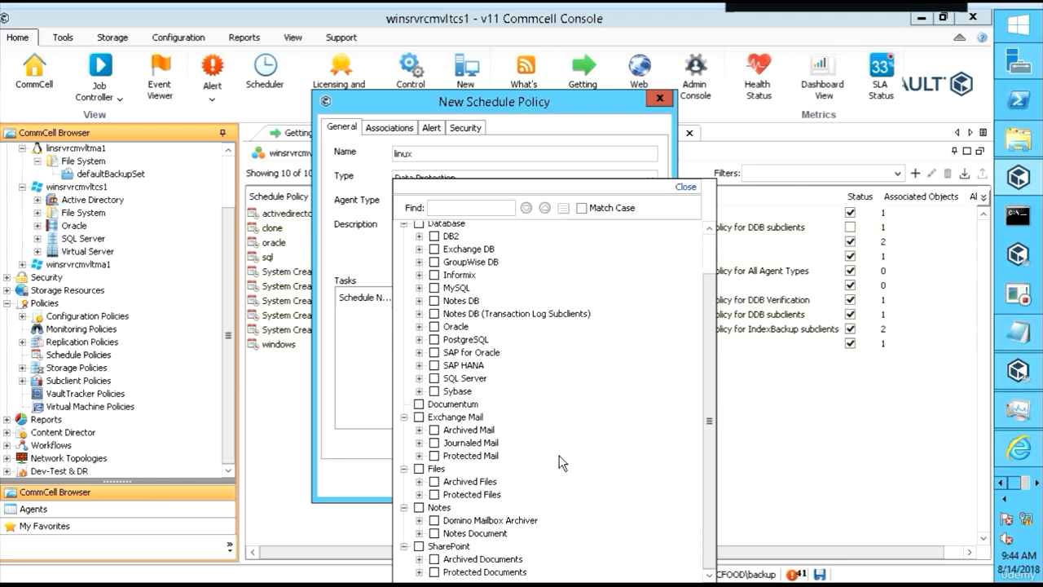
click(420, 494)
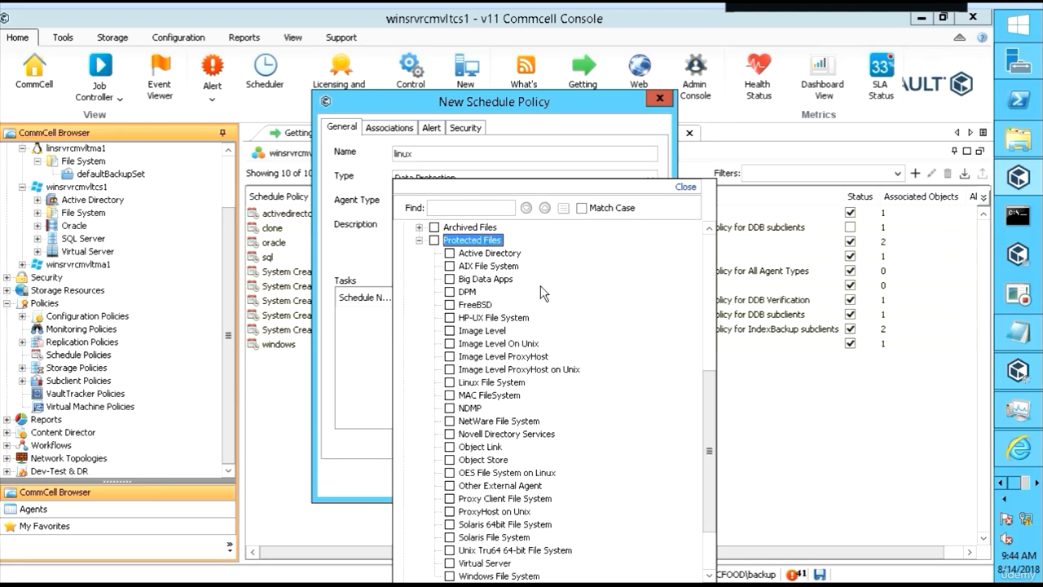
scroll(562, 481, down, 2)
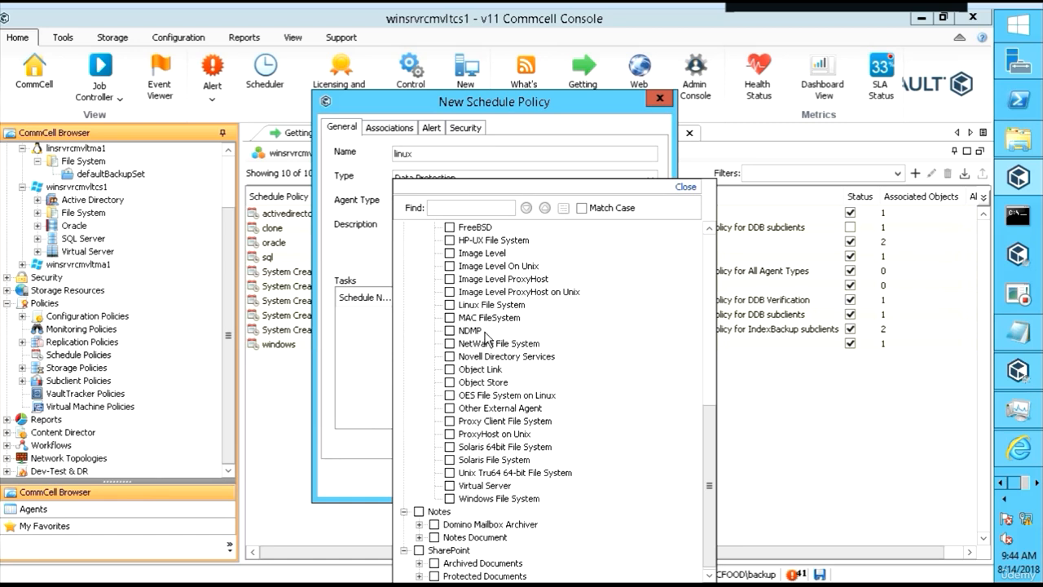
click(449, 305)
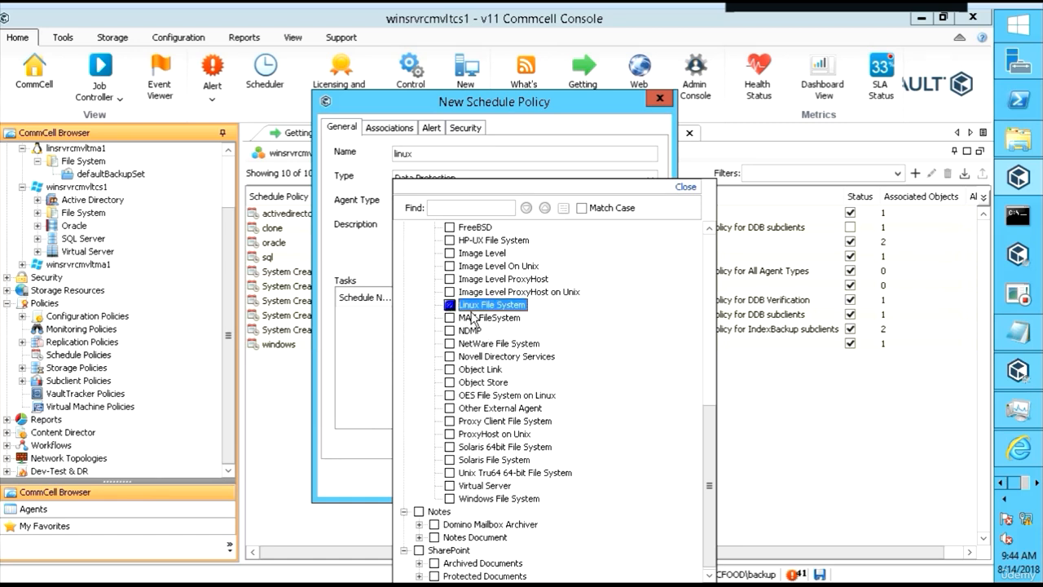
scroll(590, 521, down, 1)
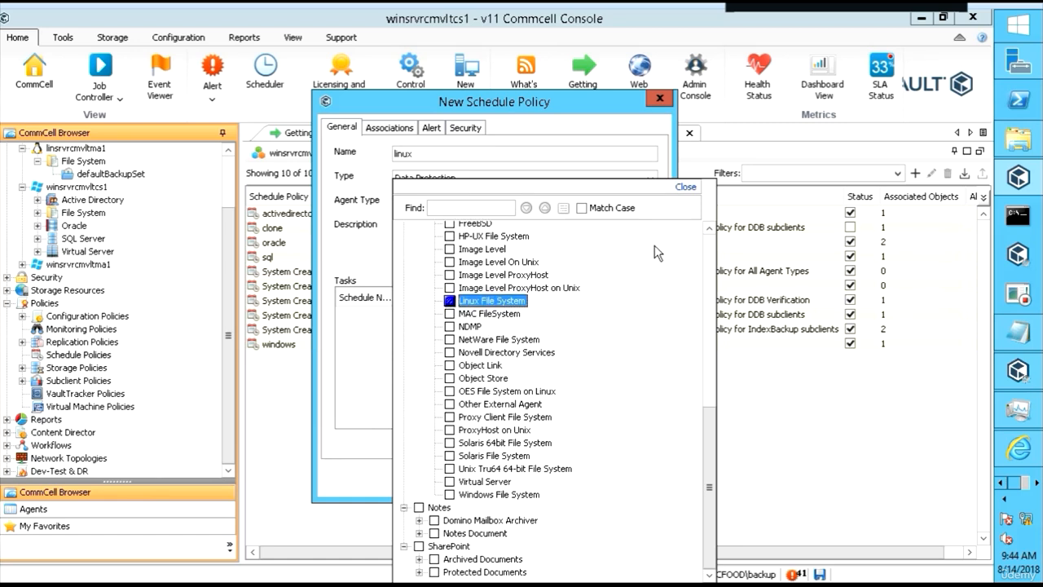
click(685, 187)
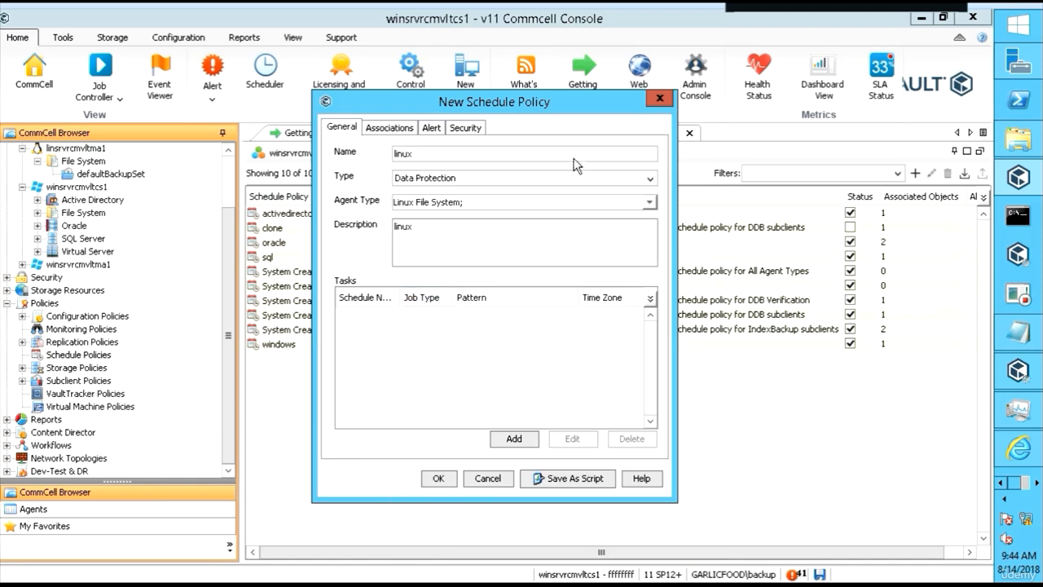
Associate the policy with linux_client_group and expand linsrvrcmvltma1's File System down to defaultBackupSet
click(393, 129)
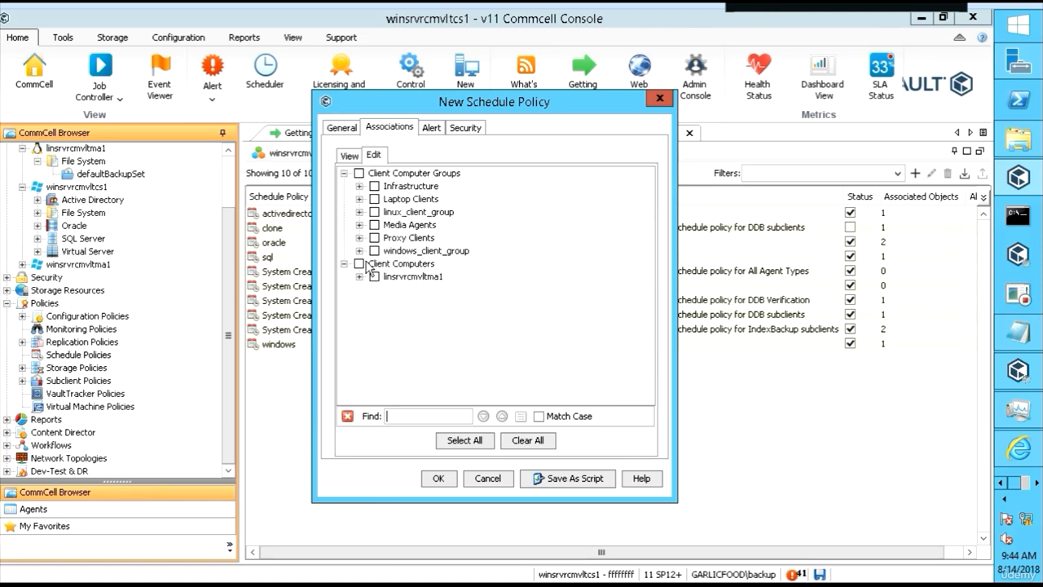
click(359, 212)
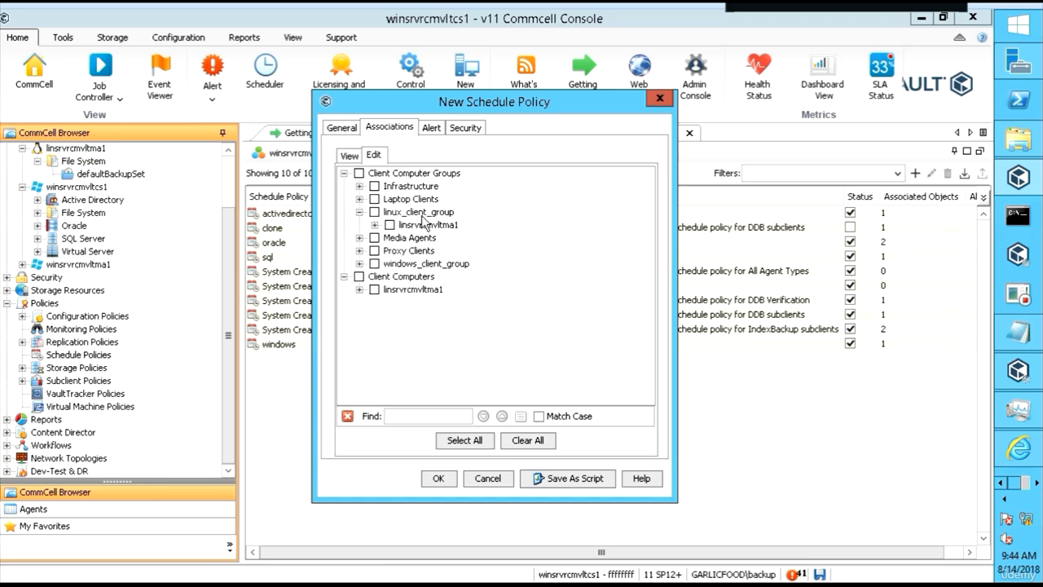
click(358, 289)
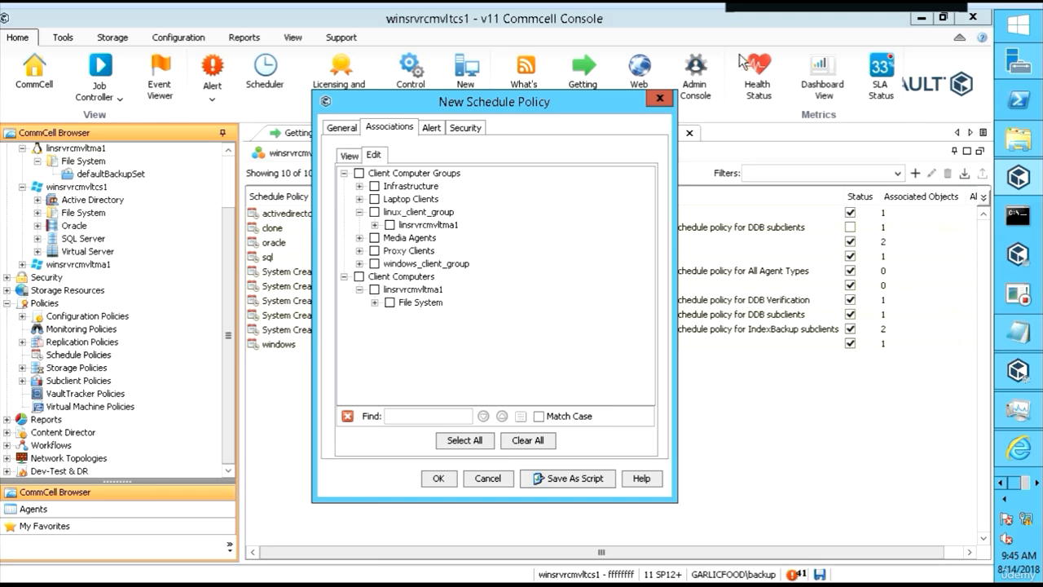
click(374, 225)
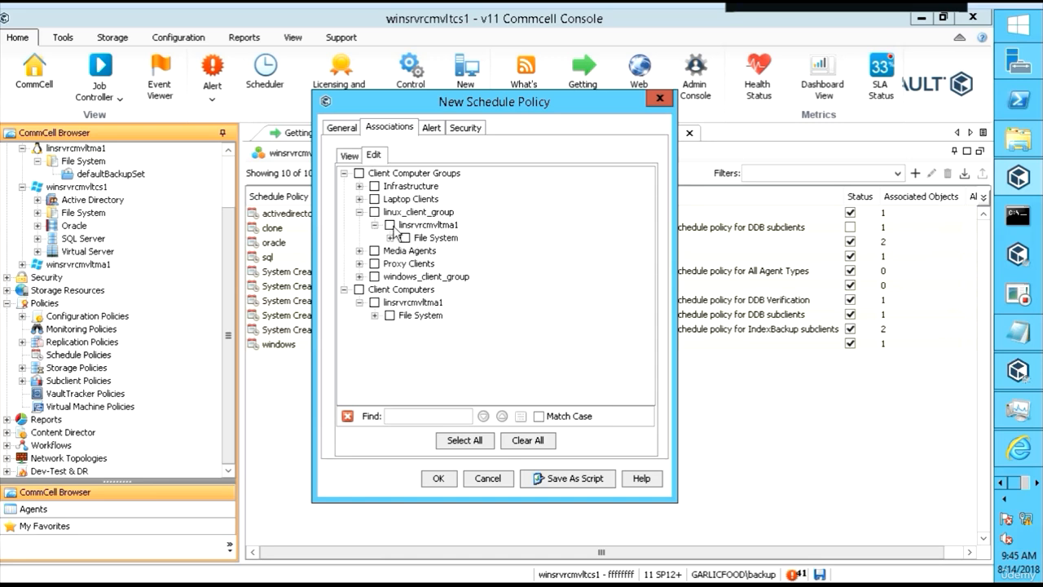
click(374, 212)
click(405, 237)
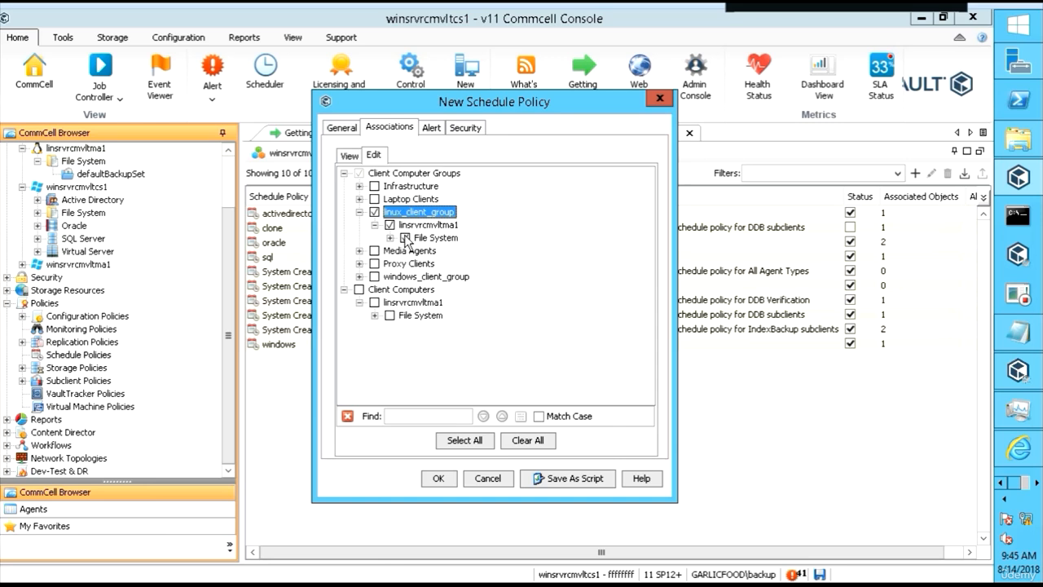
click(405, 238)
click(390, 238)
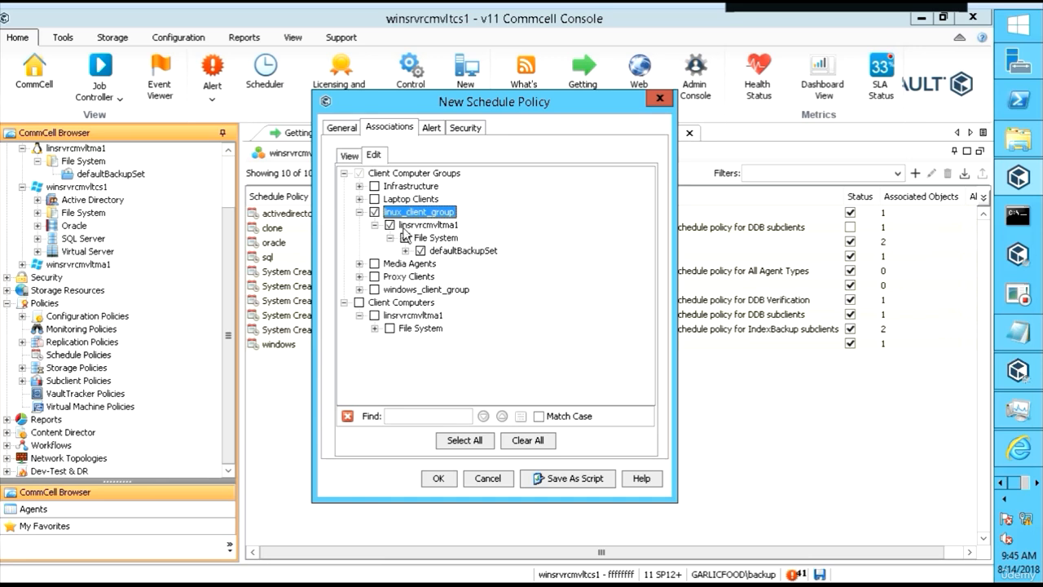
Add SQL Server and Windows File System to the schedule policy's agent types
click(340, 128)
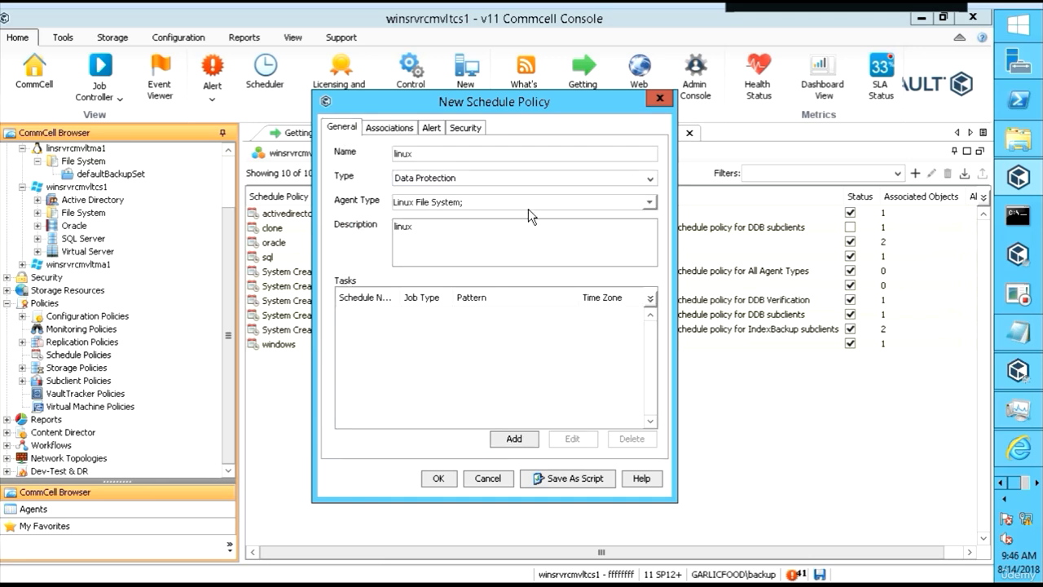
click(650, 203)
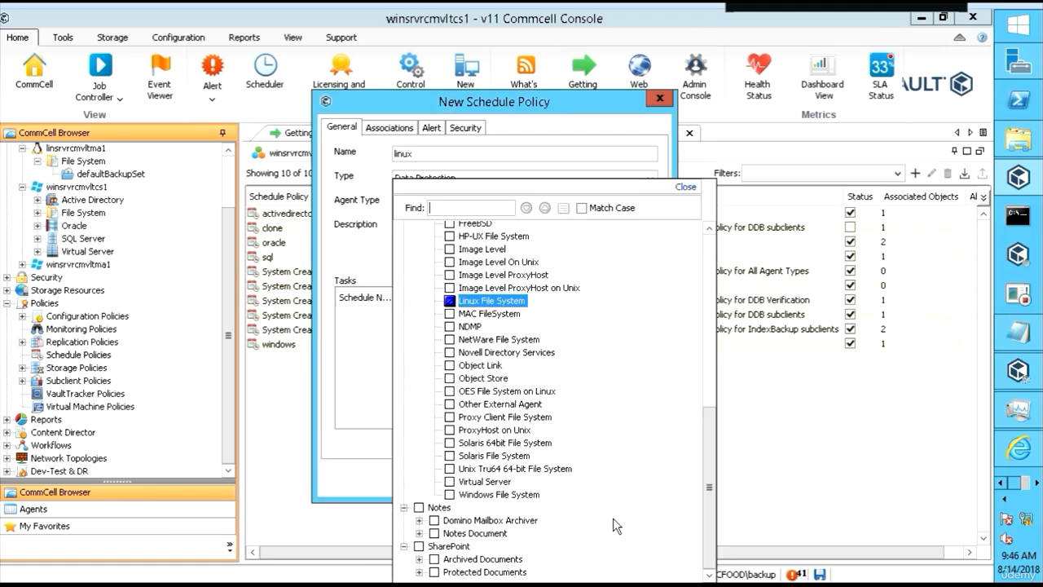
drag(704, 481, 697, 334)
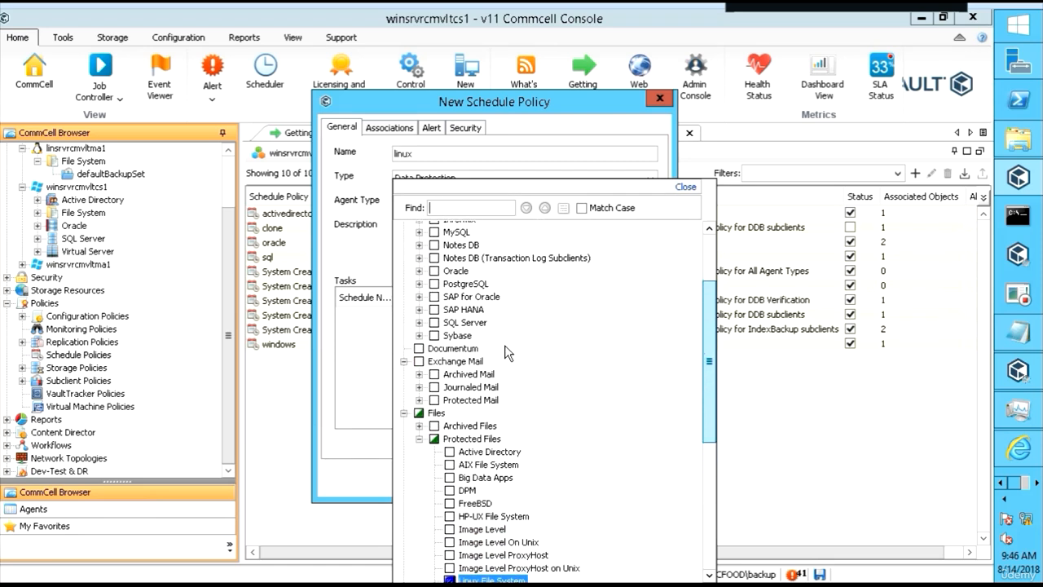
click(435, 323)
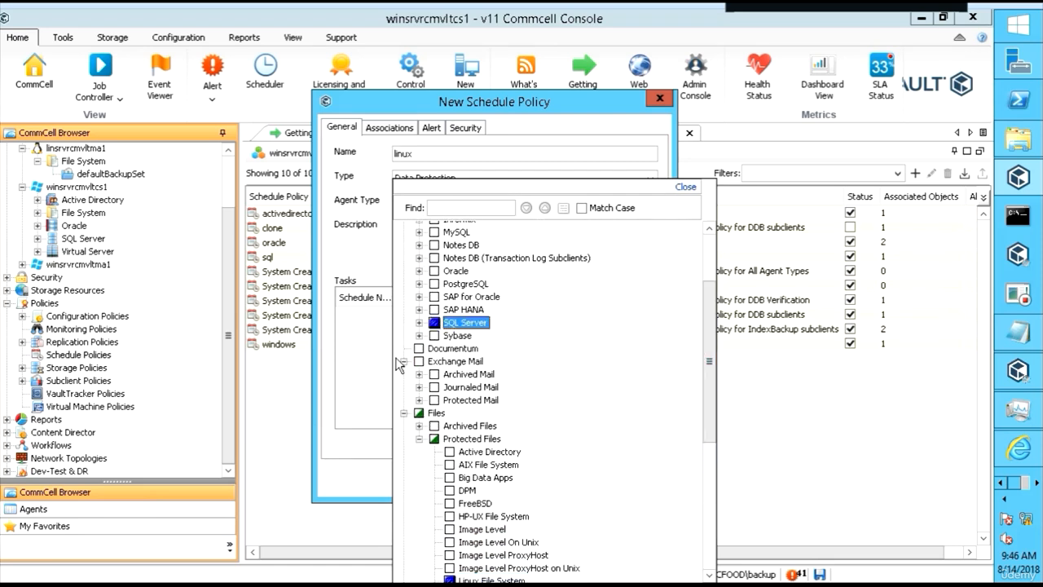
click(686, 186)
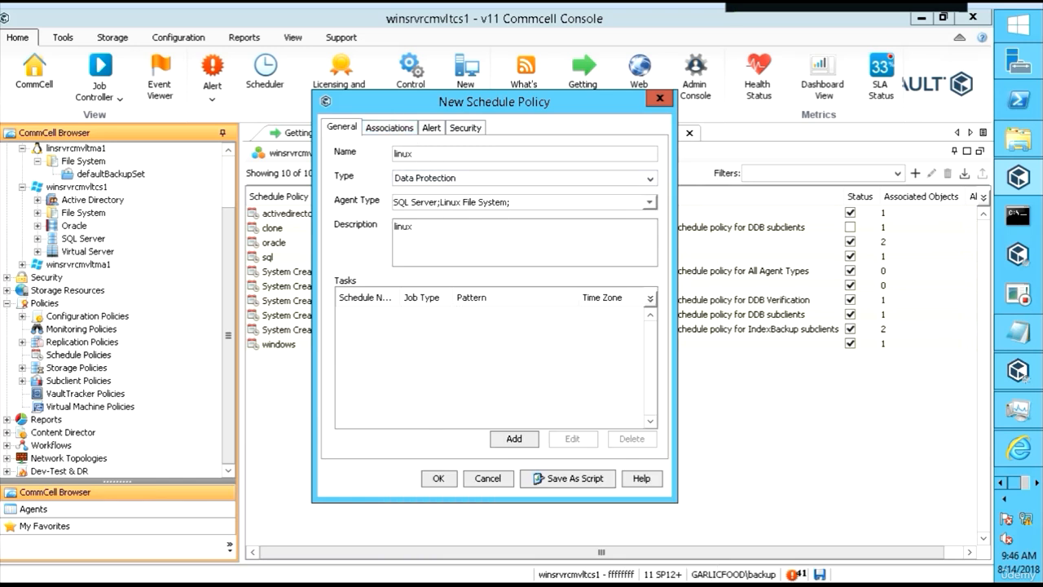
click(648, 202)
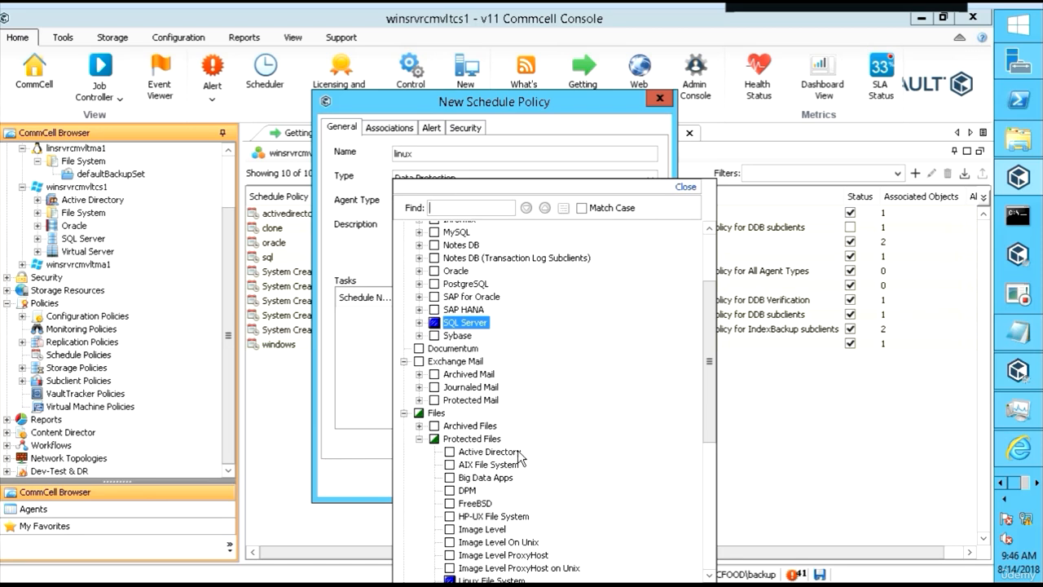
scroll(584, 449, down, 7)
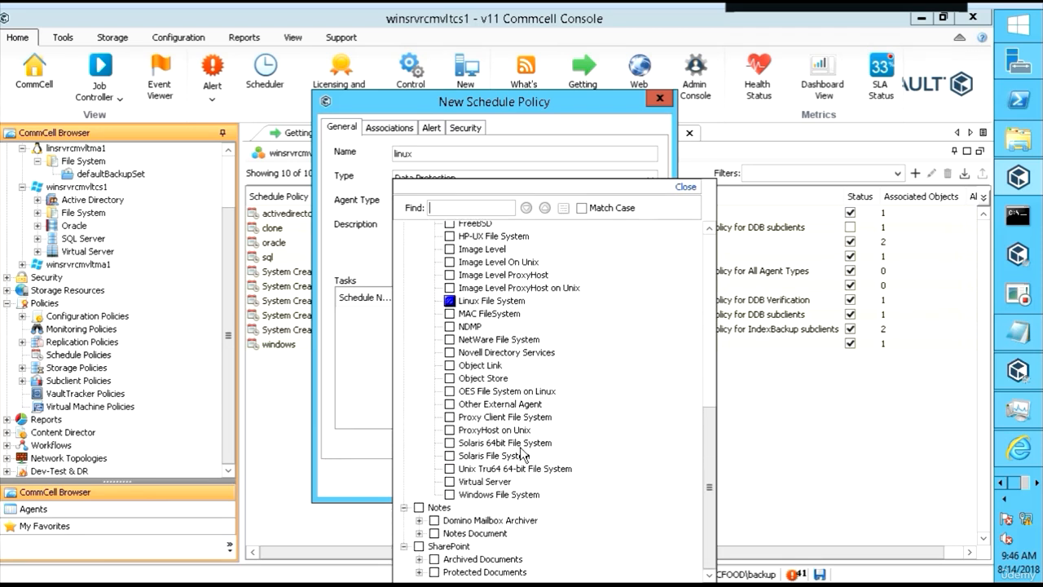
click(449, 494)
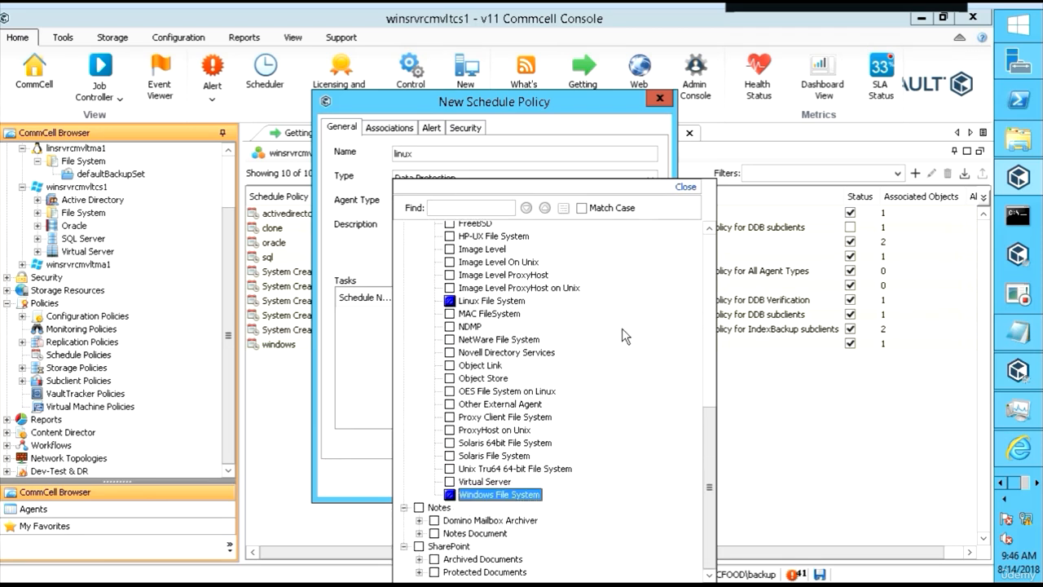
click(684, 188)
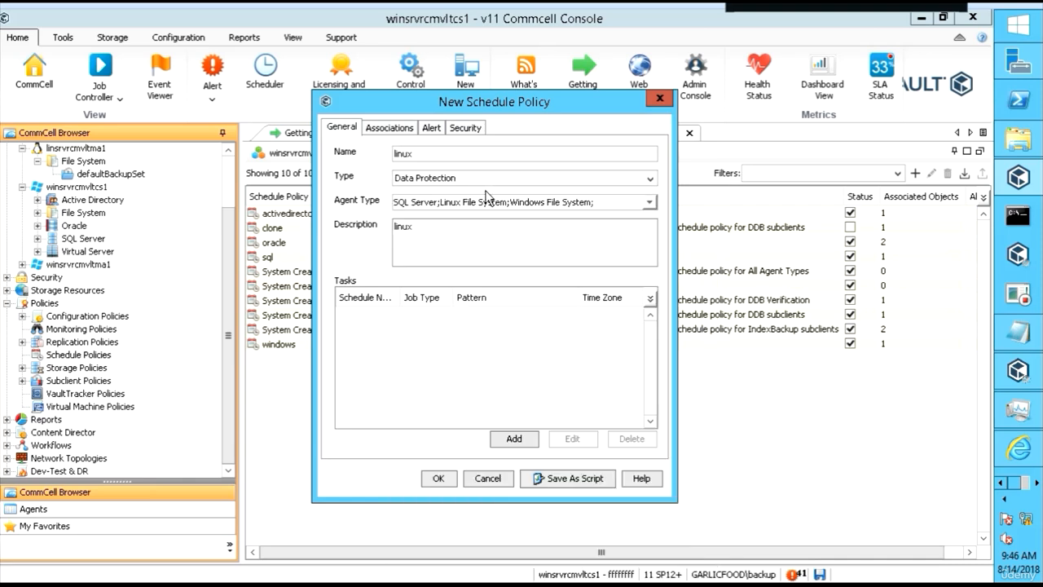
Examine which agents can be associated under winsrvrcmvltcs1 and winsrvrcmvltma1 in windows_client_group
click(389, 130)
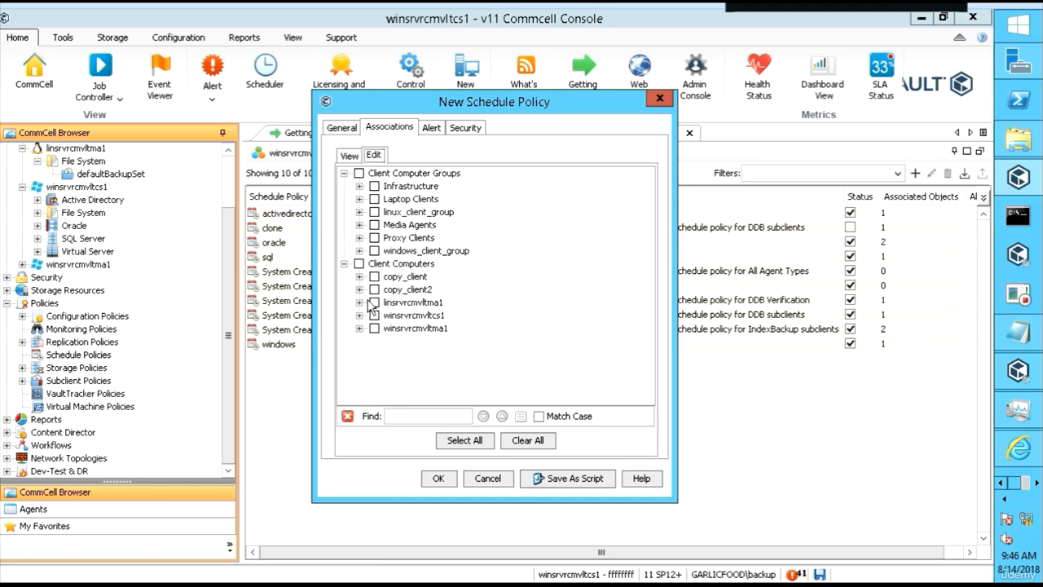
click(360, 251)
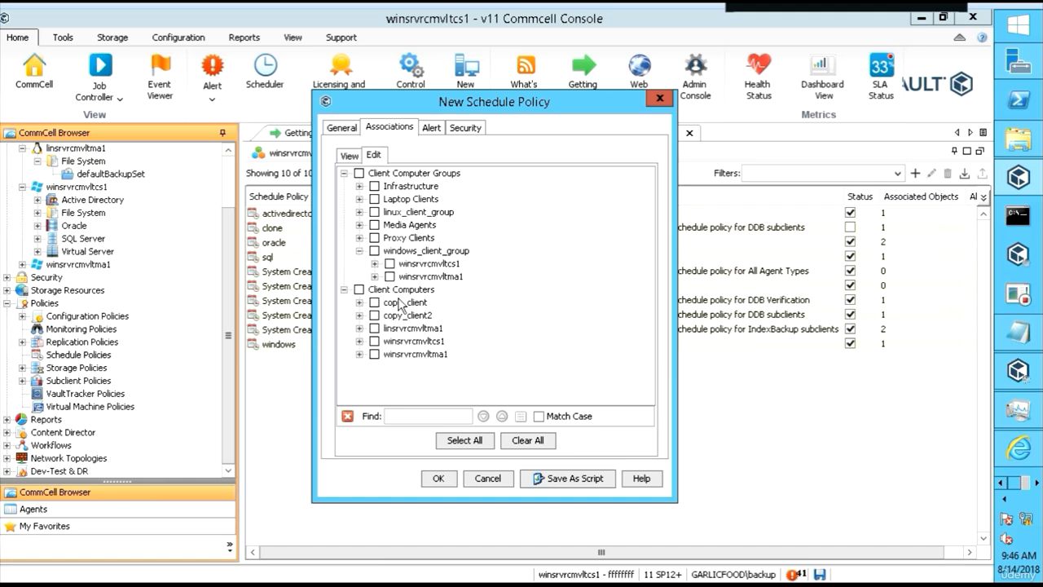
click(374, 264)
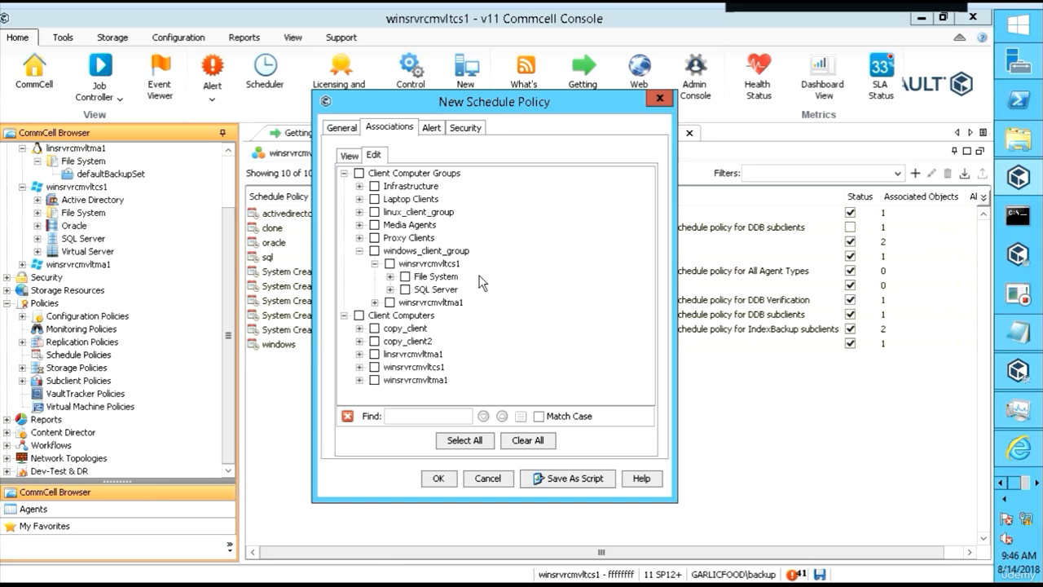
click(374, 302)
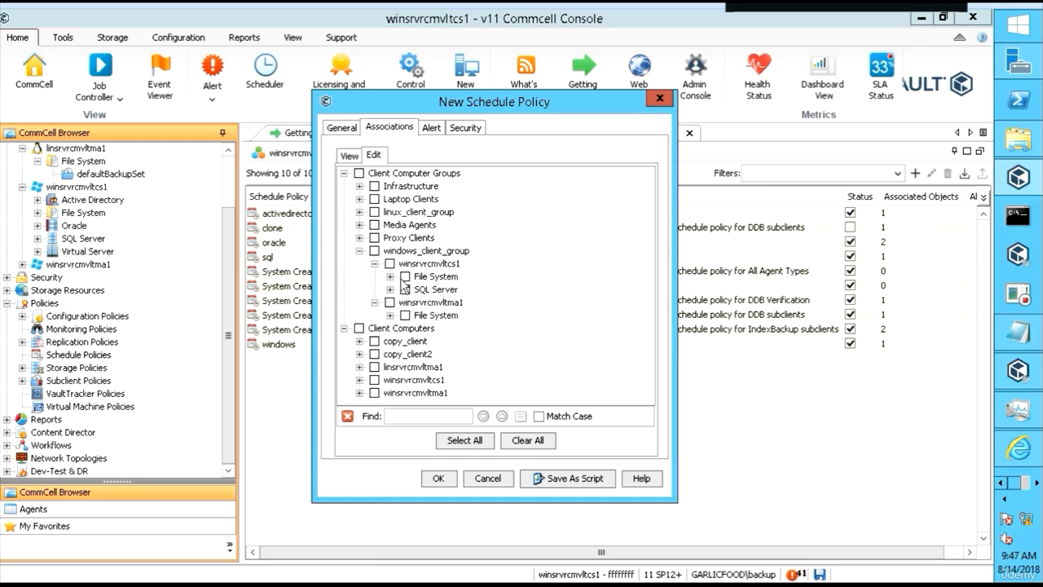
Remove Linux File System and SQL Server from the schedule policy's agent types, keeping only Windows File System
click(342, 127)
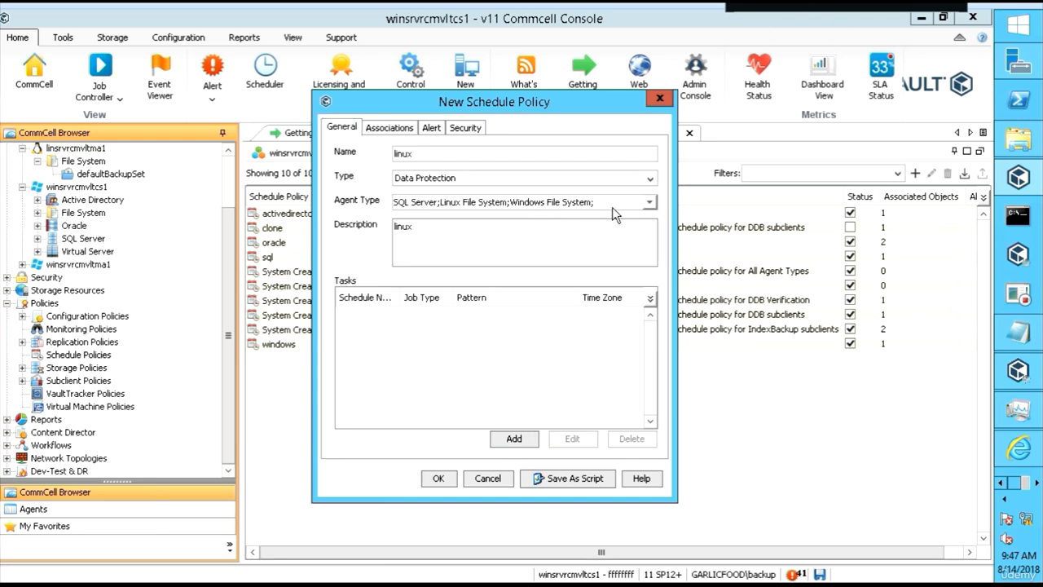
click(649, 202)
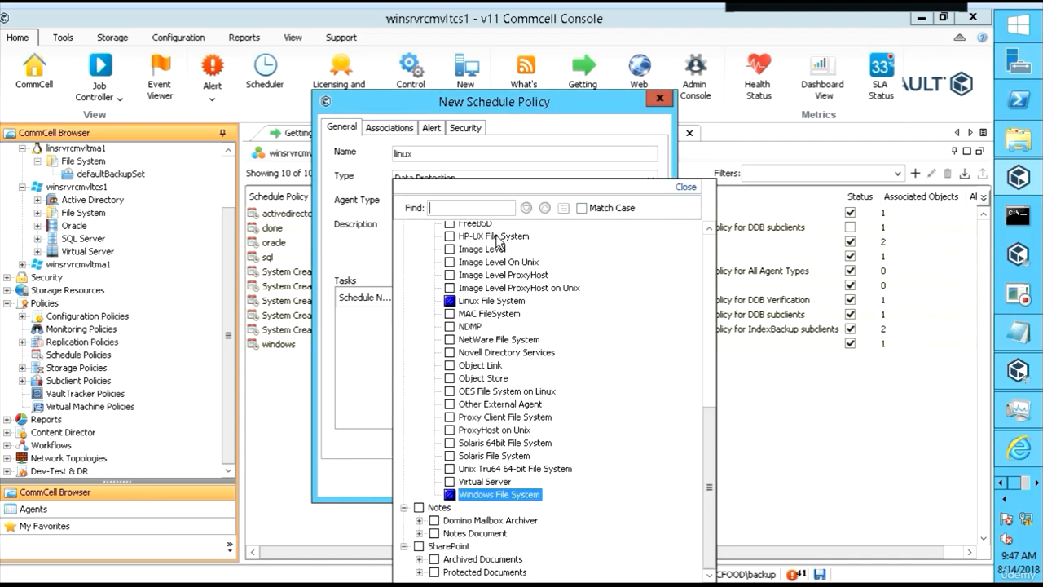
click(449, 301)
scroll(562, 375, up, 6)
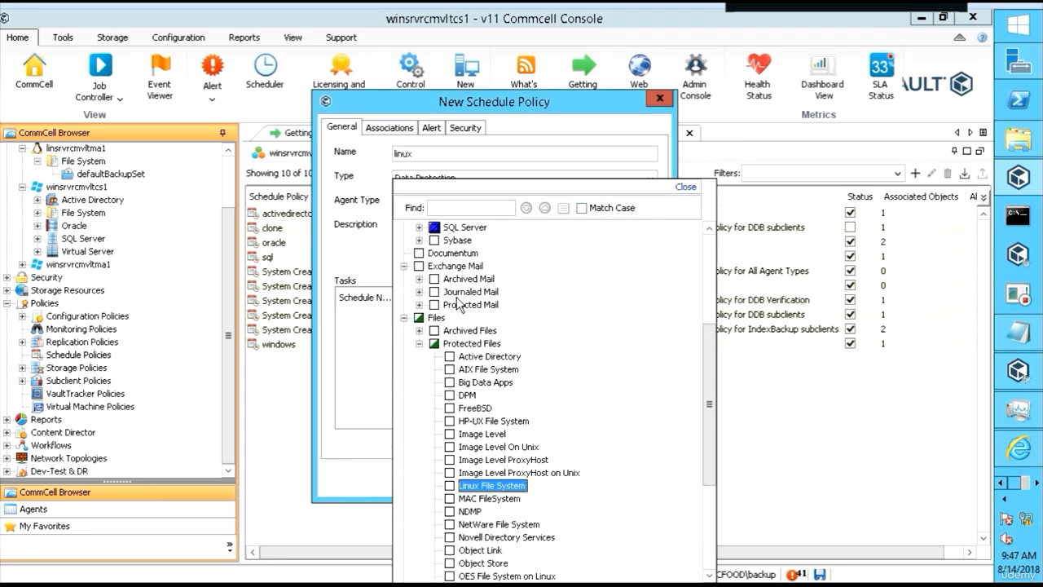
scroll(458, 310, up, 5)
click(440, 382)
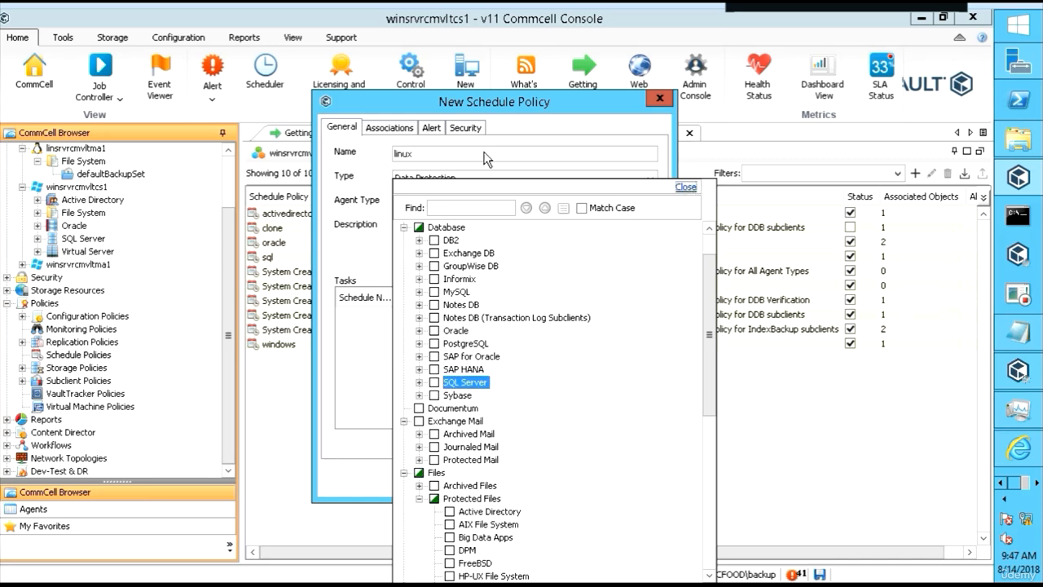
click(688, 188)
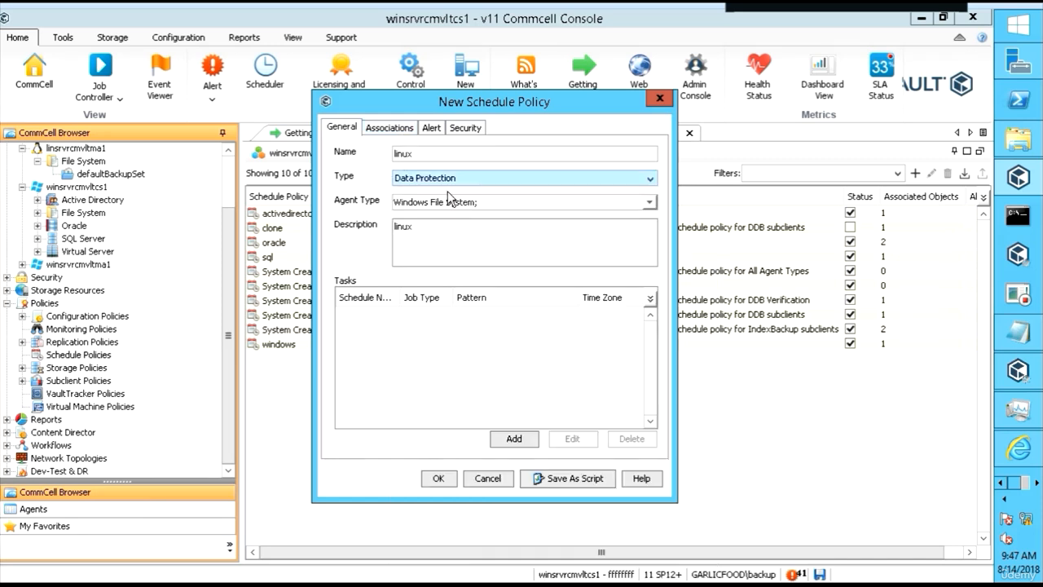
Expand both clients in windows_client_group, associate the group with the policy and clear that association again
click(389, 129)
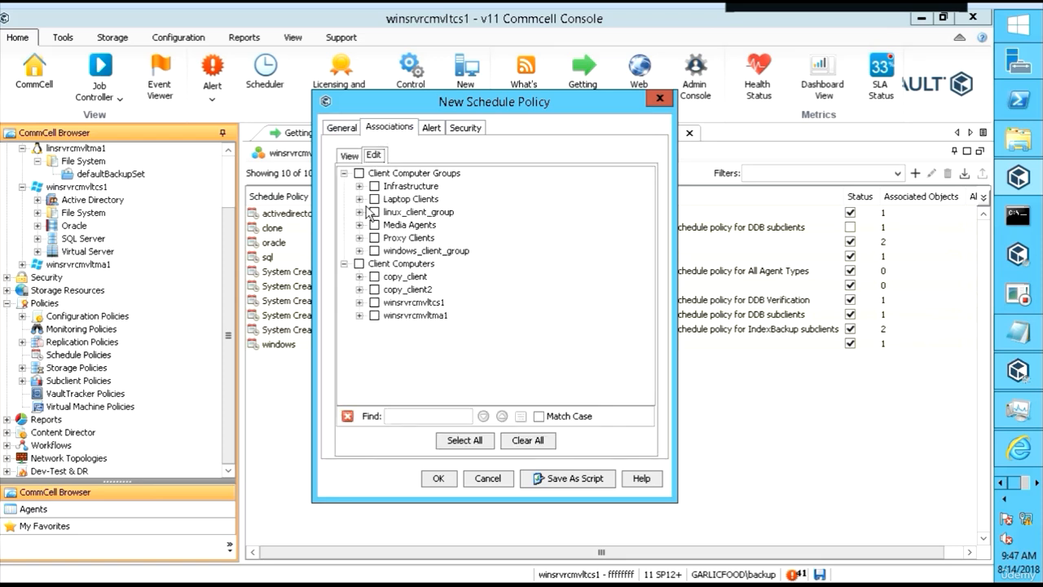
click(359, 251)
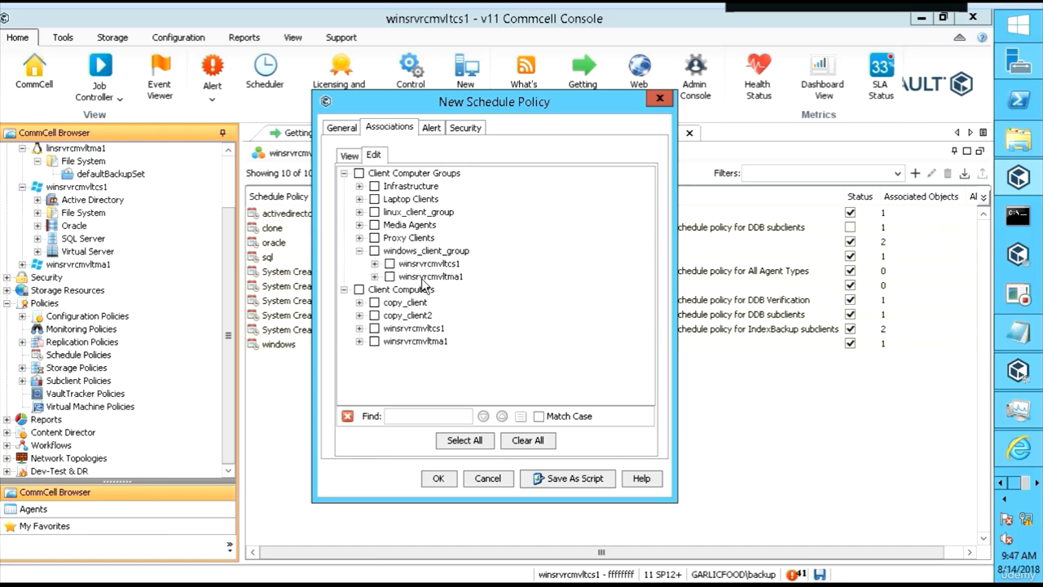
click(374, 263)
click(375, 290)
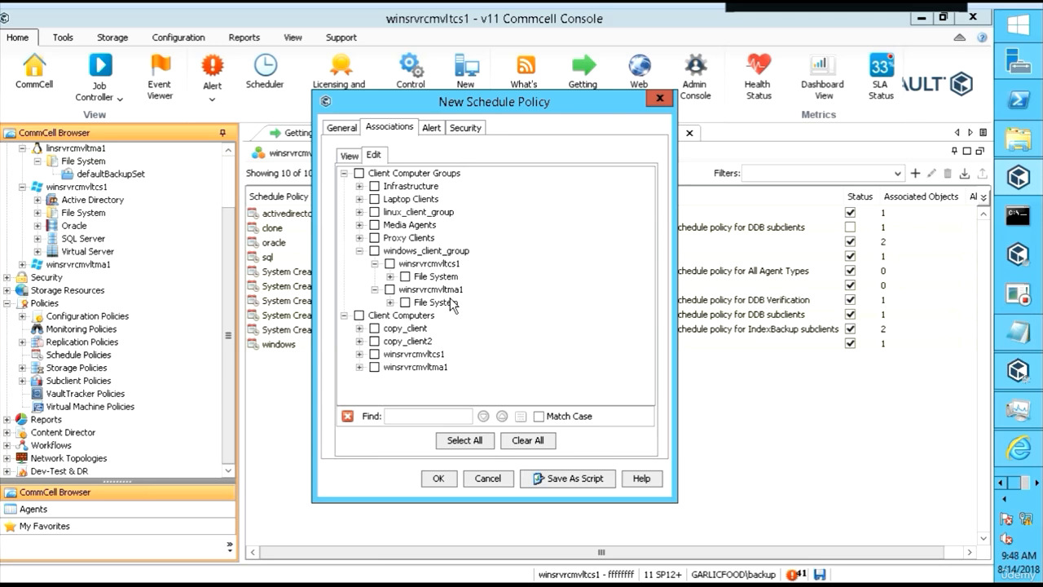
click(375, 251)
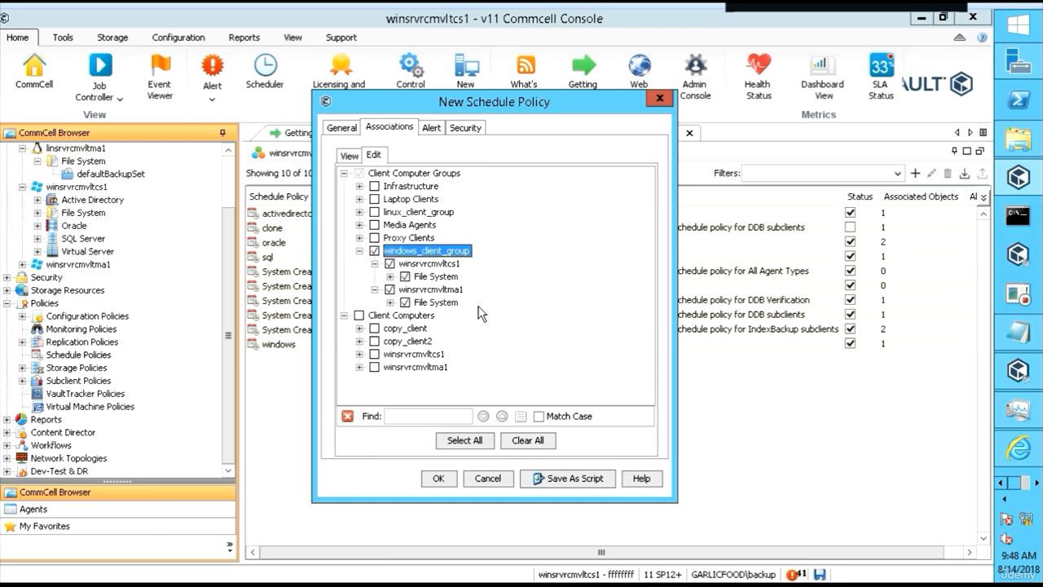
click(374, 251)
Replace Windows File System with Linux File System under Protected Files as the schedule policy's only agent type
click(342, 128)
click(649, 203)
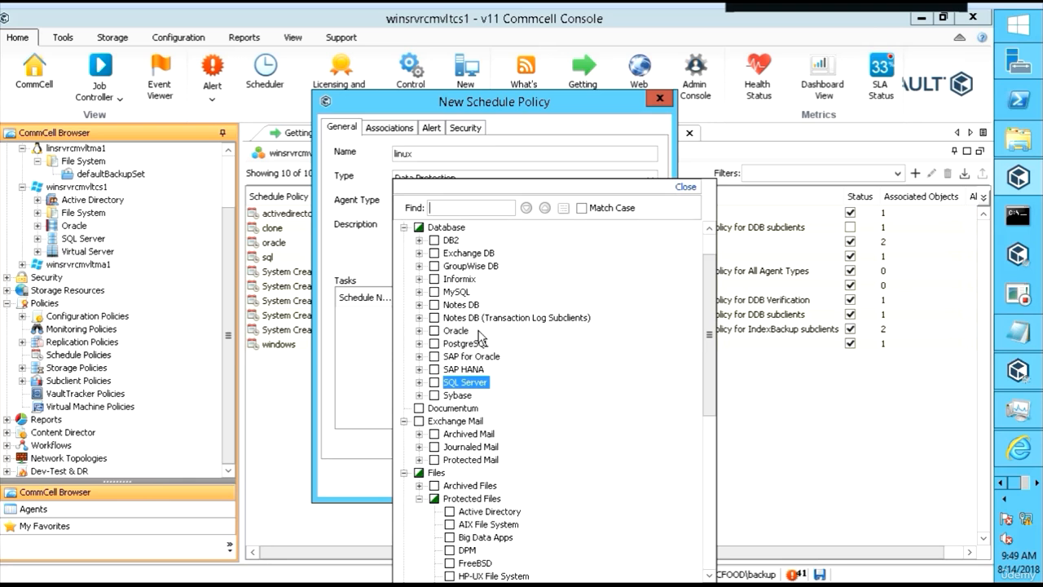
scroll(521, 448, down, 9)
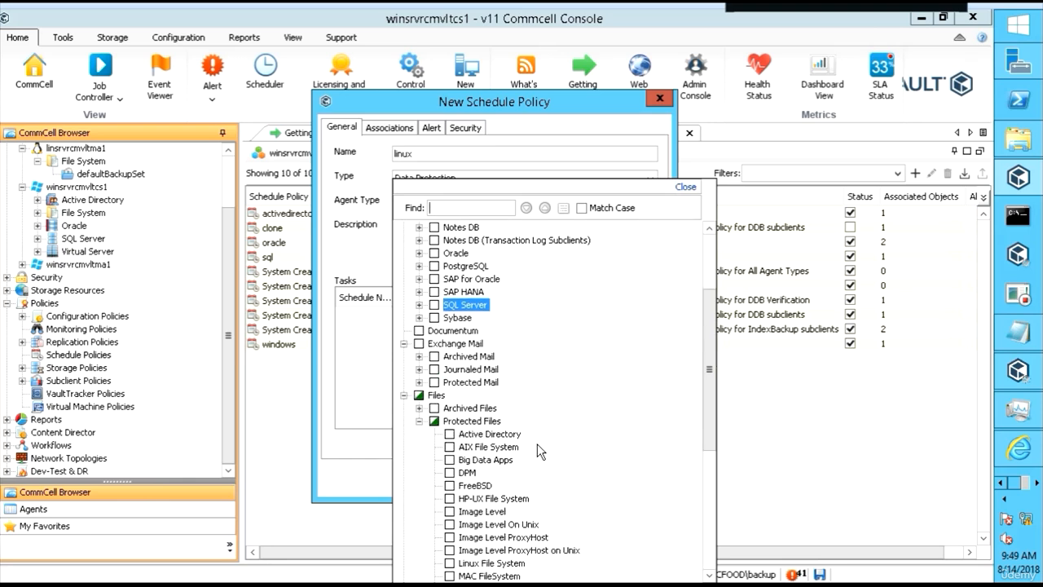
click(449, 494)
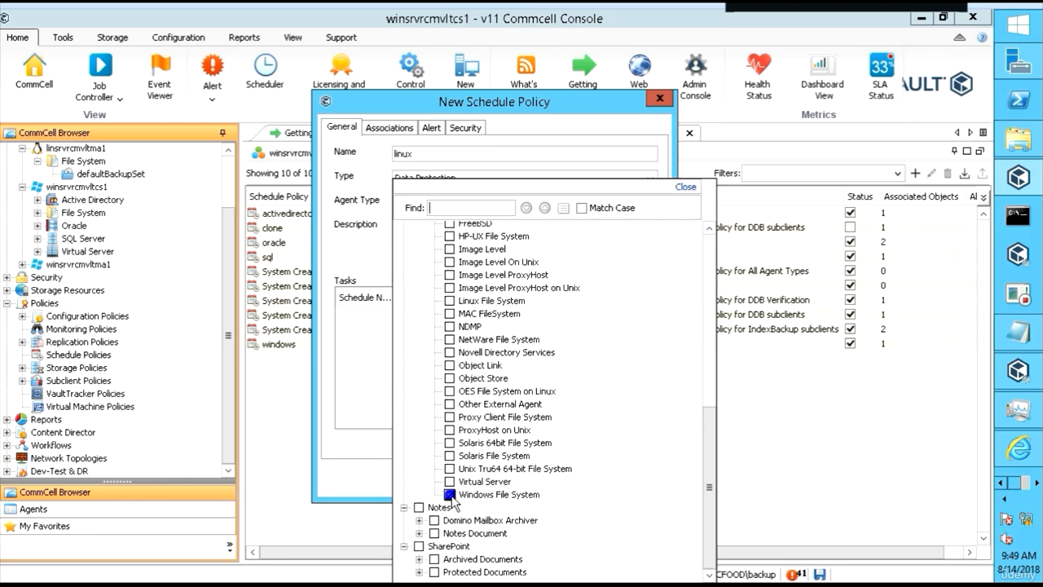
click(450, 494)
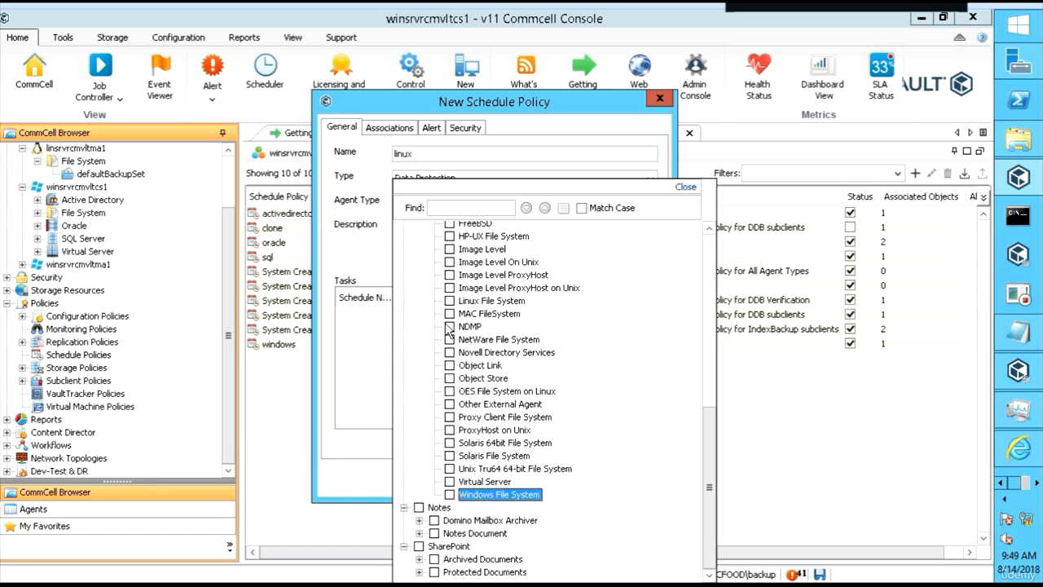
click(449, 301)
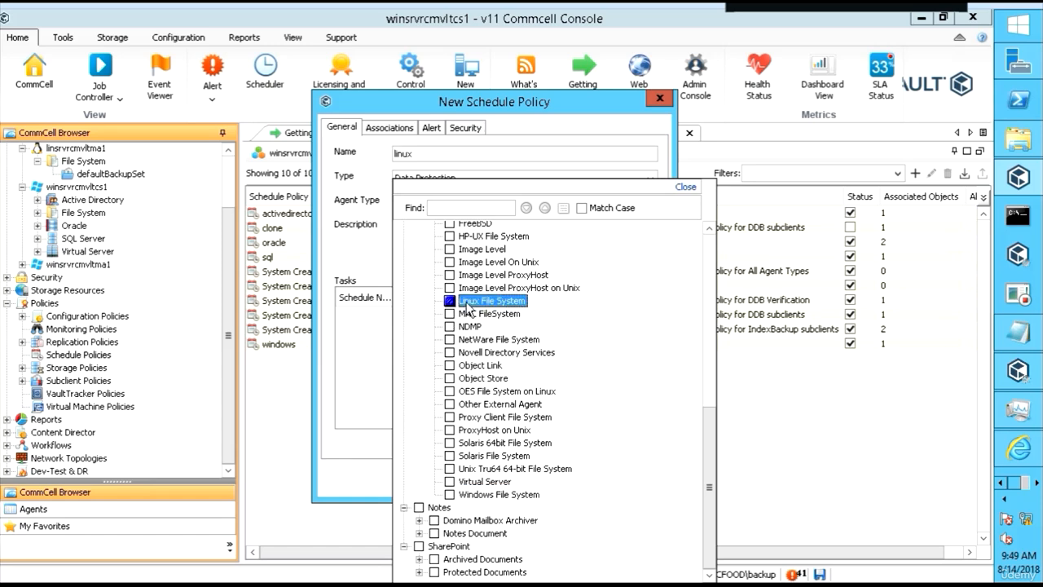
click(685, 187)
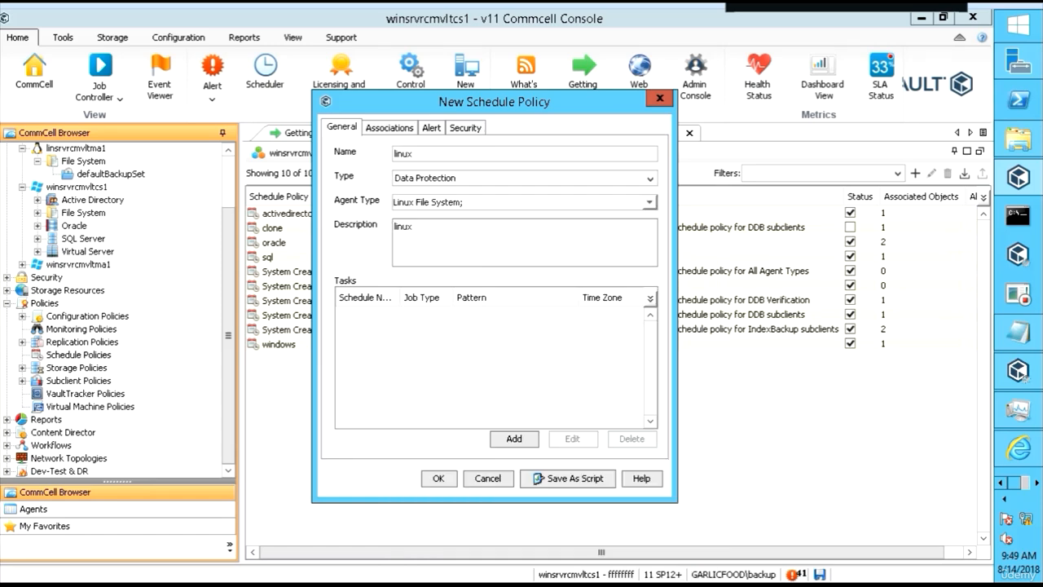
Associate client linsrvrcmvltma1 from linux_client_group with the policy, and review its associations, alert and security settings
click(400, 130)
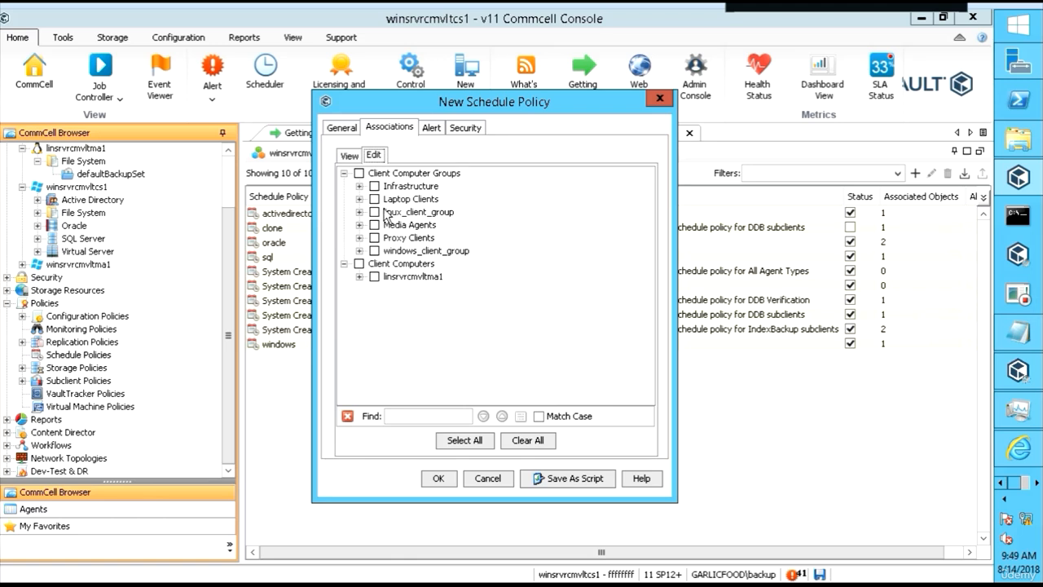
click(359, 212)
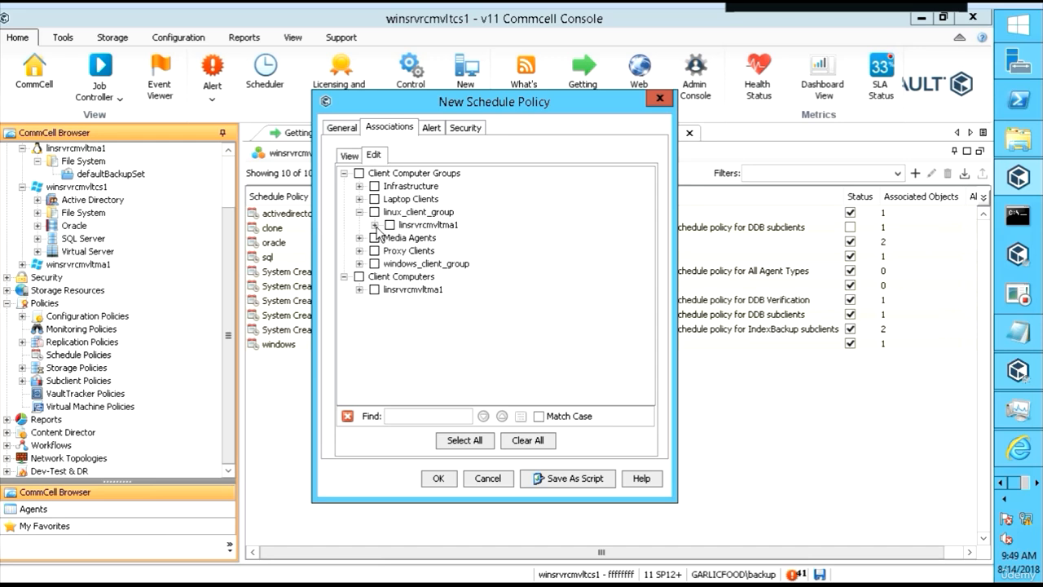
click(374, 225)
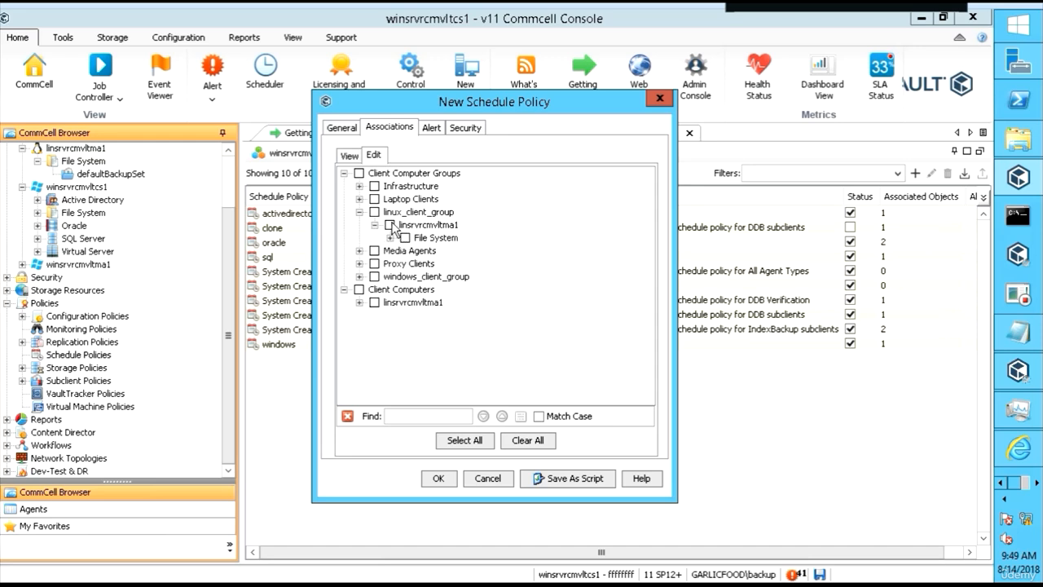
click(390, 225)
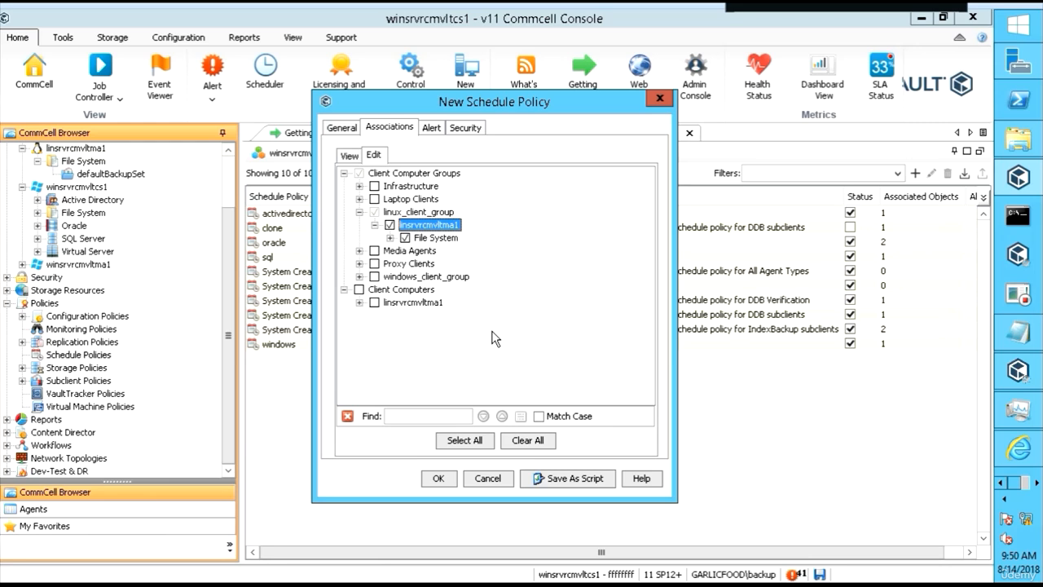
click(354, 156)
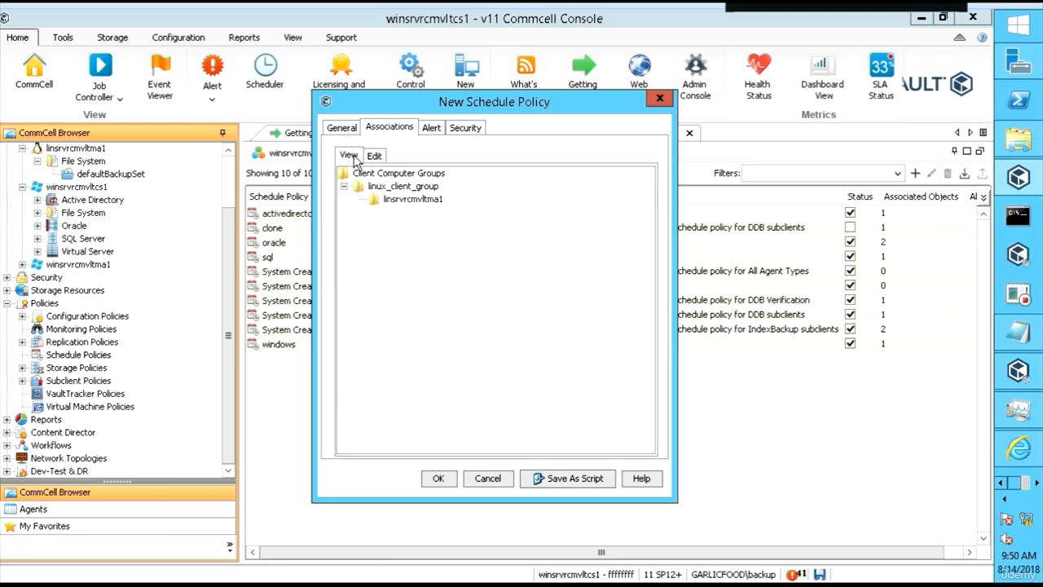
click(432, 129)
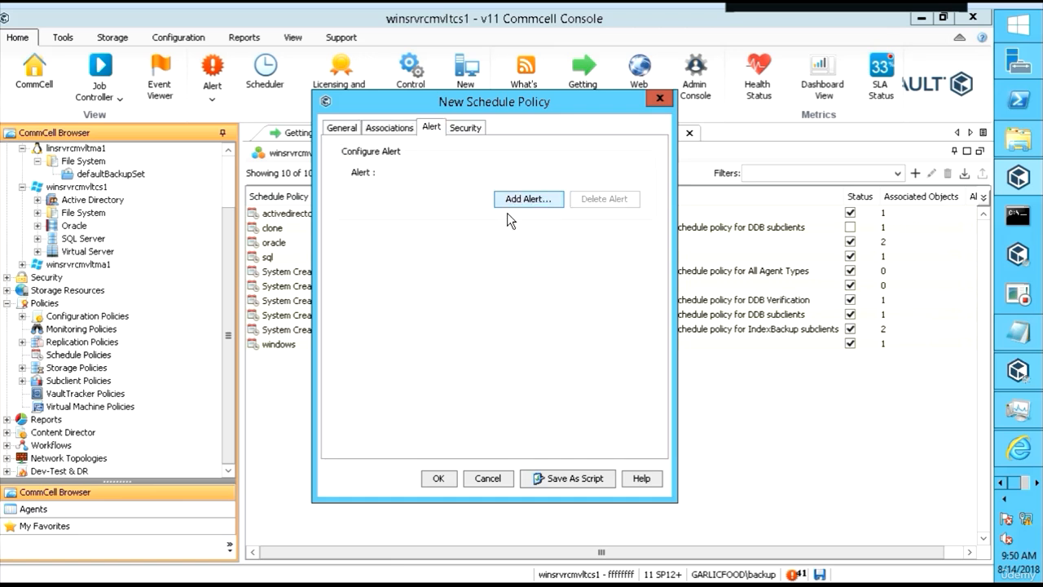
click(471, 131)
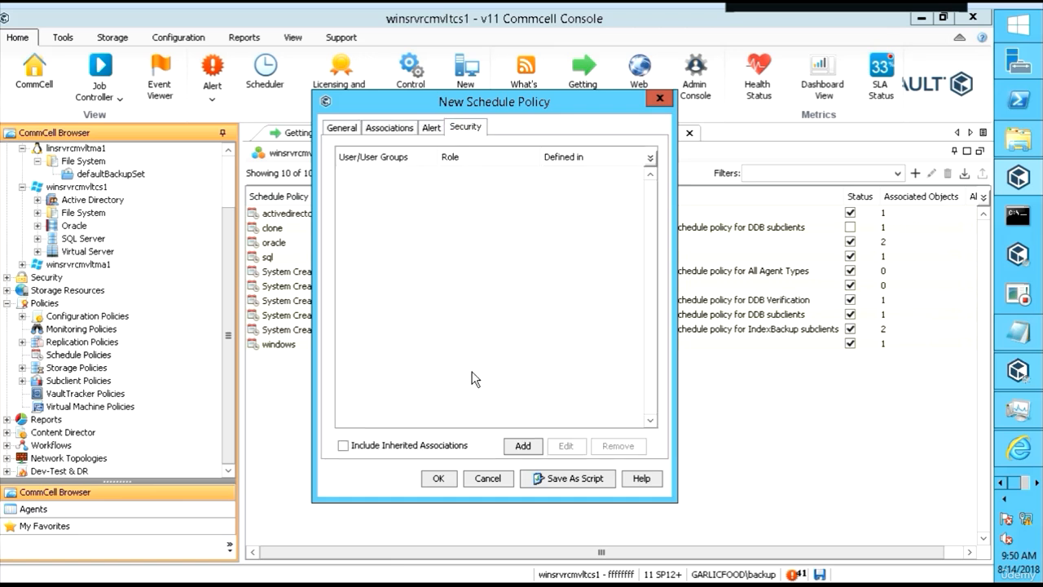
Add a backup task to the linux schedule policy with the backup type Full
click(342, 129)
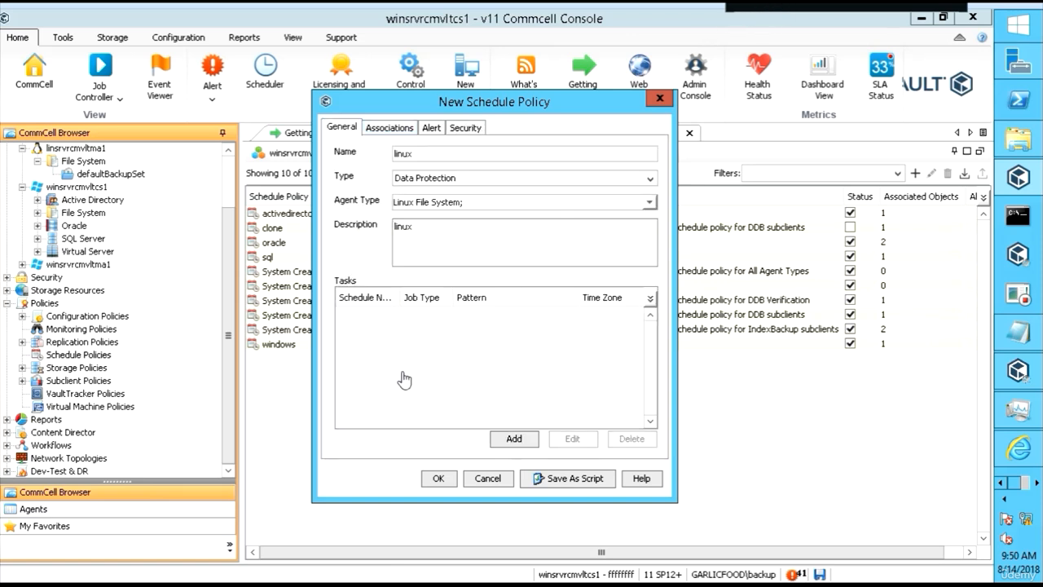
click(514, 438)
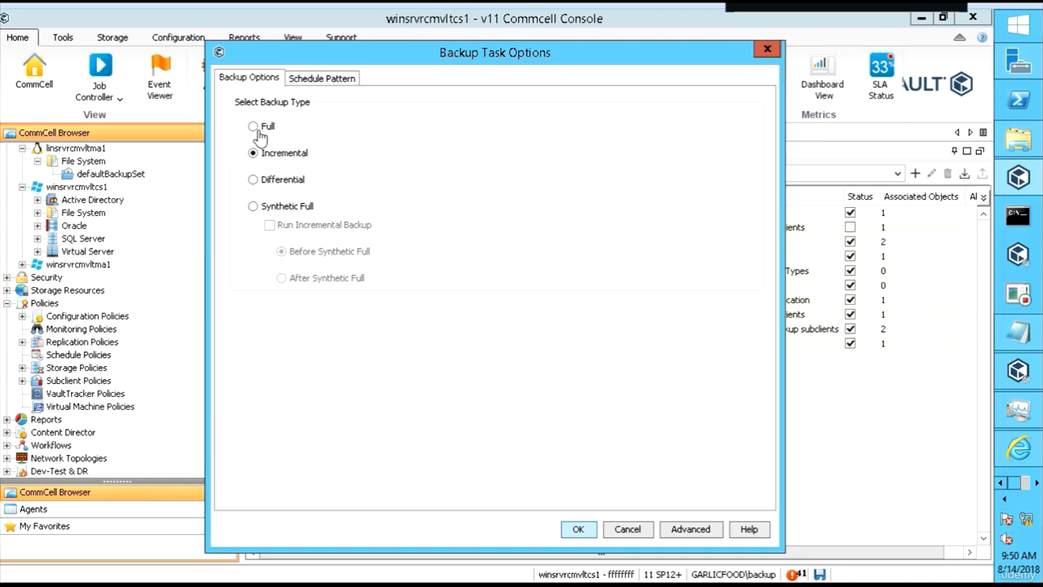
click(255, 128)
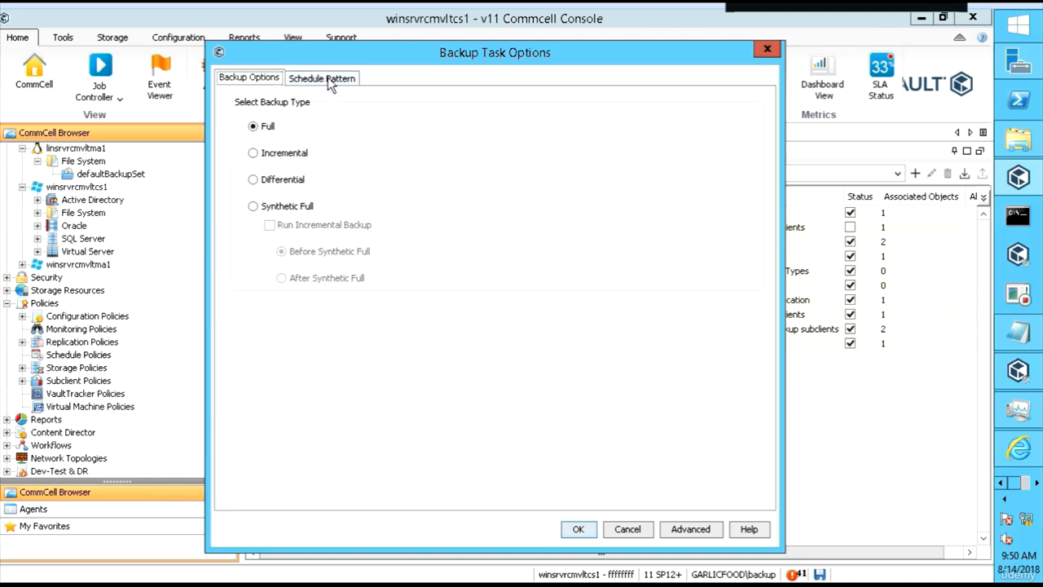
Limit the full backup task's weekly schedule pattern to Saturday only
click(327, 79)
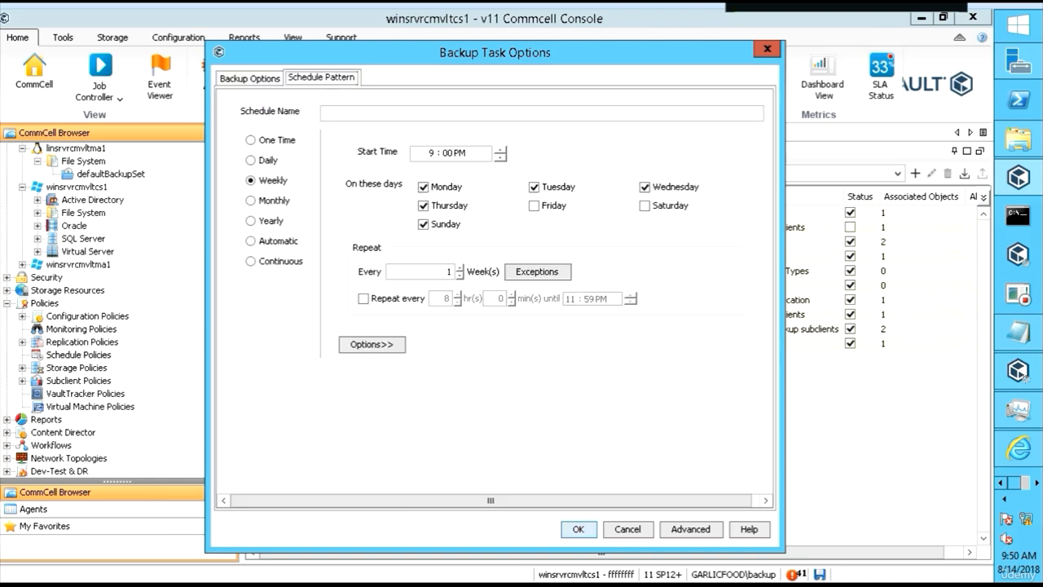
click(424, 187)
click(423, 204)
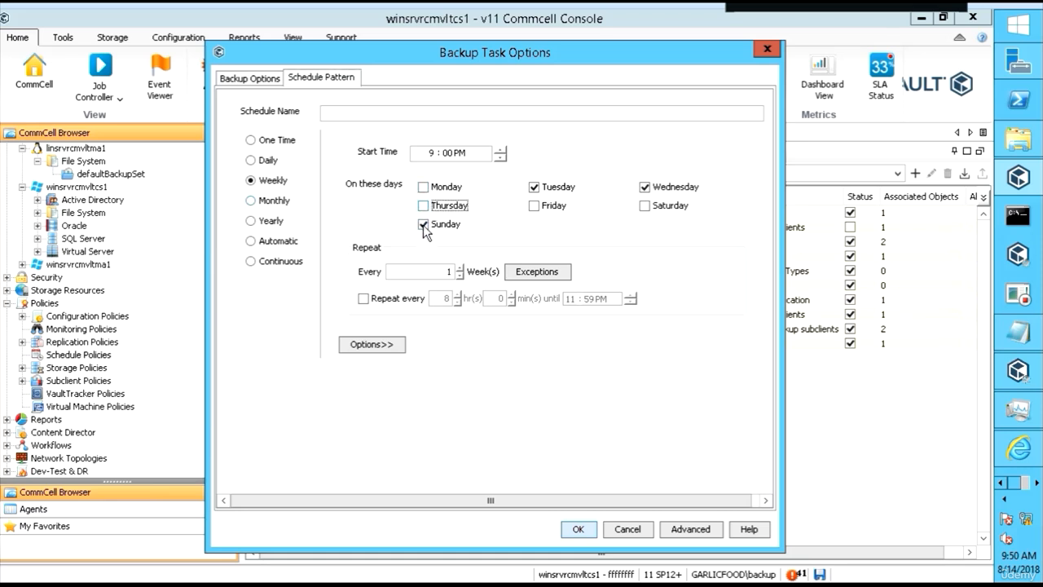
click(423, 223)
click(537, 188)
click(645, 186)
click(645, 205)
Set the weekly full backup's start time to 1:00 AM
click(429, 153)
text(1)
click(503, 150)
text(31)
click(459, 155)
click(499, 150)
Name the full backup schedule linux_full and save the task to the policy
click(334, 113)
text(linux_fill)
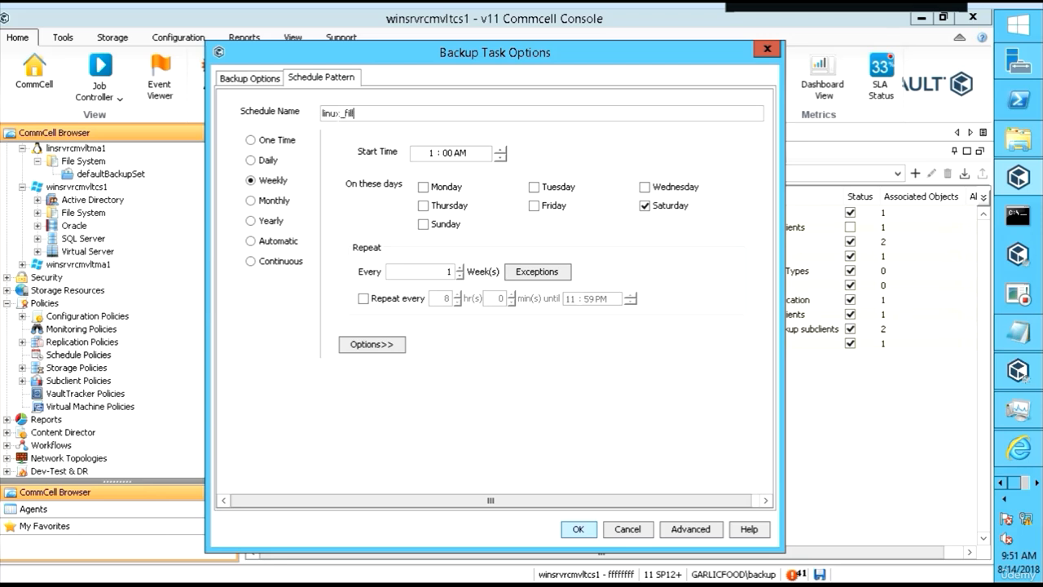
key(BackSpace)
key(BackSpace)
text(ull)
drag(357, 113, 309, 114)
click(579, 530)
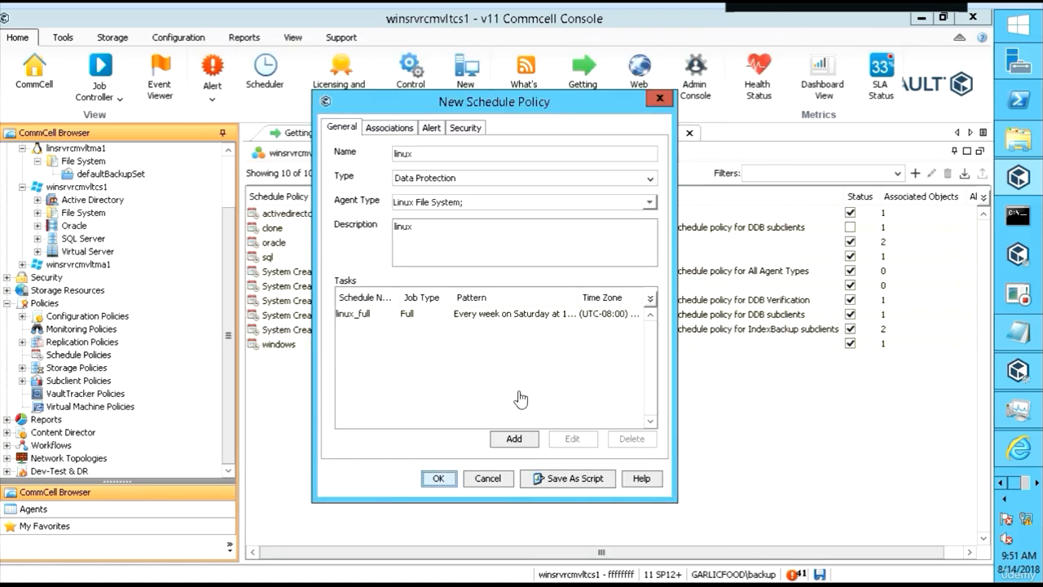
Add an incremental backup task named linux_full to the linux policy and give it a daily schedule pattern
click(511, 440)
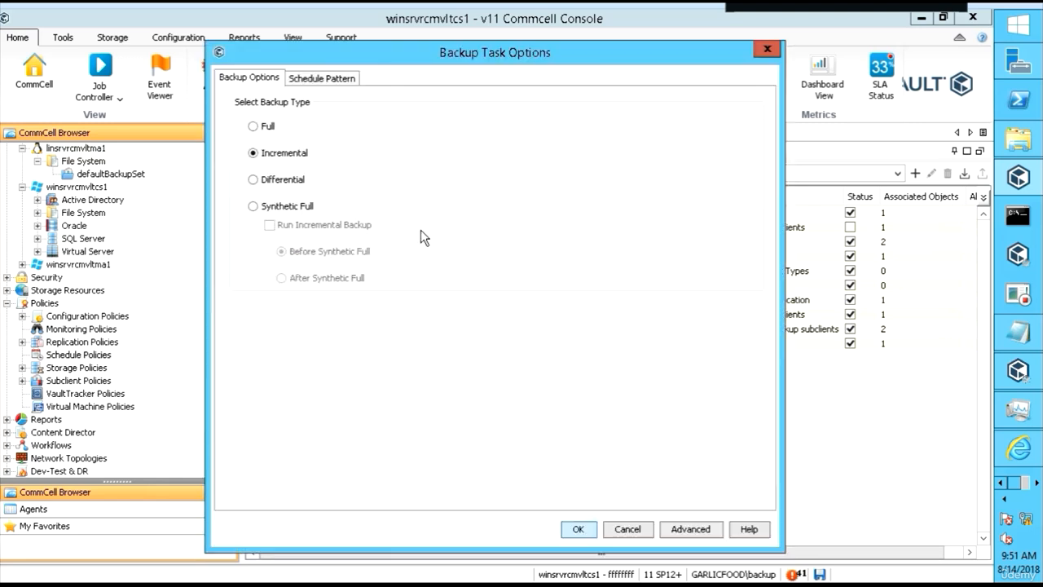
click(324, 82)
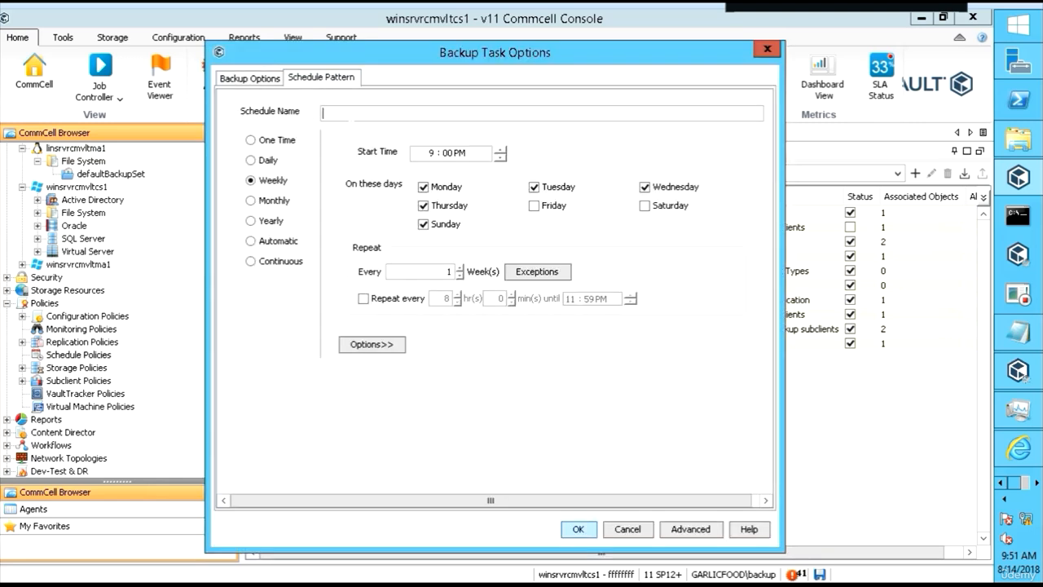
text(linux_full)
click(251, 161)
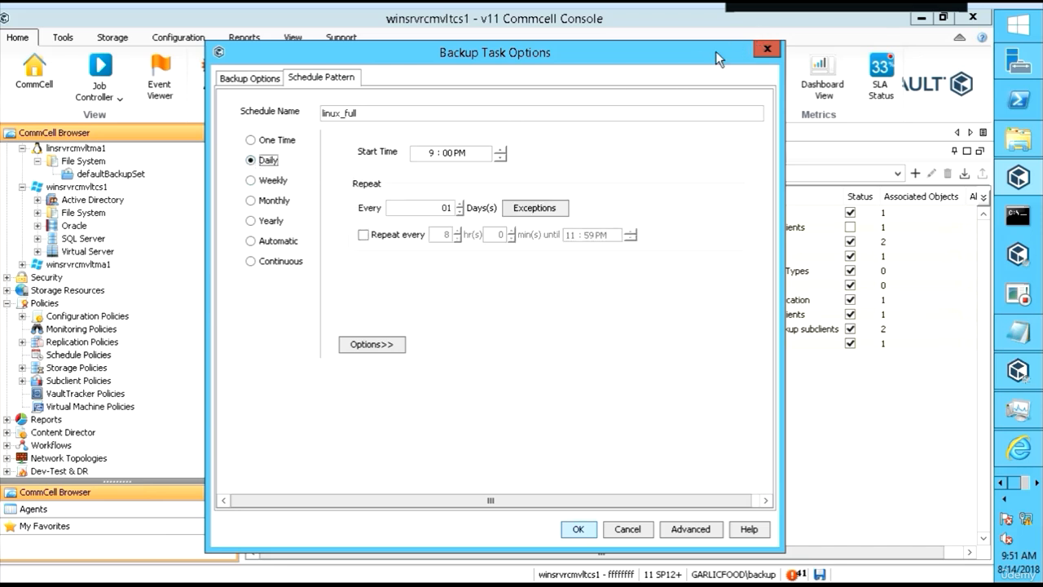
click(251, 180)
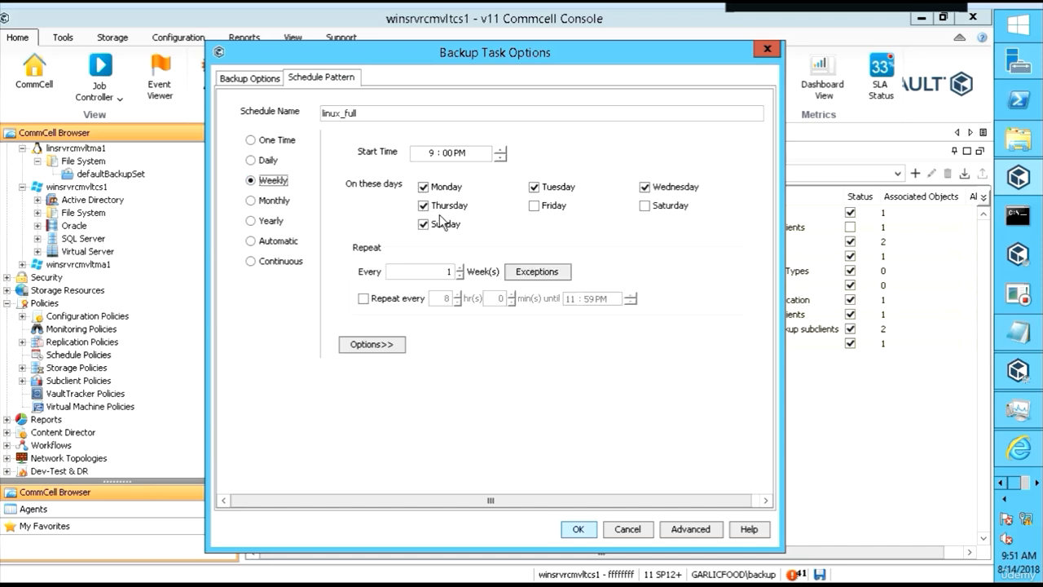
click(252, 161)
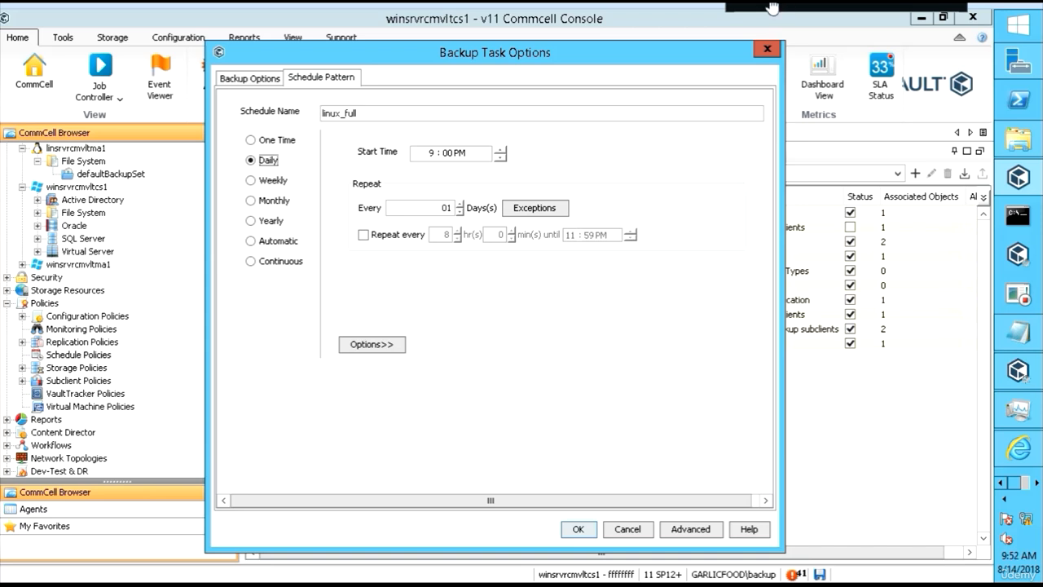
Start a new exception for the daily schedule and set its occurrences to First, Second, Third, Fourth and Last
click(524, 210)
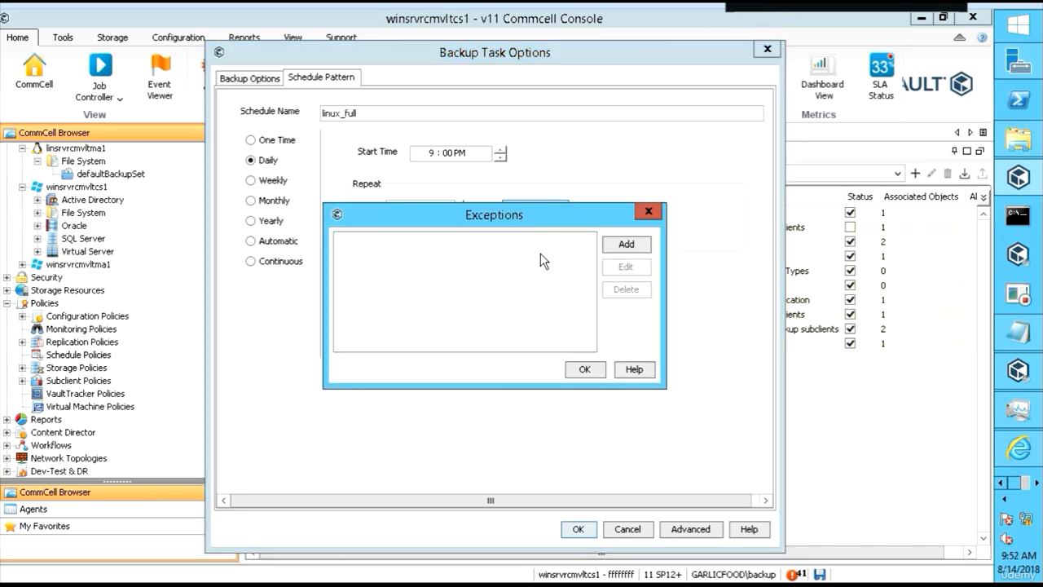
click(623, 245)
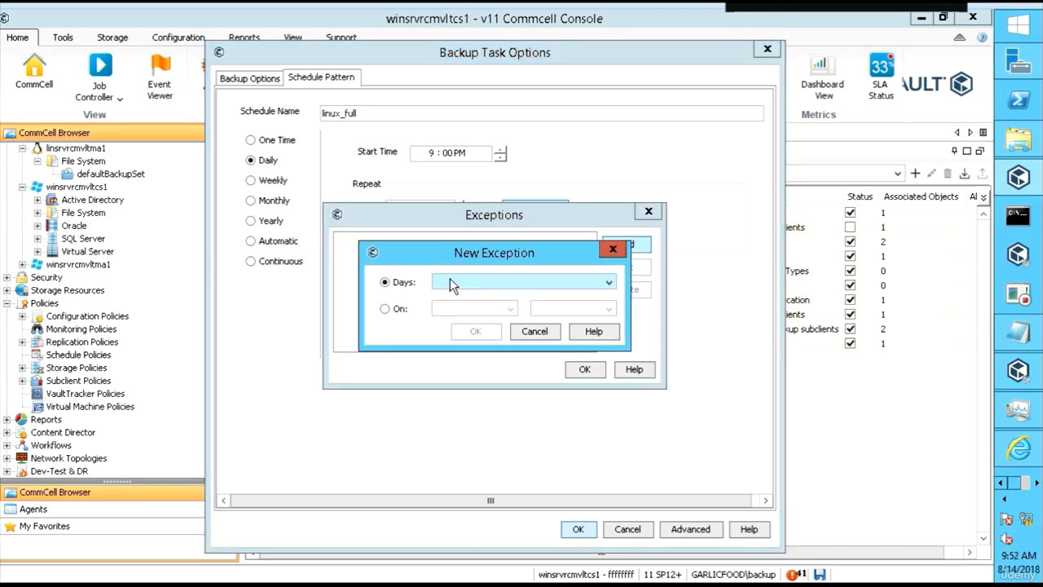
click(610, 282)
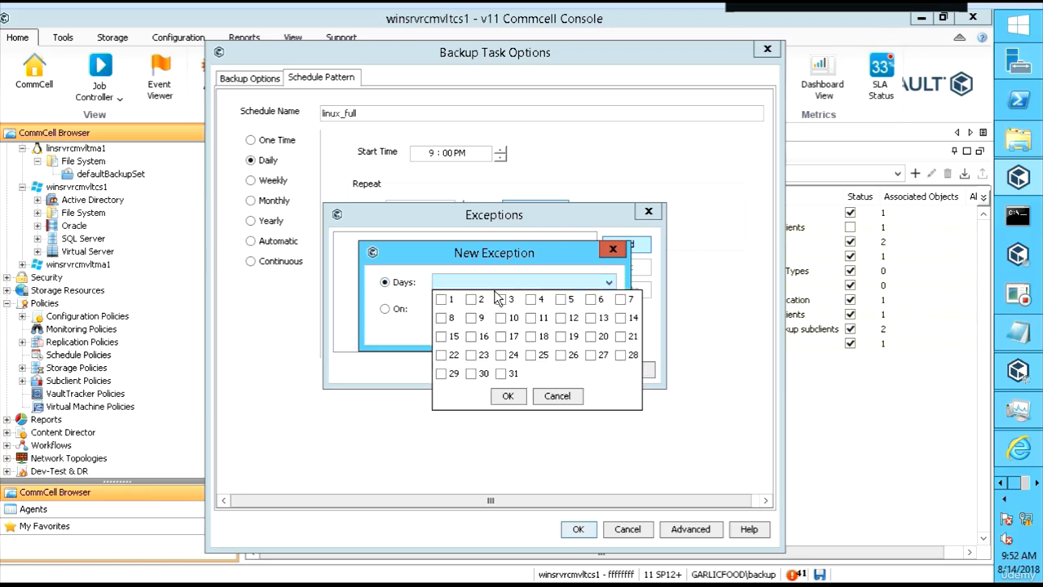
click(399, 307)
click(385, 308)
click(509, 310)
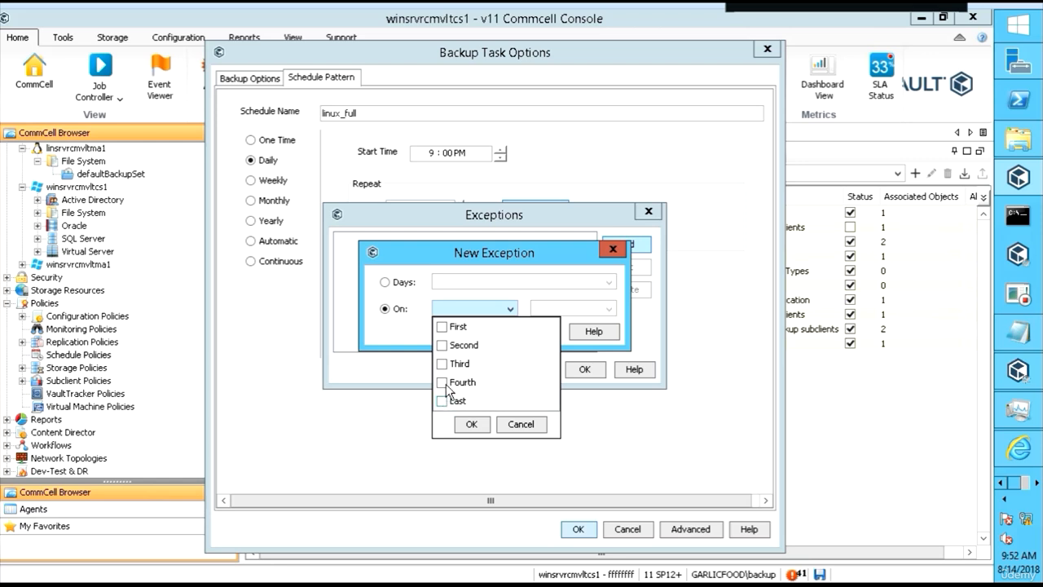
click(442, 327)
click(442, 345)
click(442, 365)
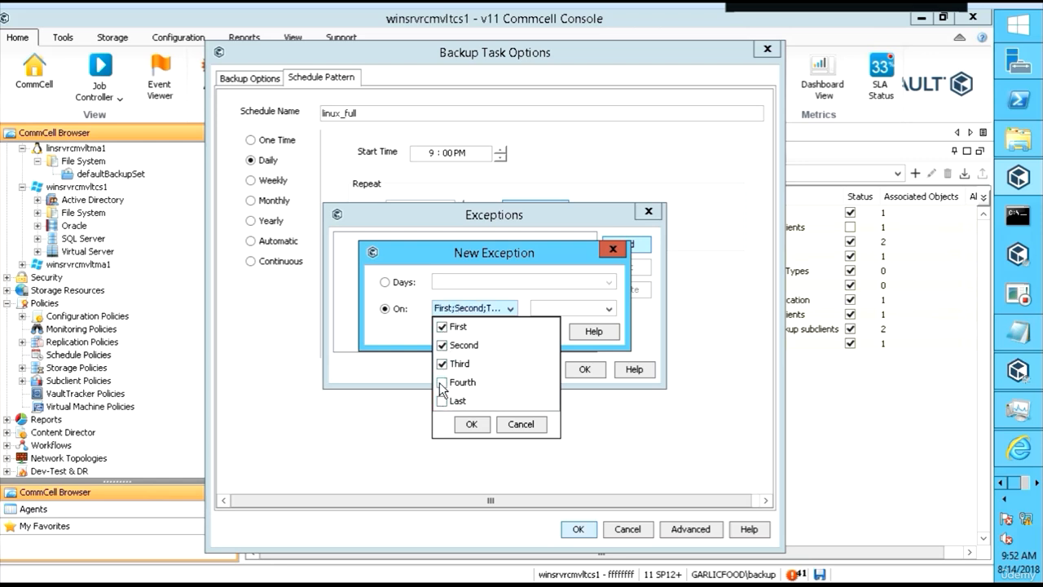
click(442, 382)
click(442, 401)
click(473, 425)
Set the exception's weekday to Saturday and save the exception to the daily schedule
click(608, 308)
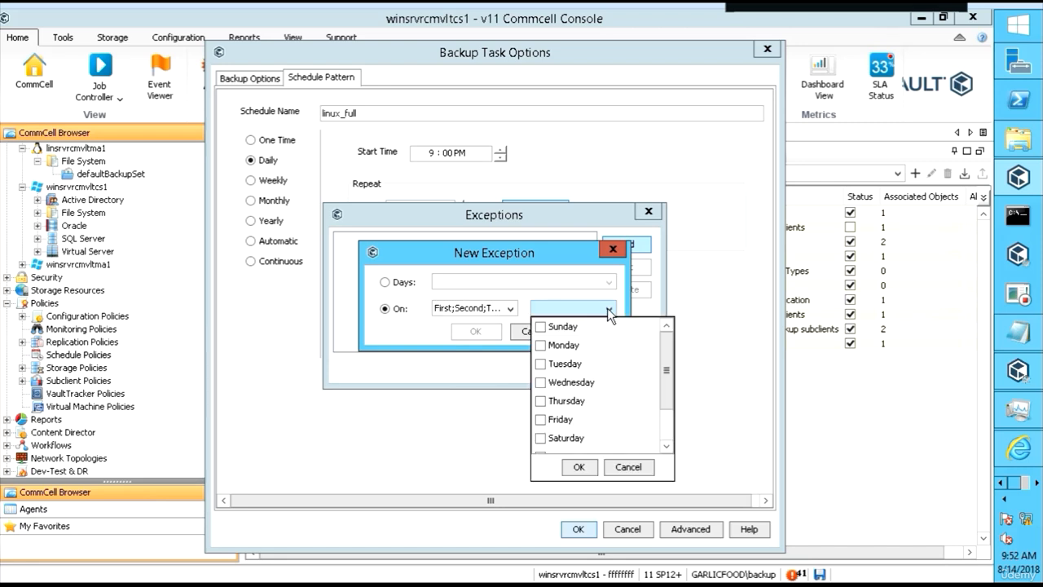
click(541, 438)
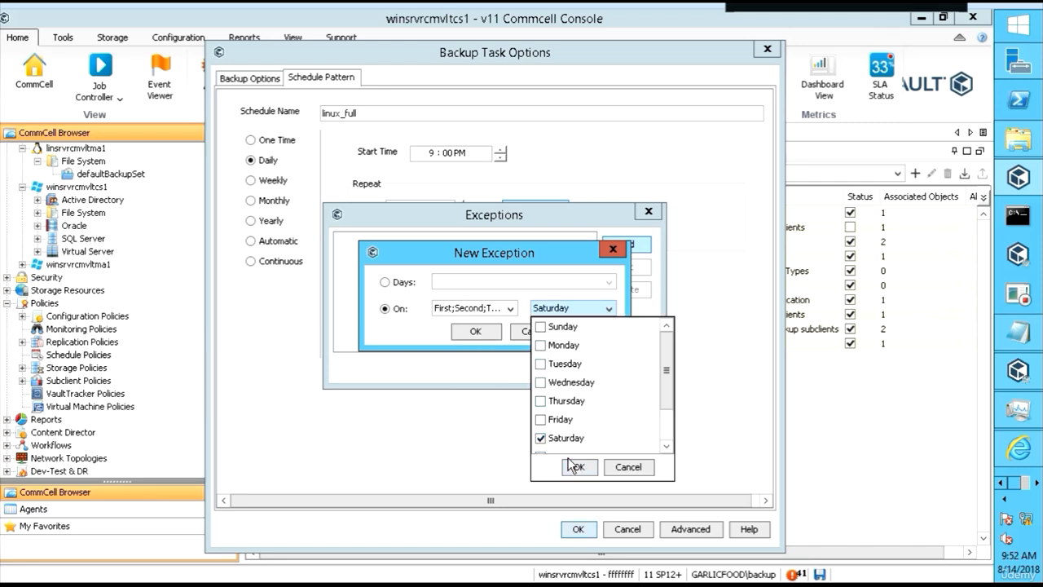
click(575, 466)
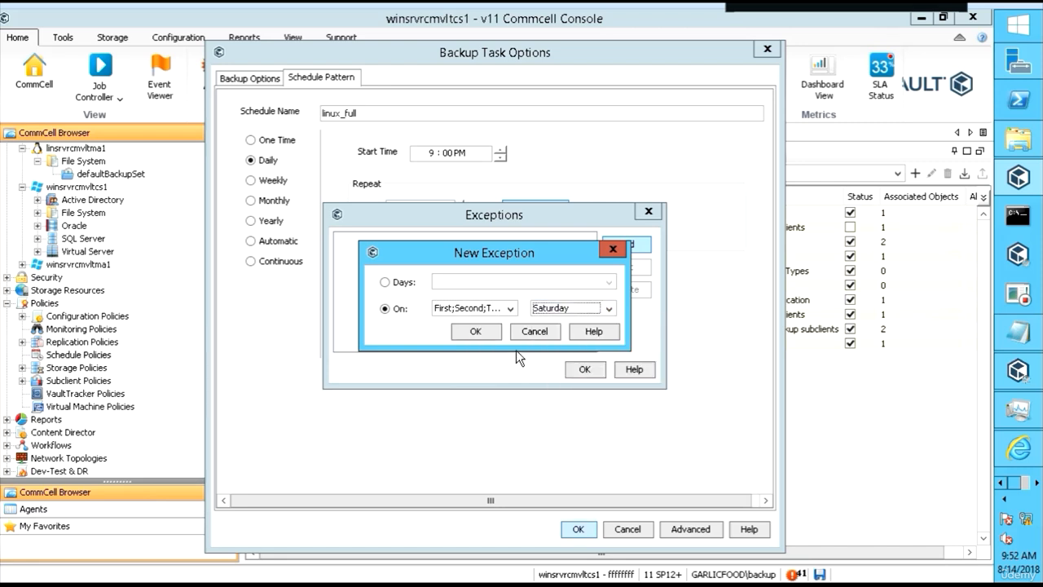
click(477, 334)
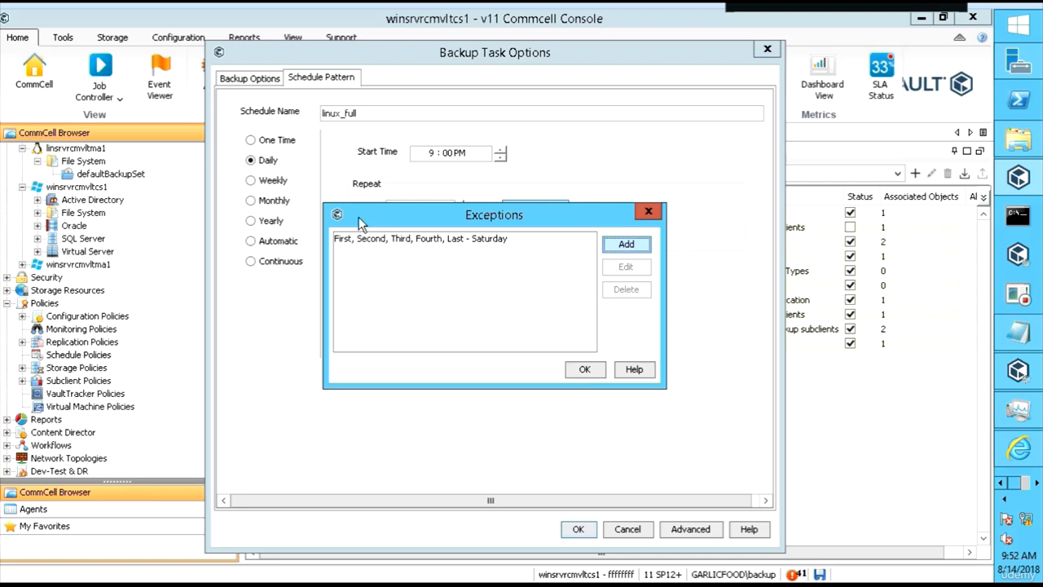
click(583, 371)
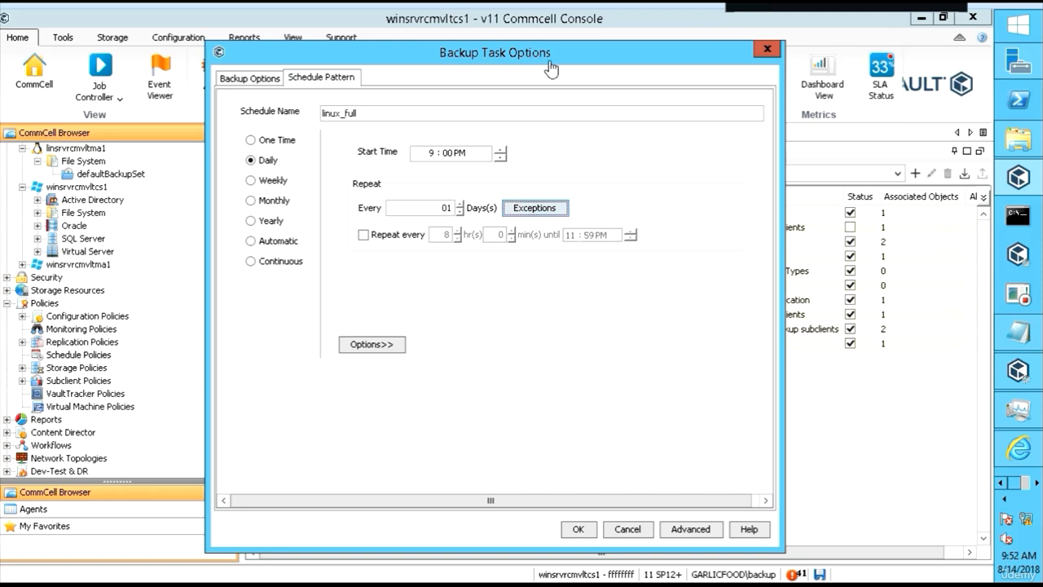
Rename the incremental schedule to linux_inc and save the task to the policy
click(379, 116)
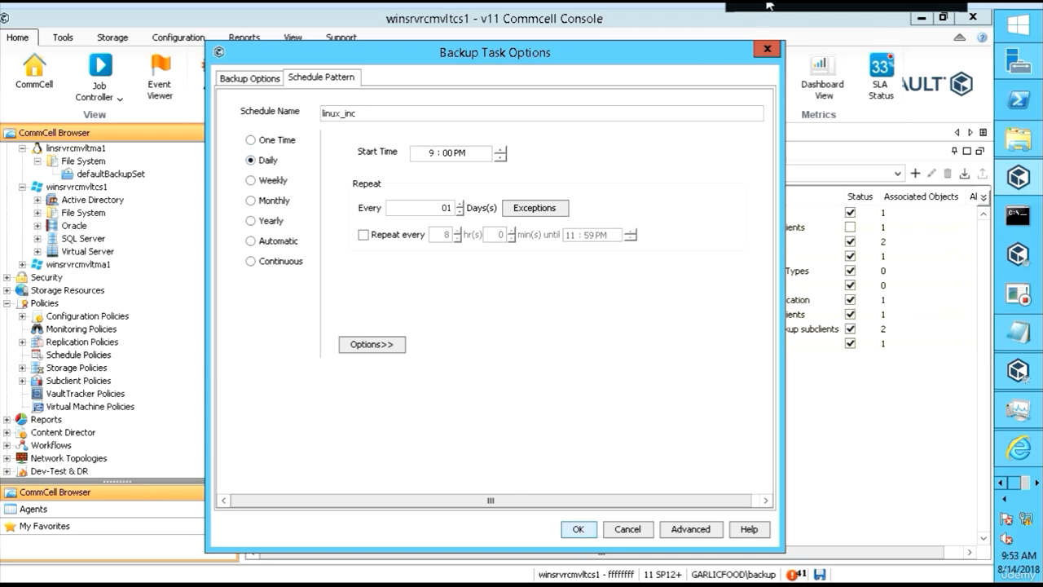
click(578, 530)
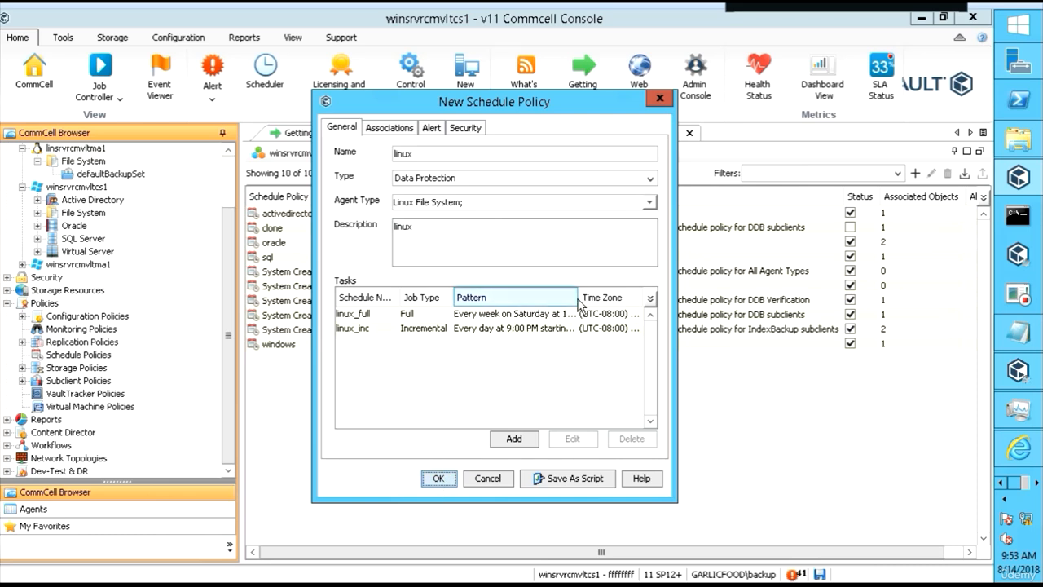
Widen the policy dialog and its pattern column to read the linux_inc task's complete schedule pattern and exceptions
drag(578, 298, 626, 298)
click(559, 330)
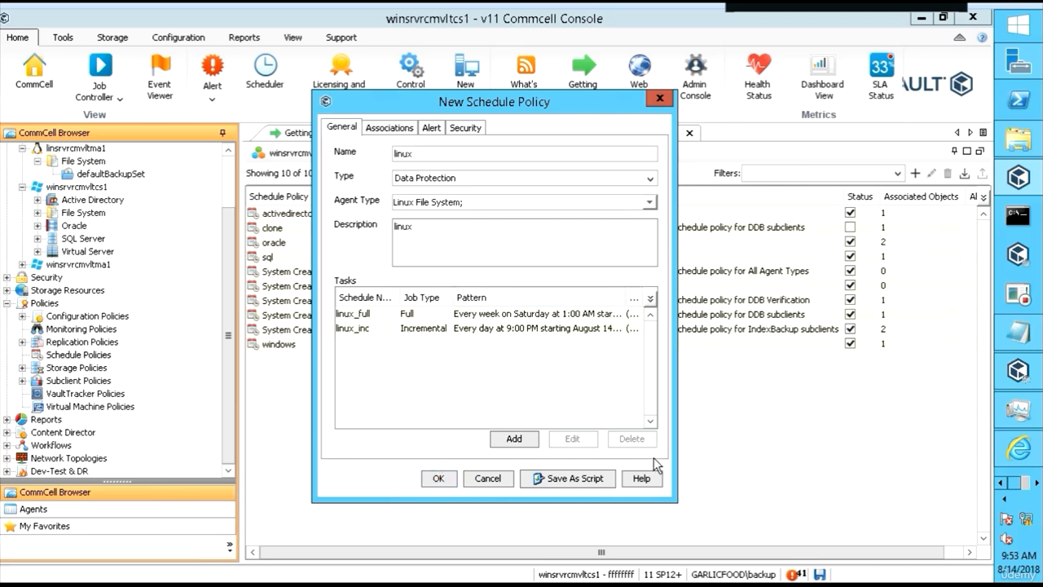
drag(676, 420, 909, 378)
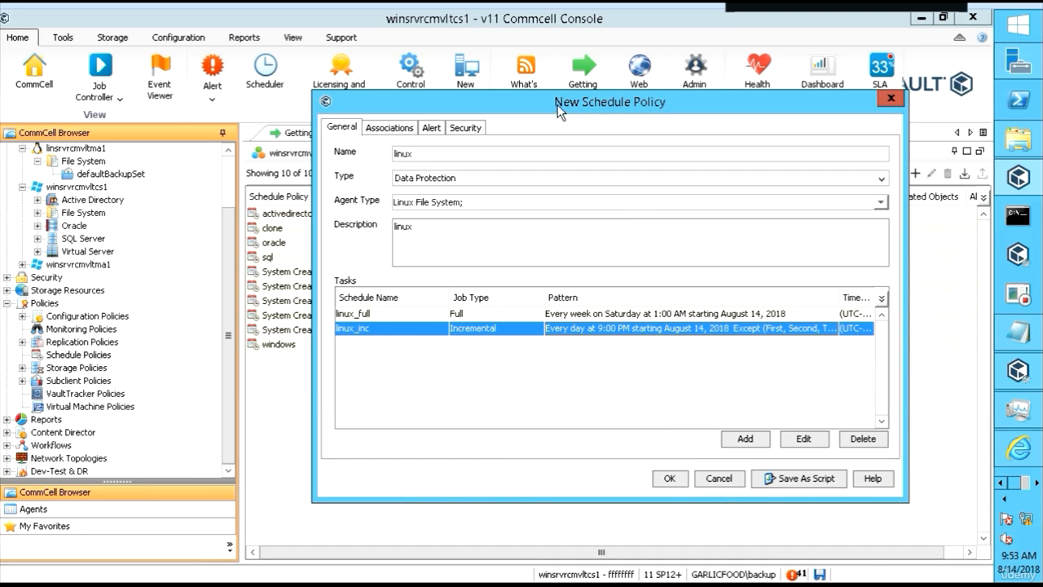
drag(557, 105, 364, 96)
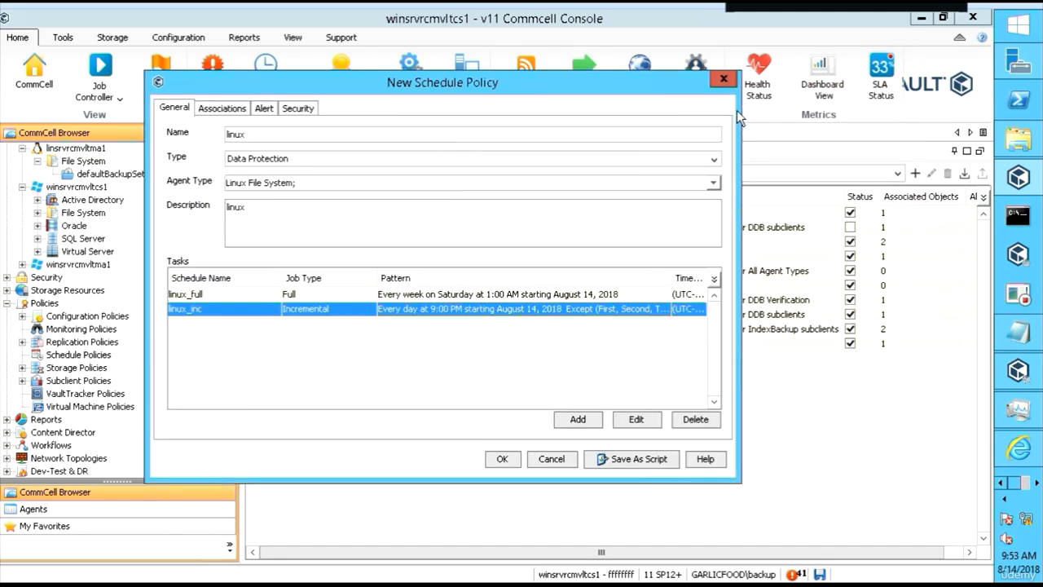
drag(741, 106, 964, 106)
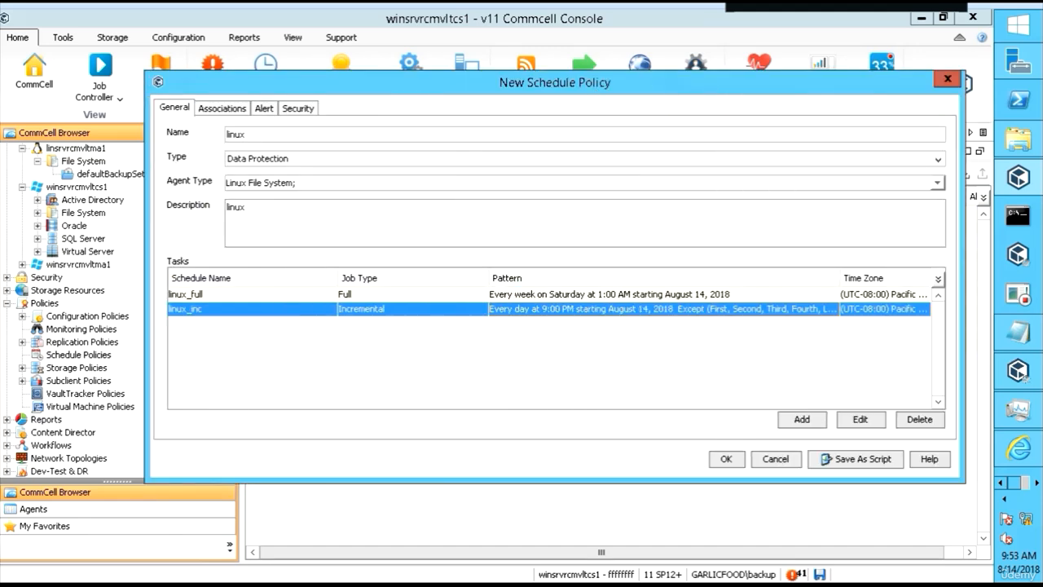
drag(595, 86, 530, 77)
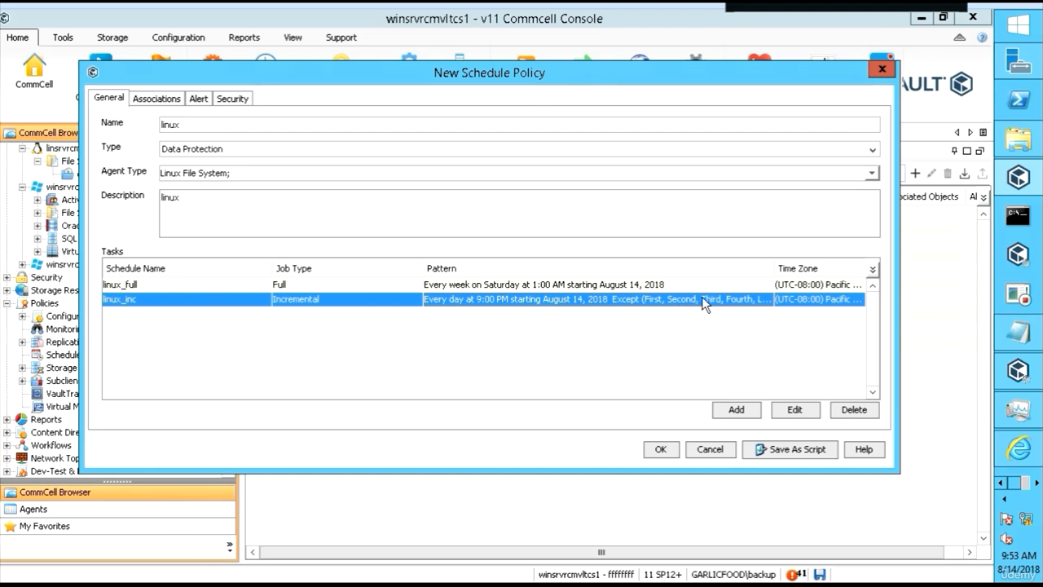
double_click(774, 269)
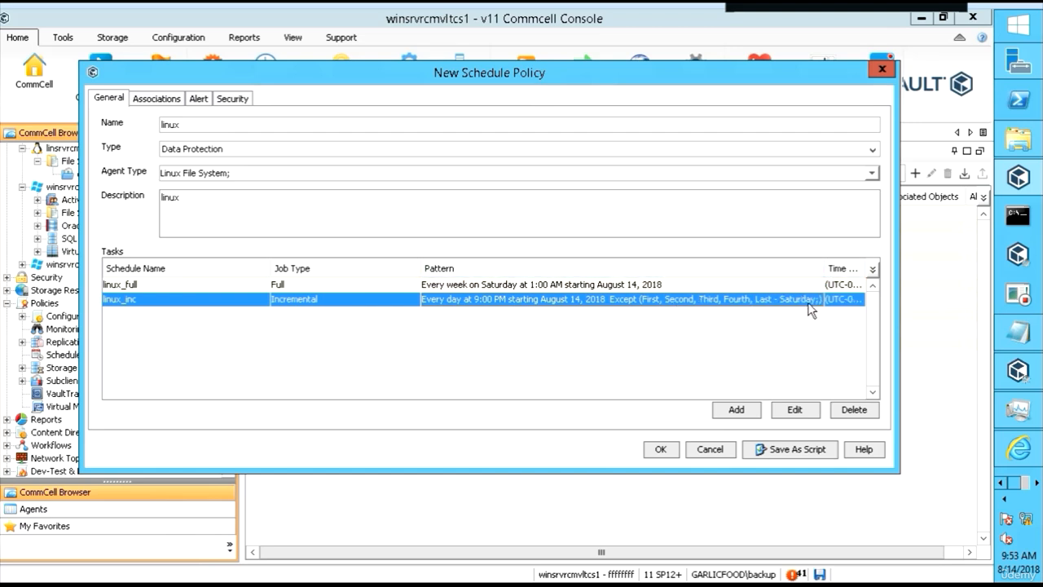
drag(825, 269, 853, 269)
Save the linux schedule policy and run its linux_full schedule immediately
click(660, 449)
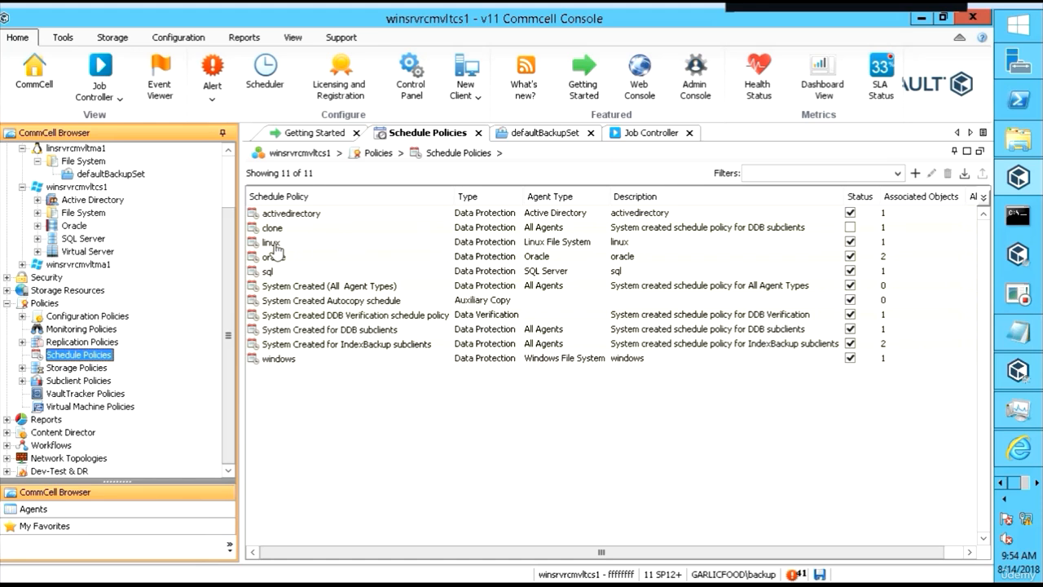
click(281, 244)
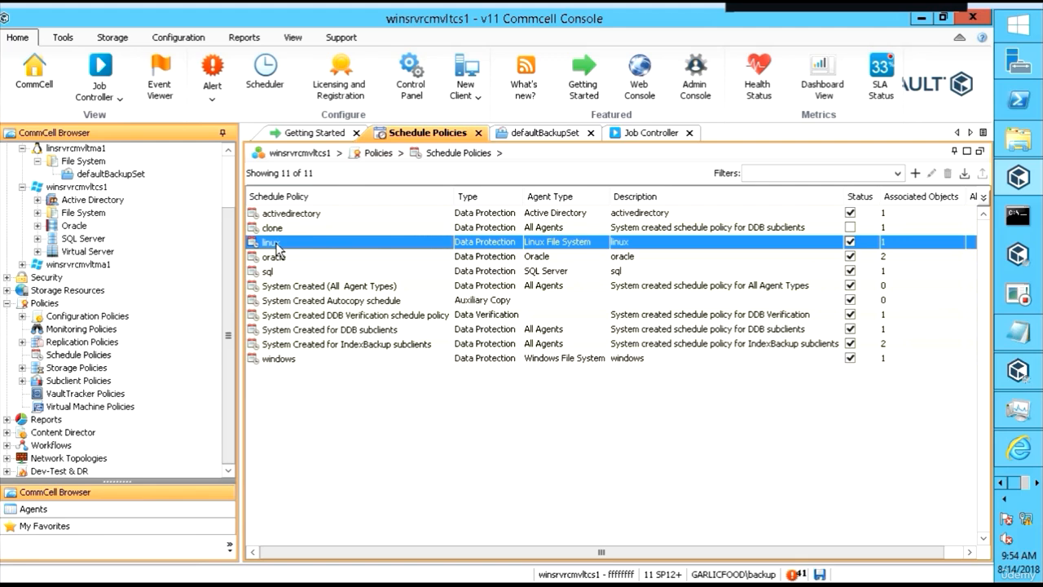
right_click(277, 246)
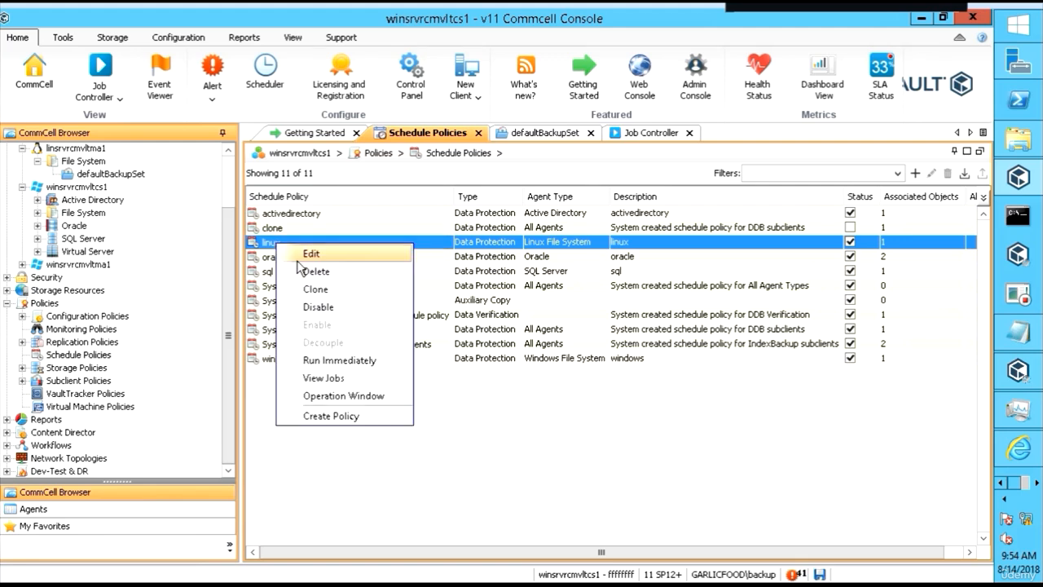
click(337, 363)
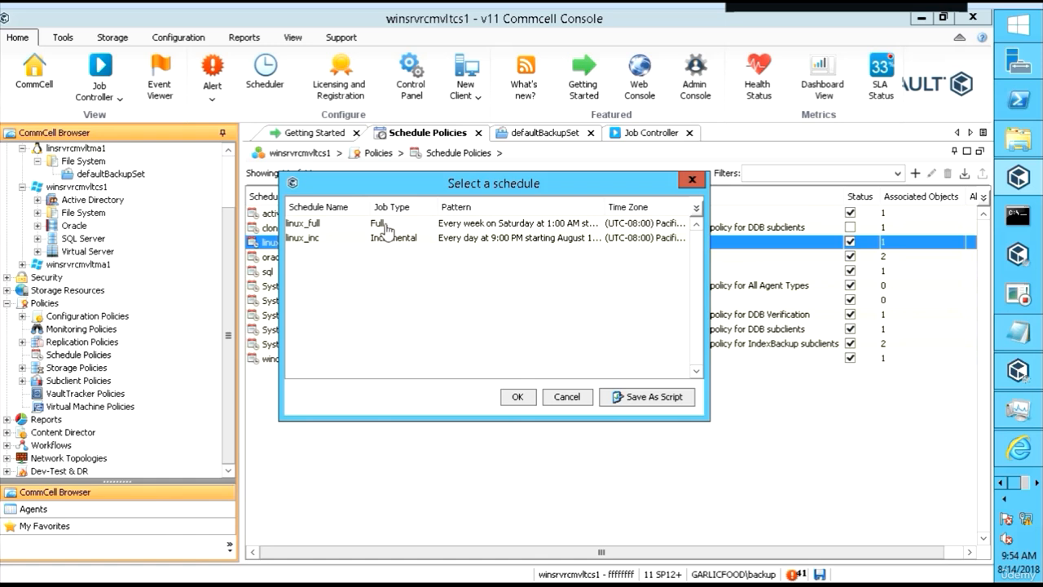
click(354, 229)
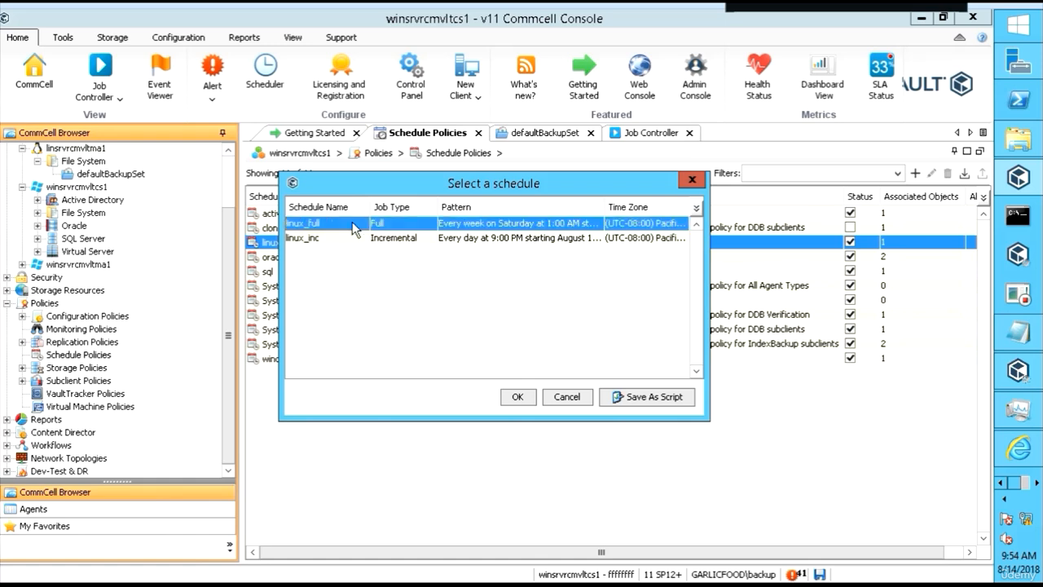
click(516, 396)
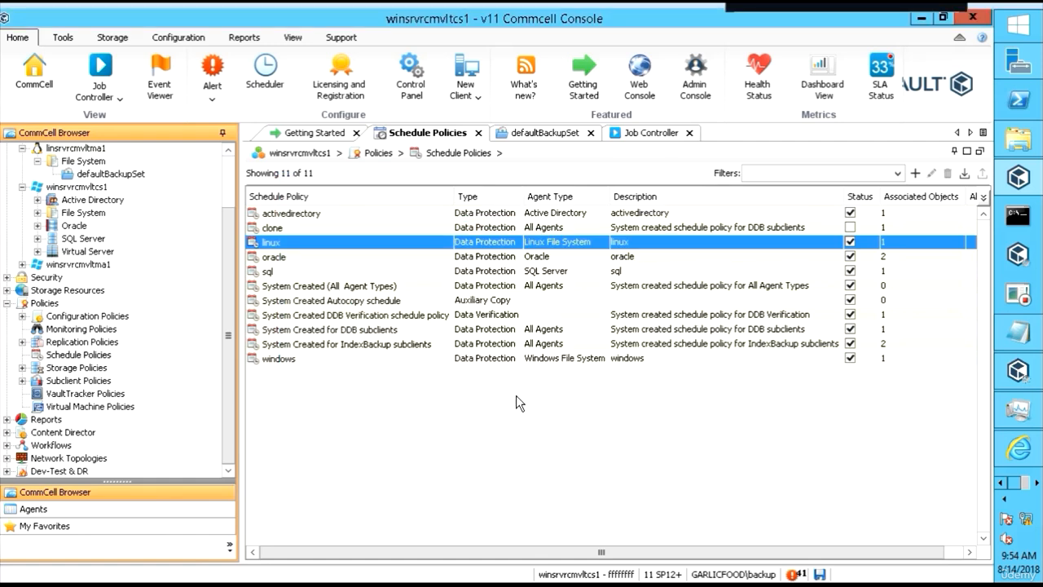
Open the running full backup job's details in the Job Controller and review its general information and progress
click(644, 134)
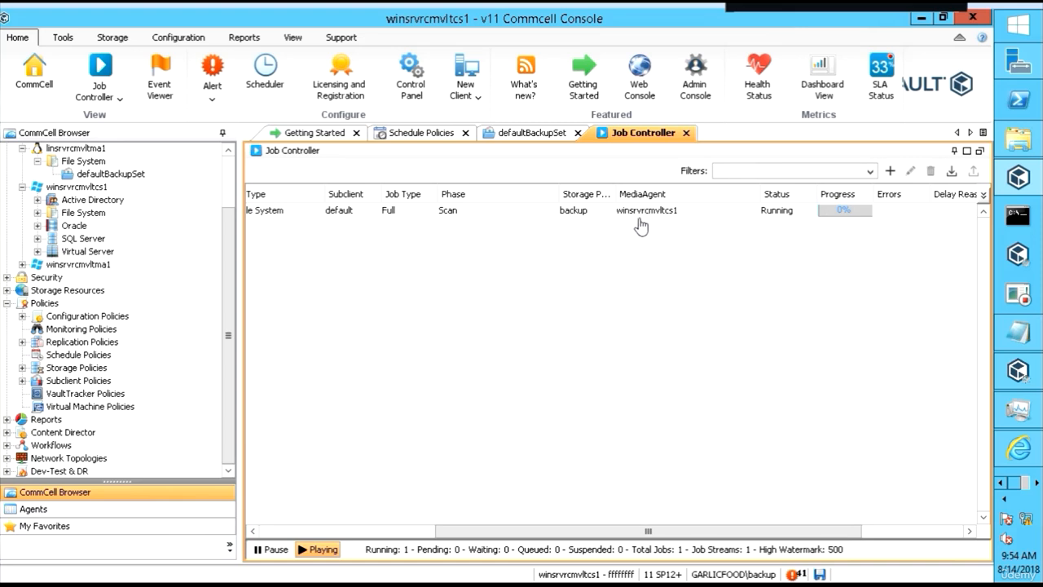
click(637, 212)
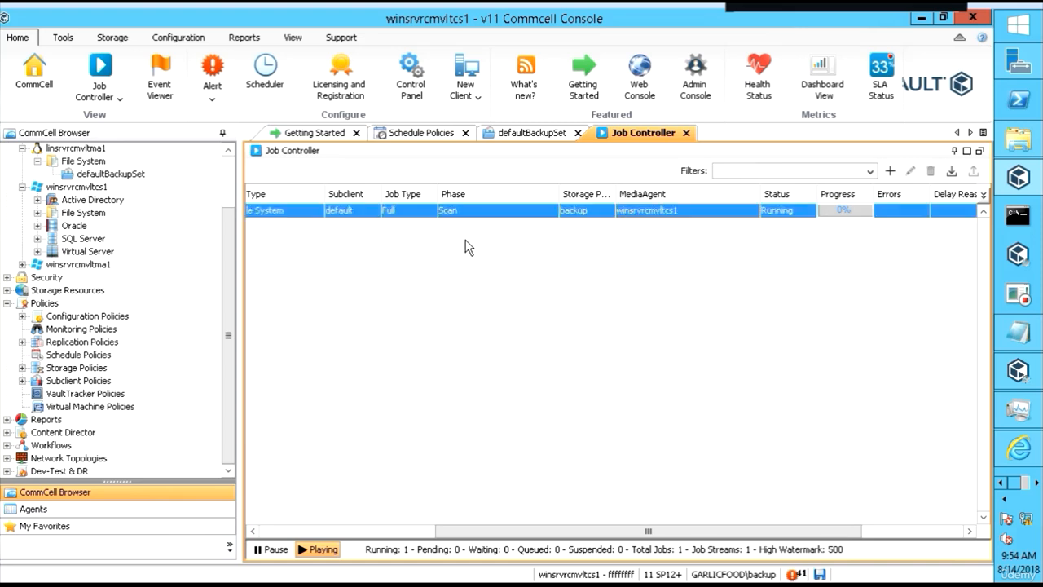
double_click(430, 208)
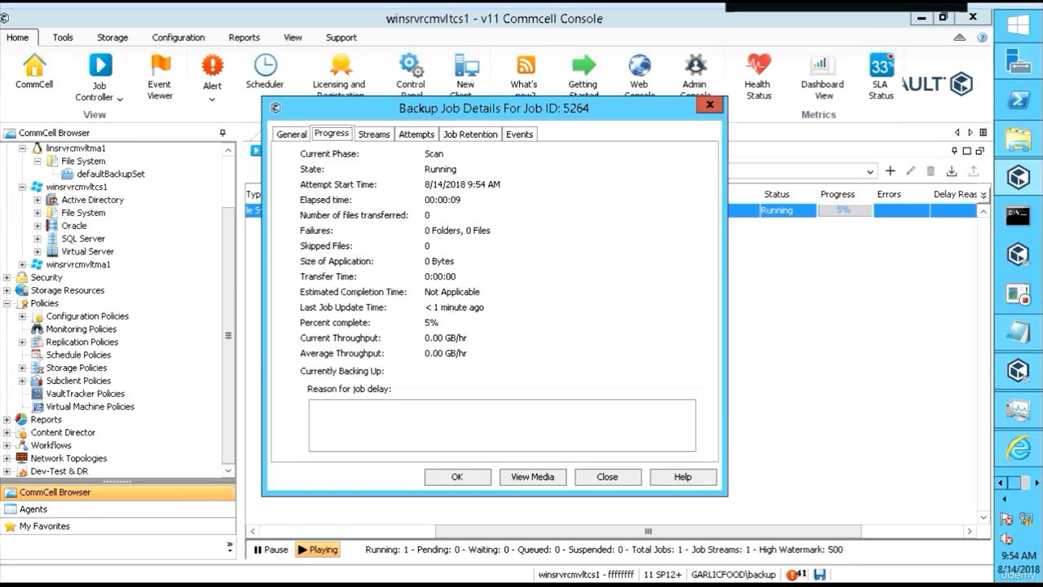
drag(285, 108, 133, 100)
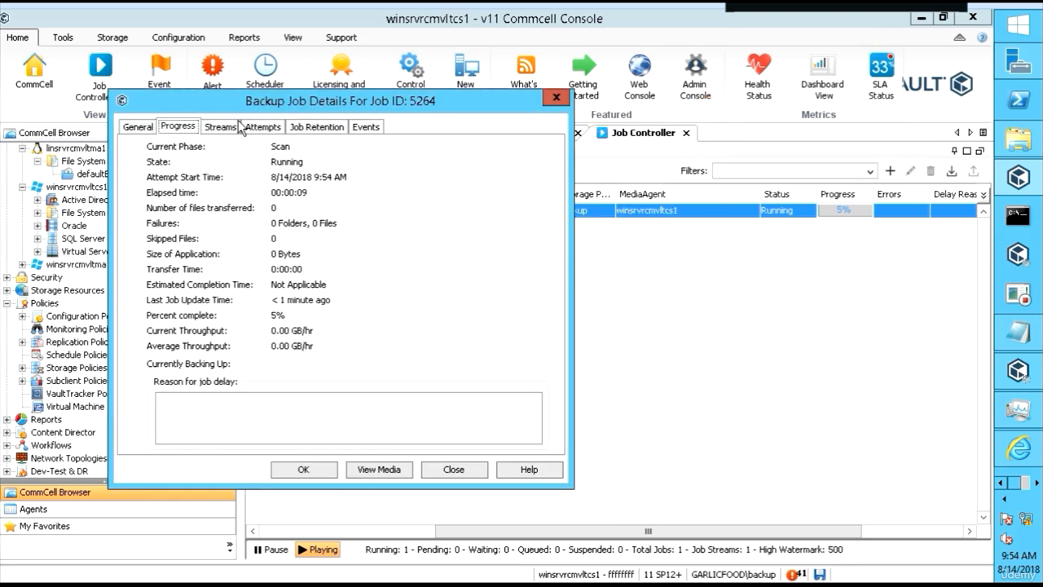
click(140, 128)
click(181, 128)
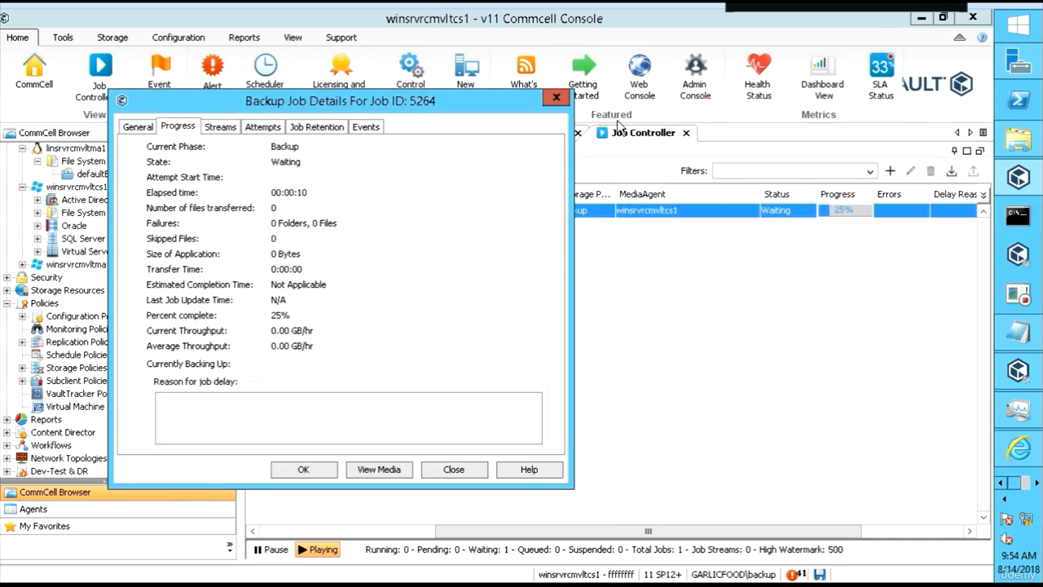
Switch to the Linux terminal and check the latest cvd.log entries for the full backup job
click(779, 5)
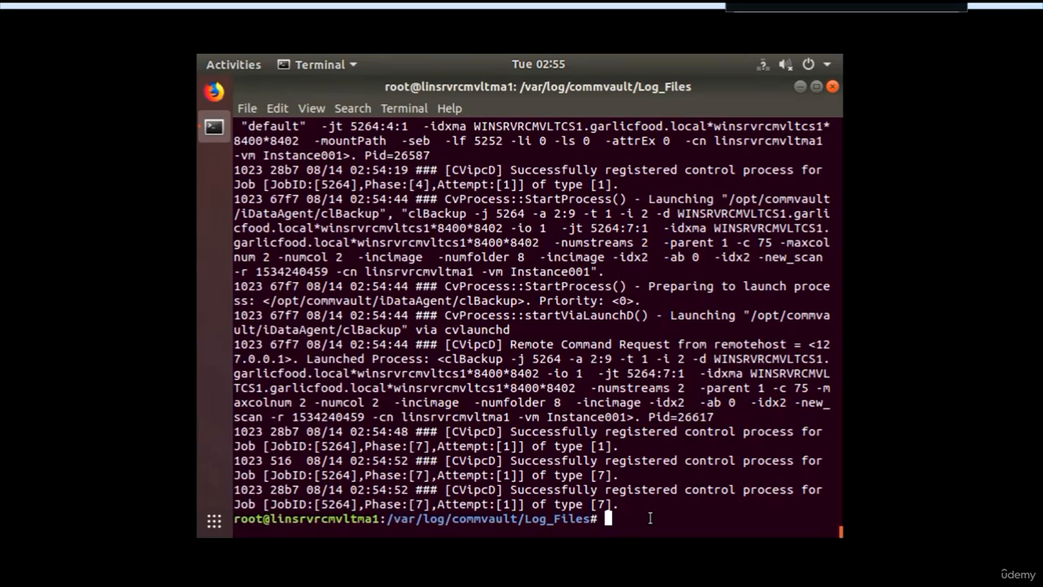
text(tail cvd.log)
key(ctrl+u)
text(tail cvd.log)
key(ctrl+u)
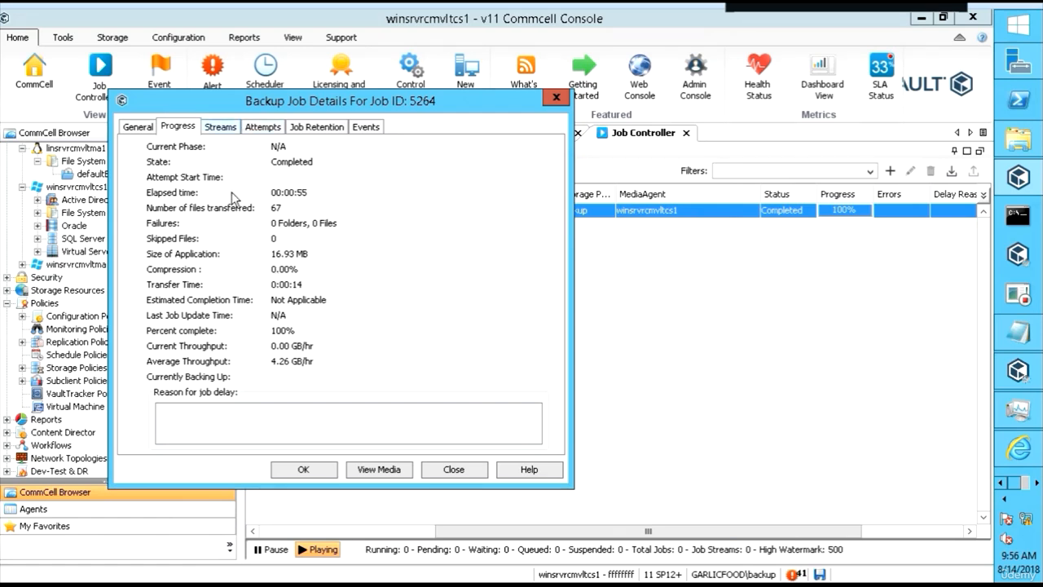
Return to the CommCell Console and review the full backup job's streams and phase attempts
click(232, 129)
click(264, 128)
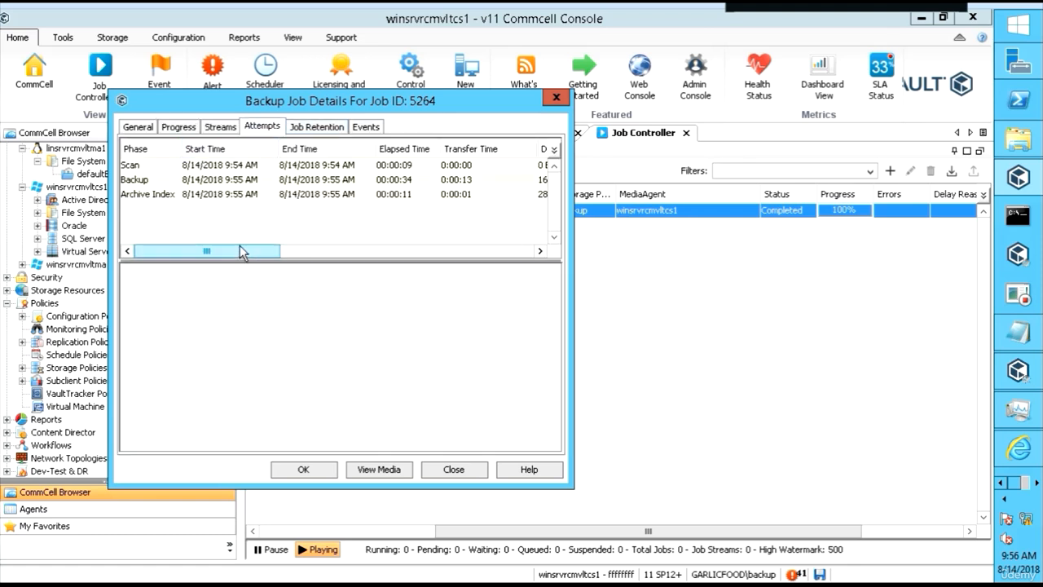
drag(242, 252, 212, 250)
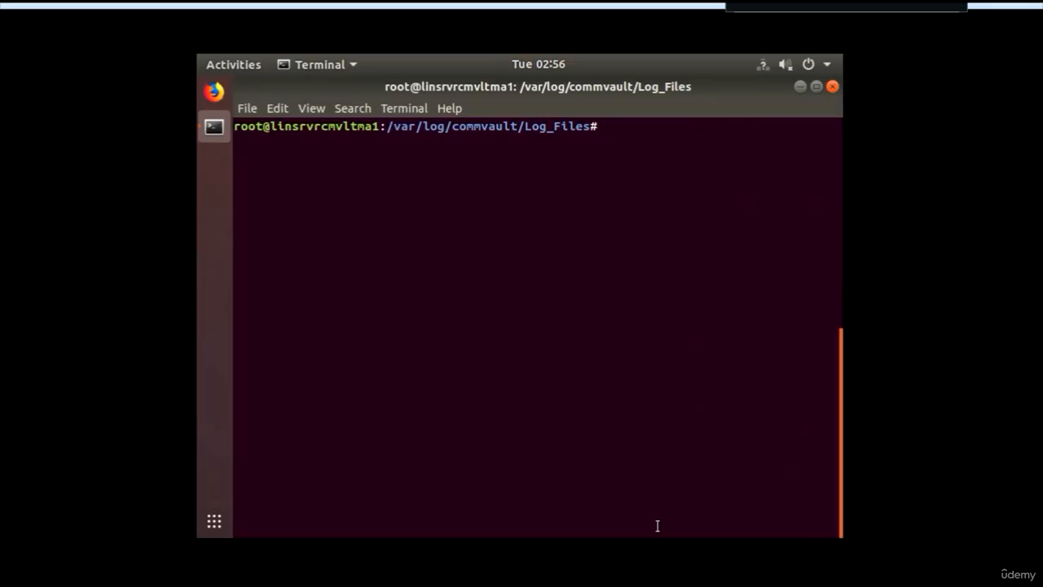
Switch to the Linux terminal and delete /backuprestore.log from the root directory
text(rm /)
text(backu)
key(Tab)
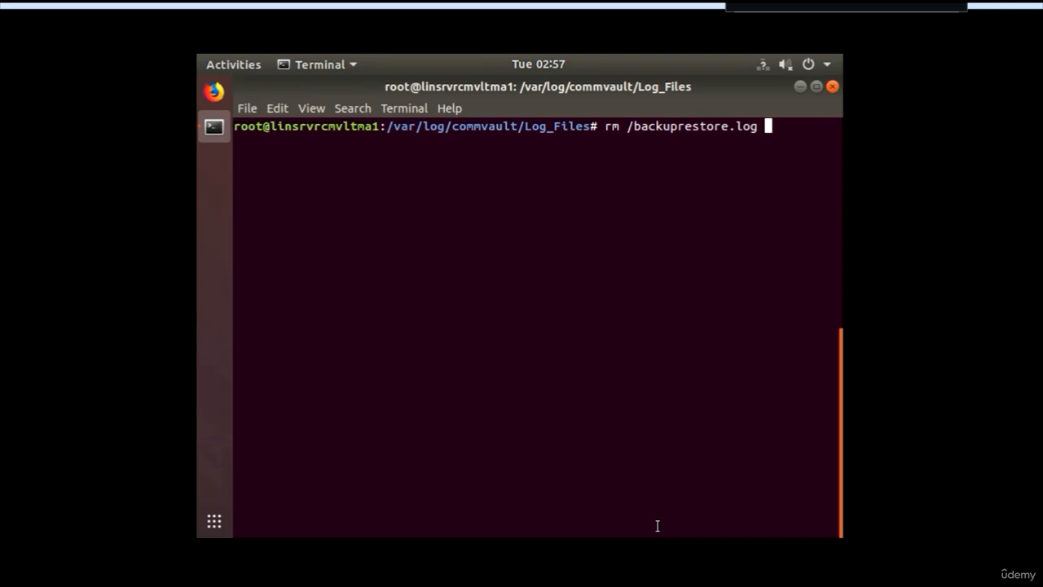
key(Return)
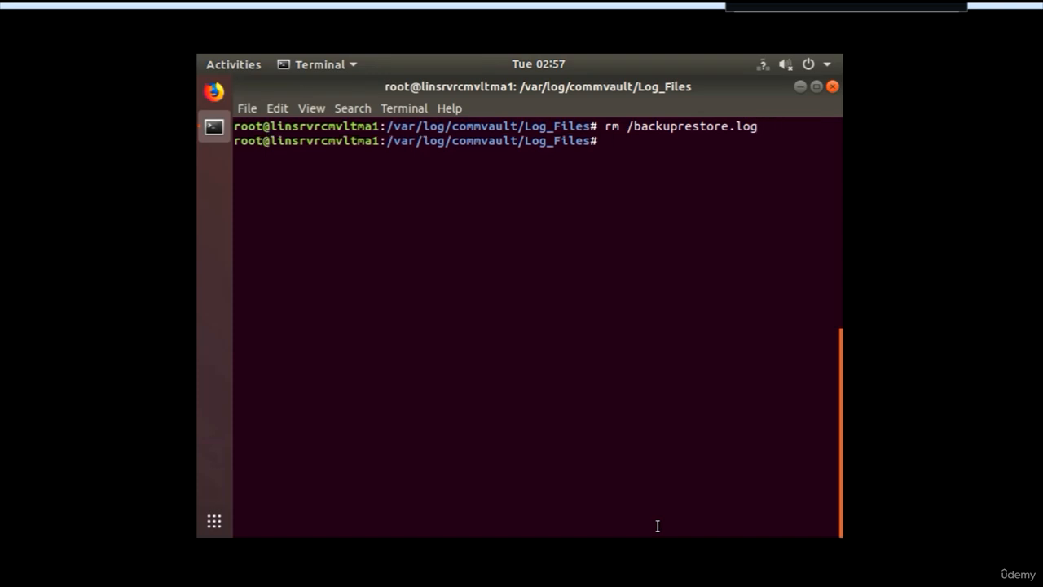
List the Log_Files directory in long format and check whether backuprestore.log is among its files
text(ll)
key(Return)
scroll(644, 418, up, 9)
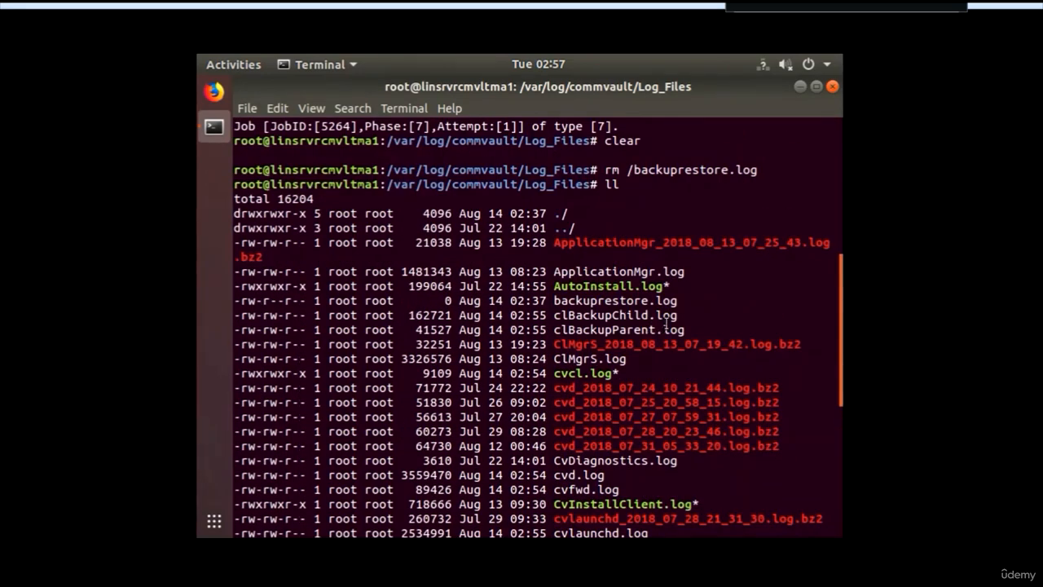
scroll(671, 324, down, 3)
scroll(671, 325, down, 5)
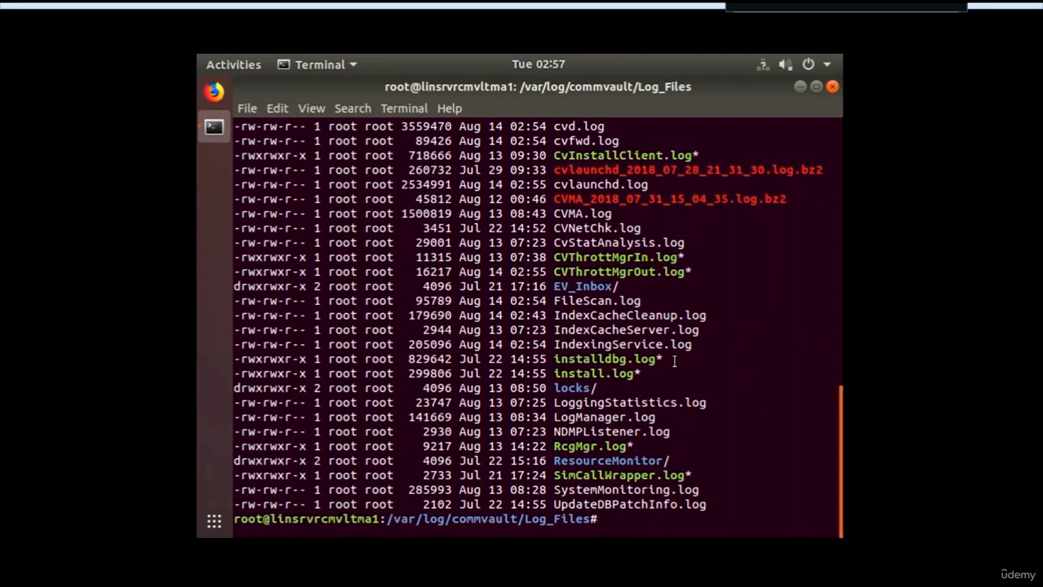
key(Return)
key(Return)
key(Return)
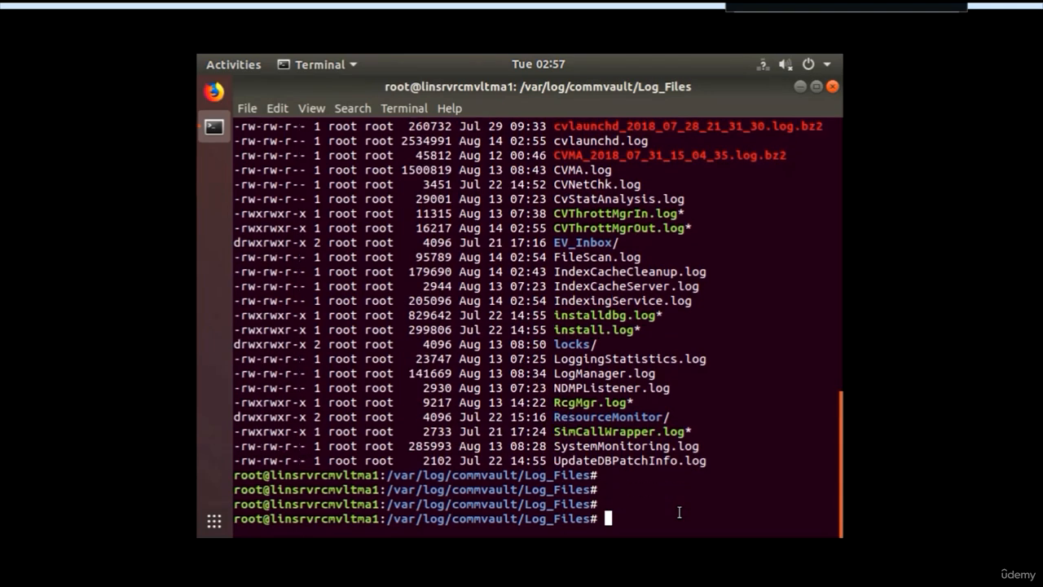
Delete backuprestore.log from the current Log_Files directory, using the earlier rm command without the leading slash
text(rm /backuprestore.log)
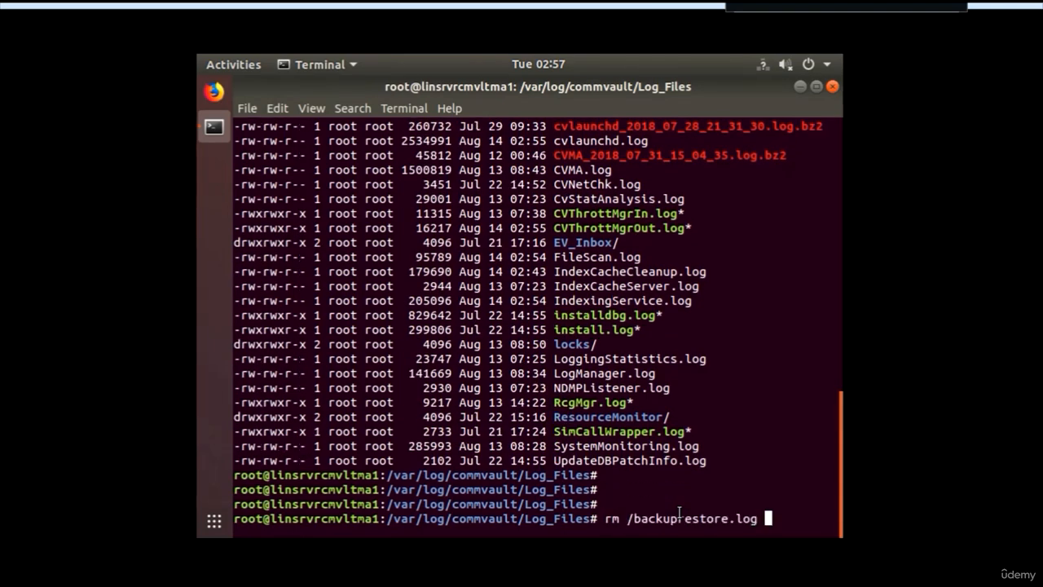
key(Left)
key(Left)
key(Left)
key(Left)
key(Left)
key(Left)
key(Left)
key(Left)
key(Left)
key(Left)
key(Left)
key(Left)
key(Left)
key(Left)
key(Left)
key(Left)
key(Left)
key(Left)
key(Left)
key(Left)
key(Right)
key(BackSpace)
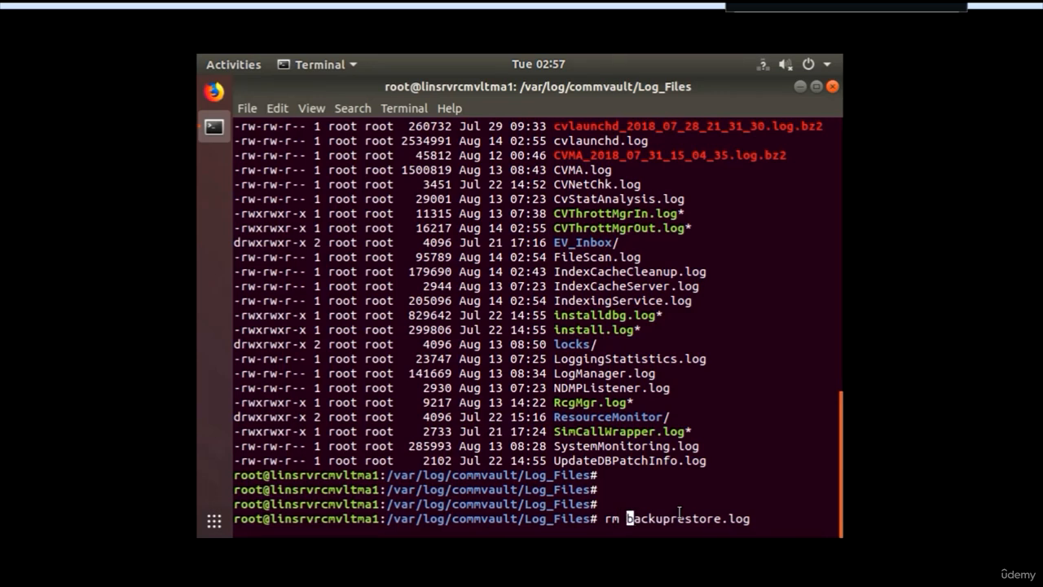
key(Return)
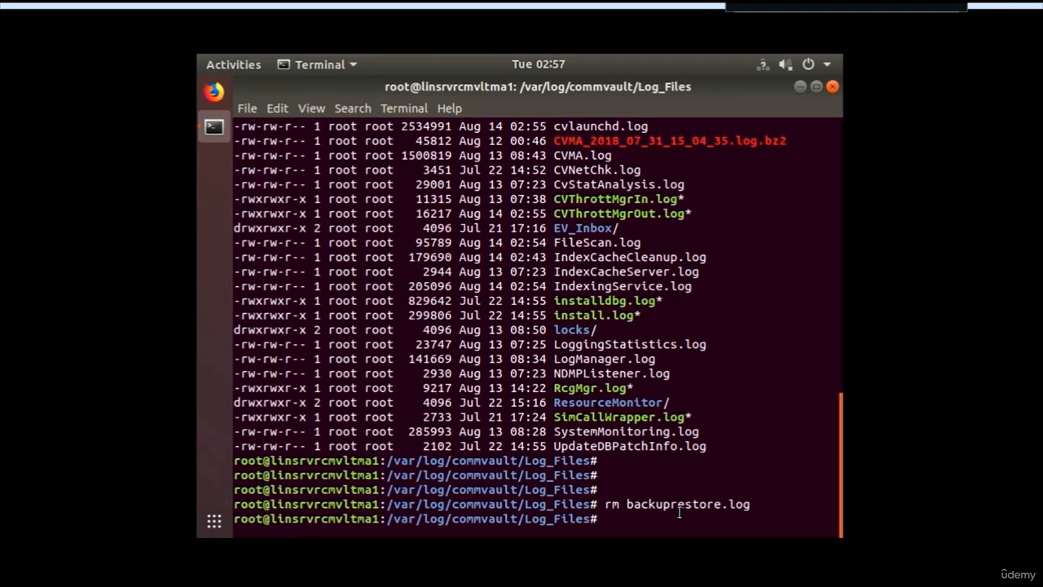
List the Log_Files directory again and check its contents for backuprestore.log
text(ll)
key(Return)
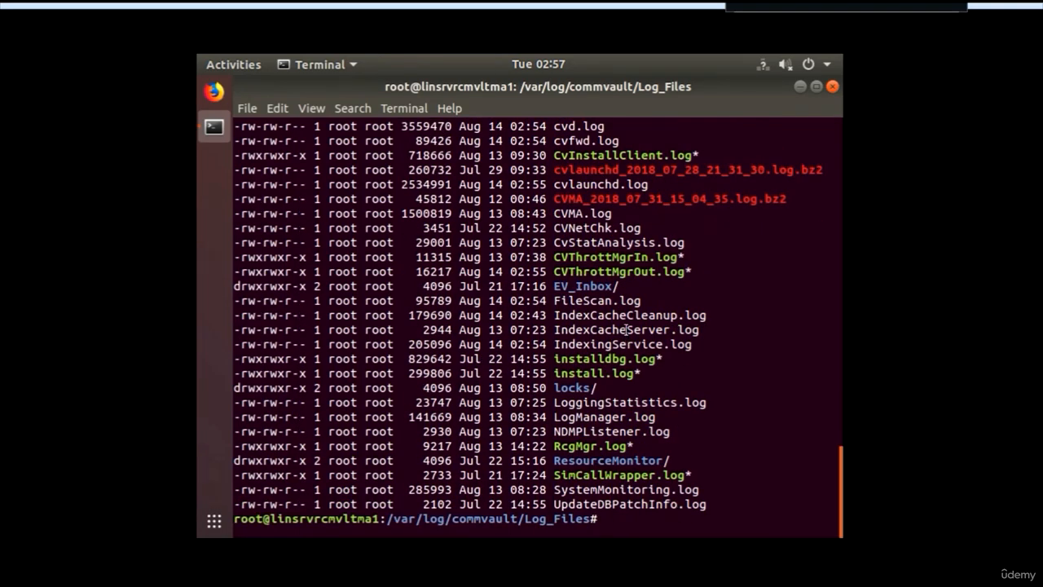
scroll(626, 329, up, 3)
scroll(625, 307, up, 2)
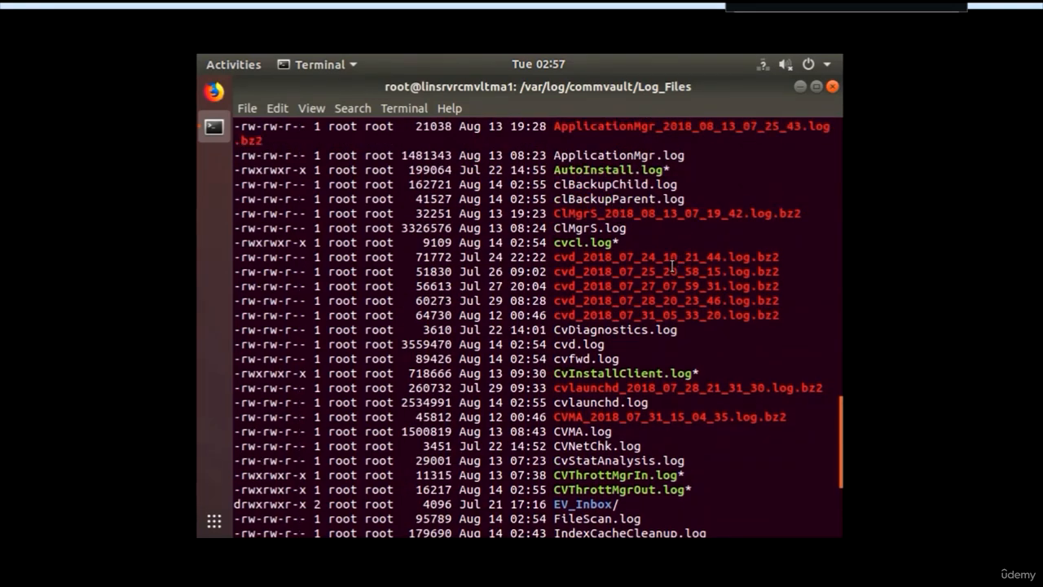
Switch to the CommCell Console and open the content settings of the default subclient in linsrvrcmvltma1's defaultBackupSet
click(782, 8)
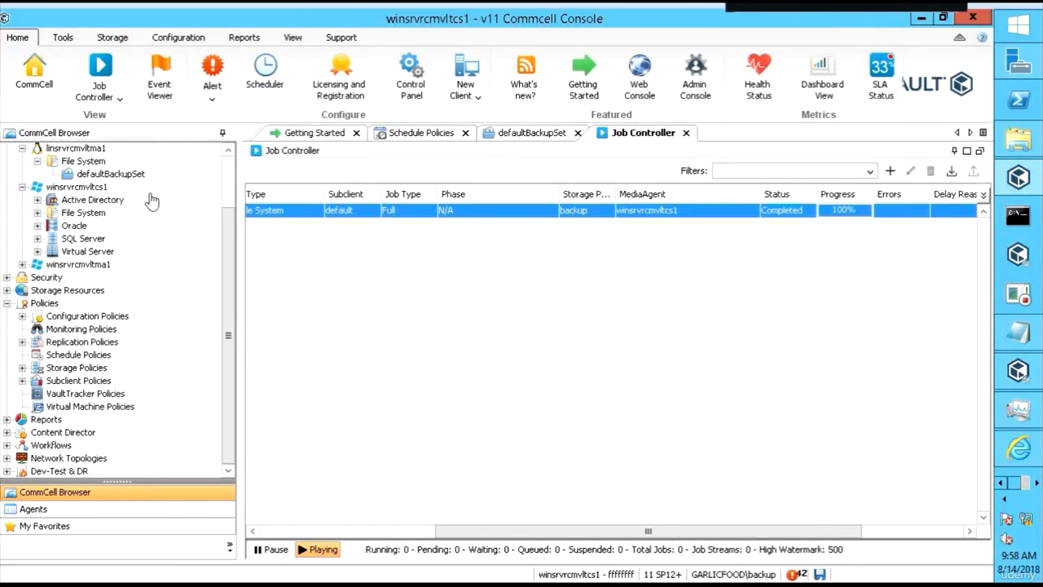
click(106, 175)
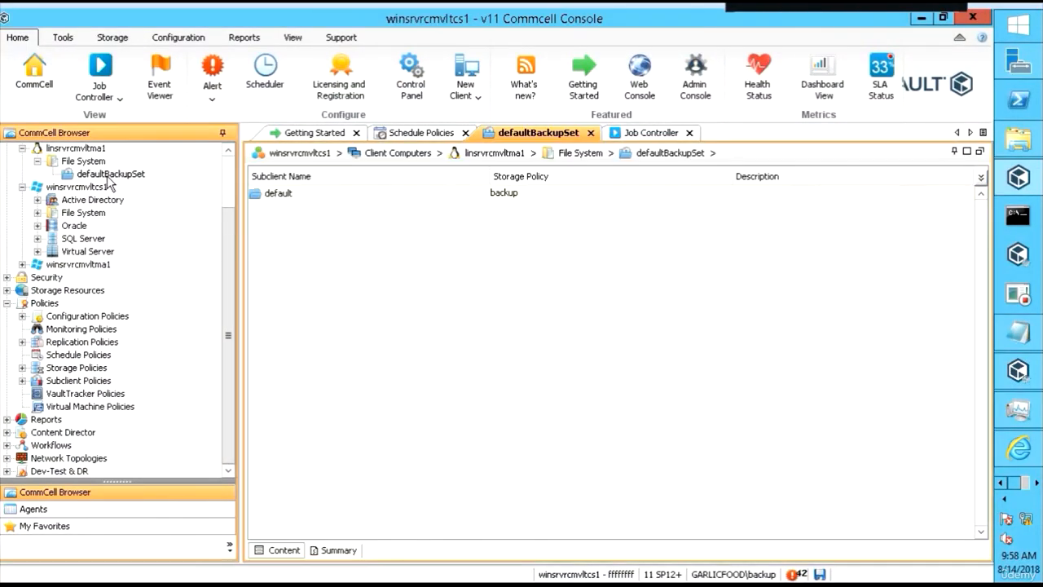
right_click(289, 202)
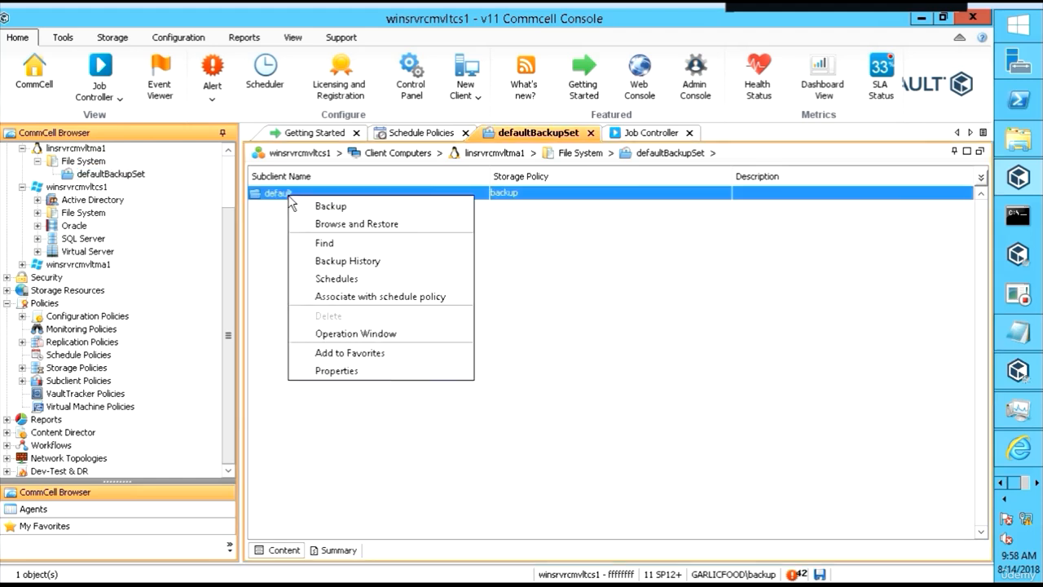
click(353, 372)
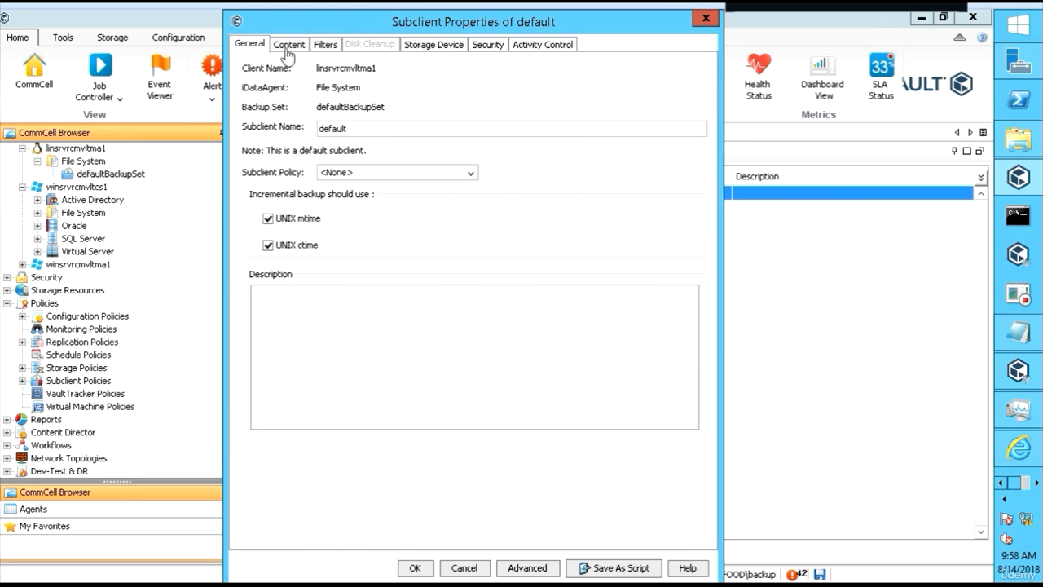
click(288, 47)
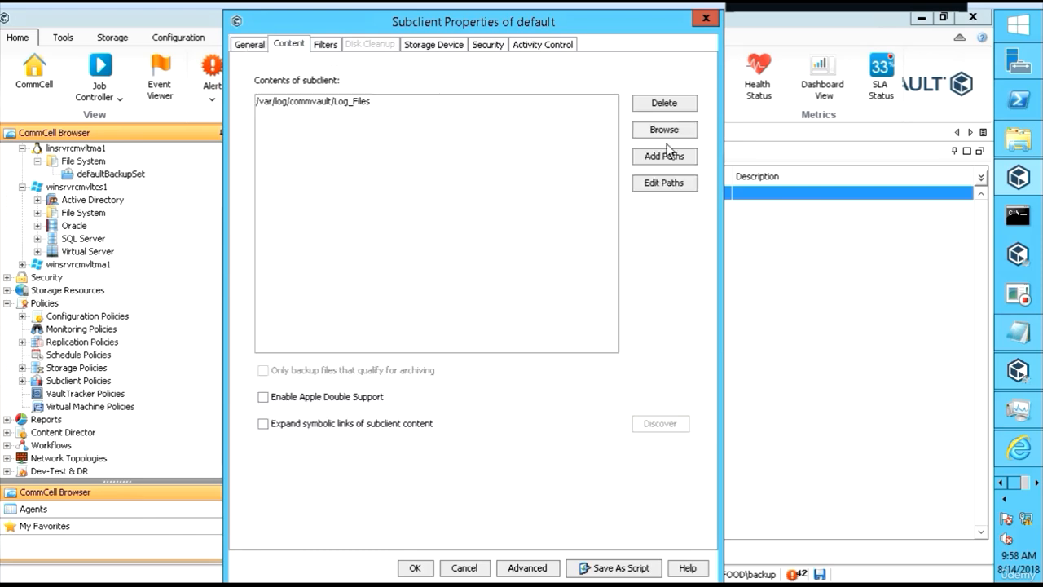
Browse the client's live files in /var/log/commvault/Log_Files for backuprestore.log, and close the subclient properties without adding content
click(664, 130)
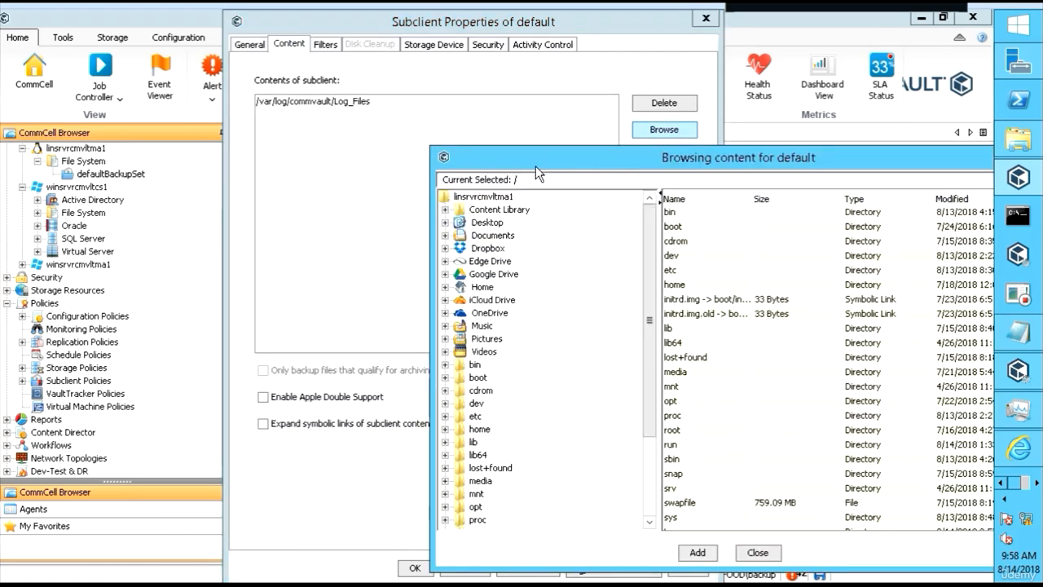
drag(532, 168, 294, 83)
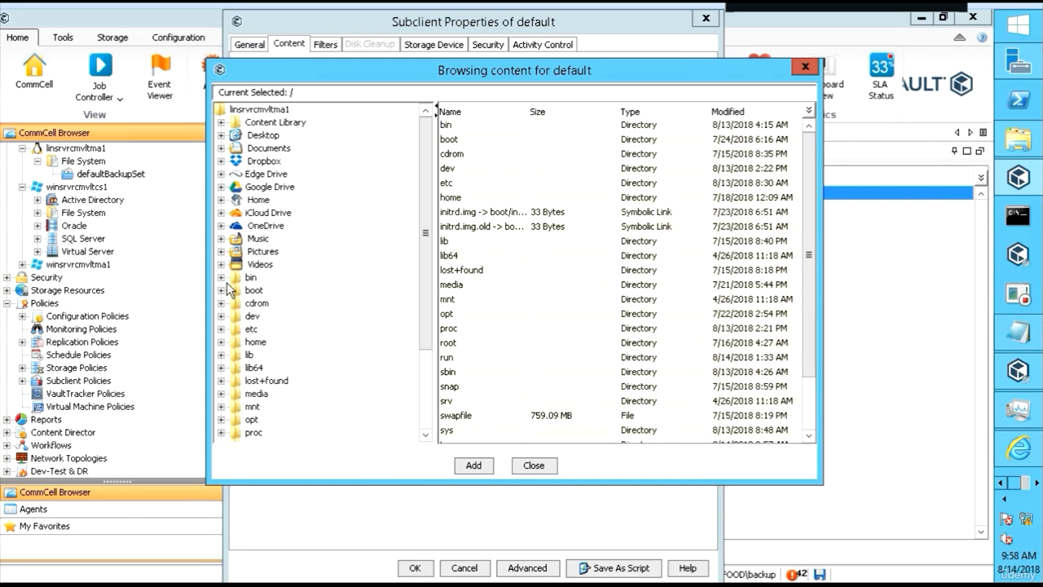
scroll(277, 359, down, 3)
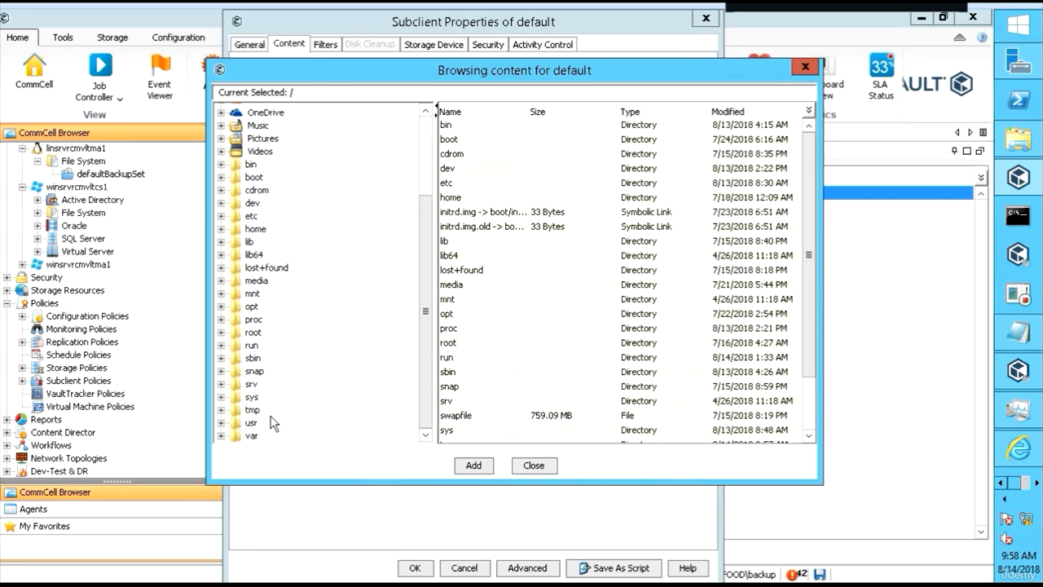
click(221, 436)
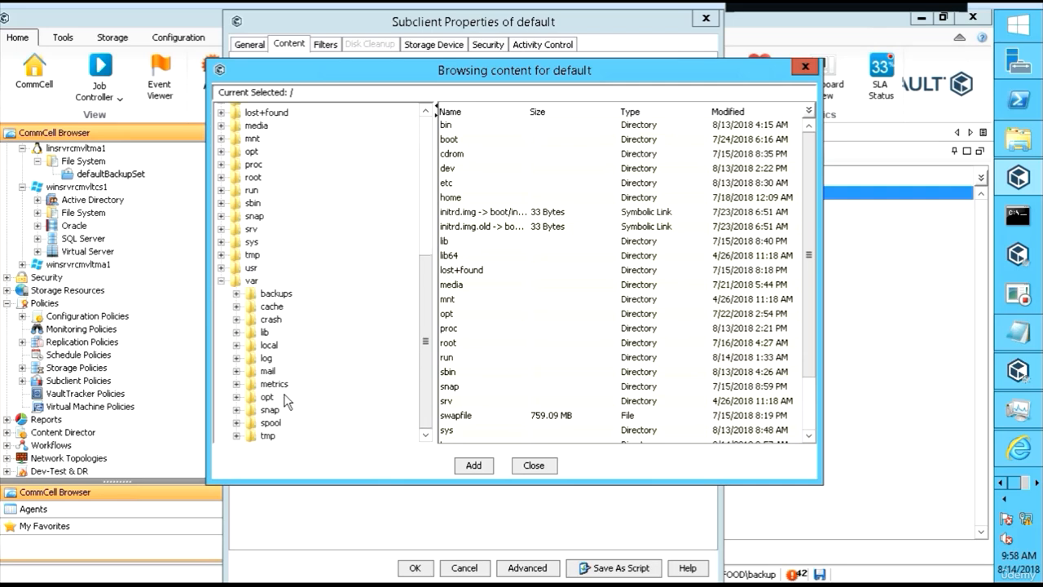
click(237, 358)
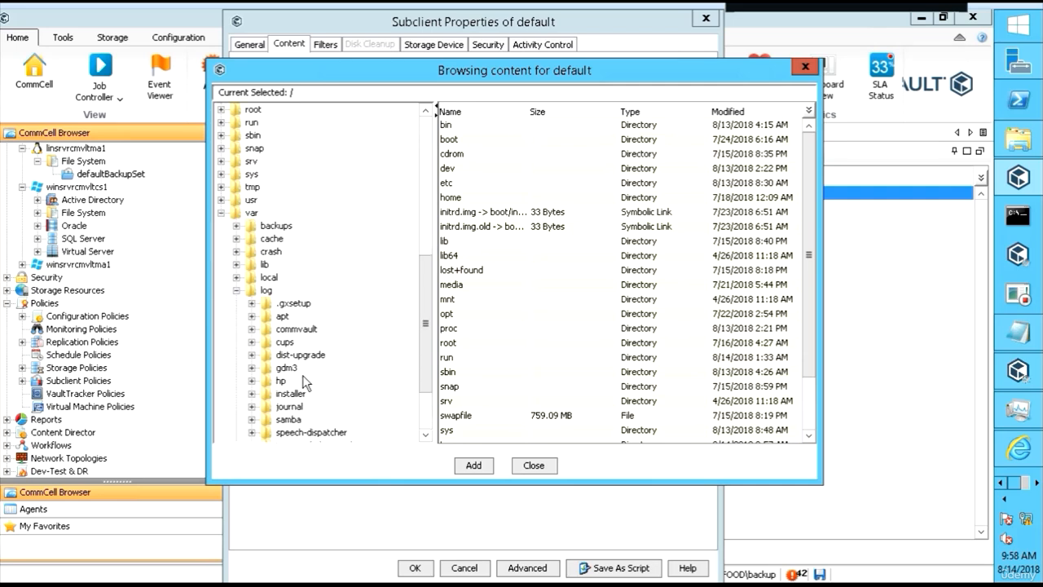
click(293, 292)
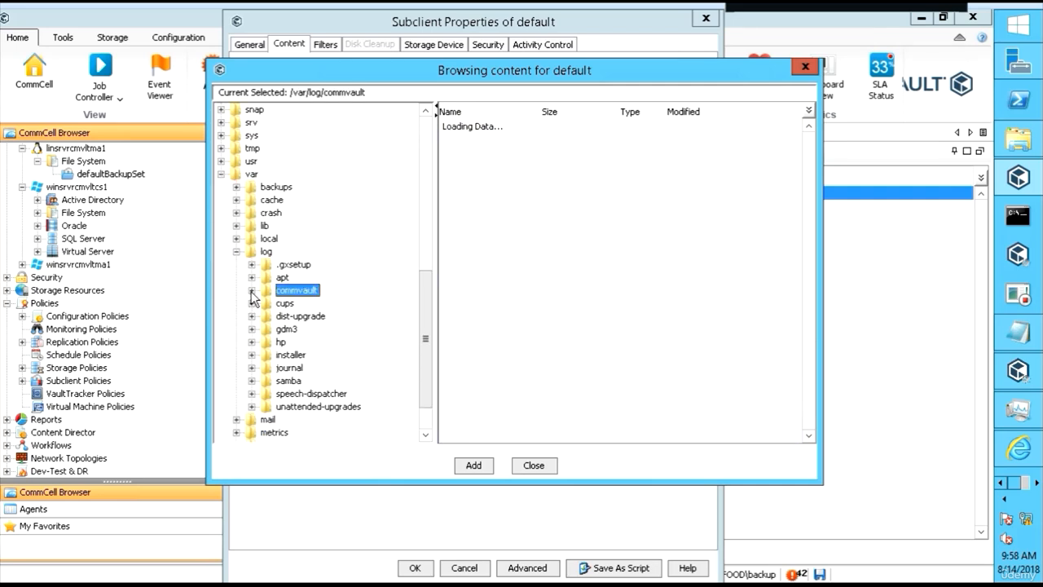
click(252, 291)
click(306, 303)
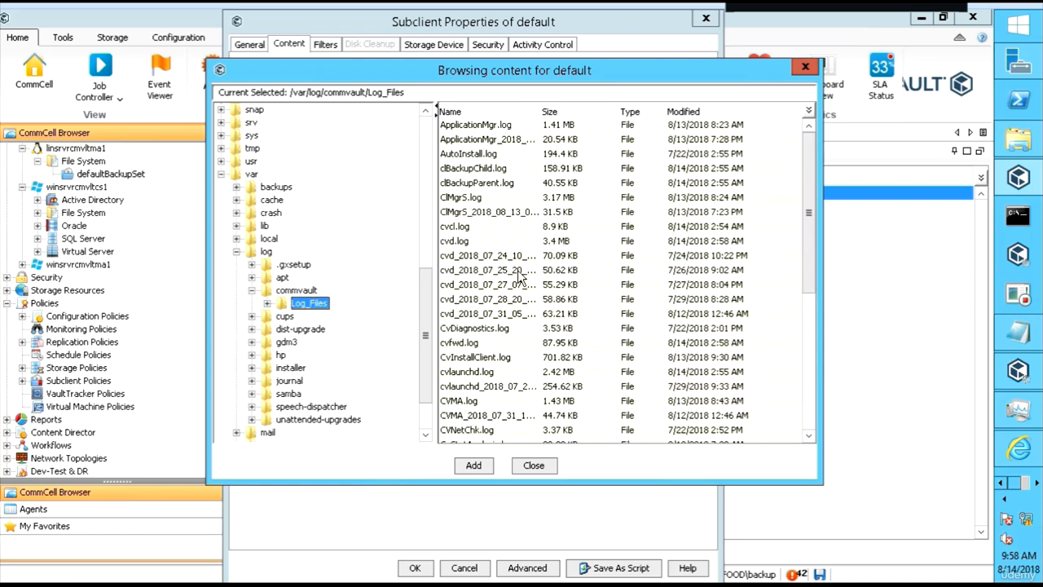
click(477, 154)
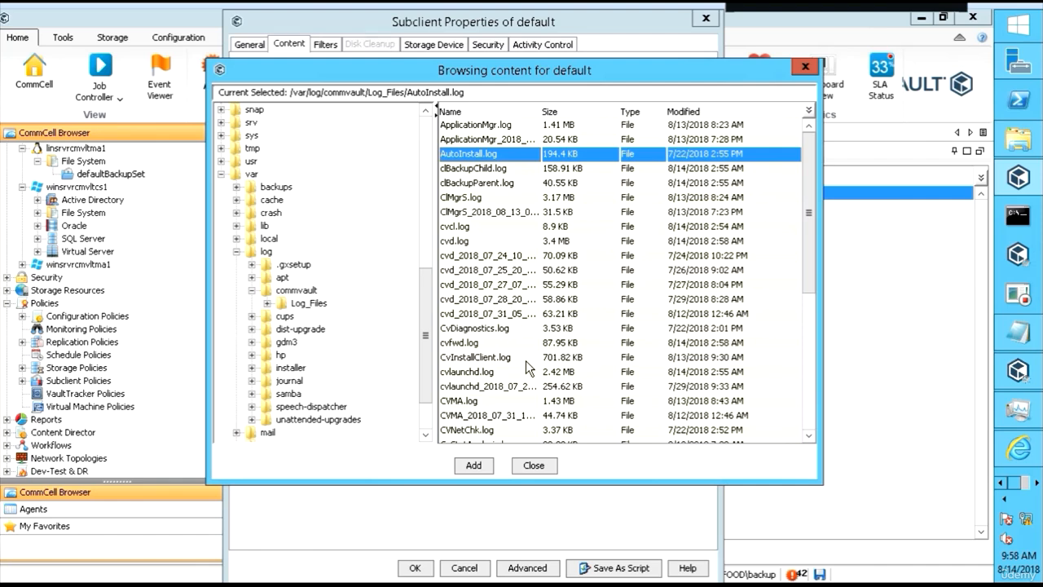
click(534, 466)
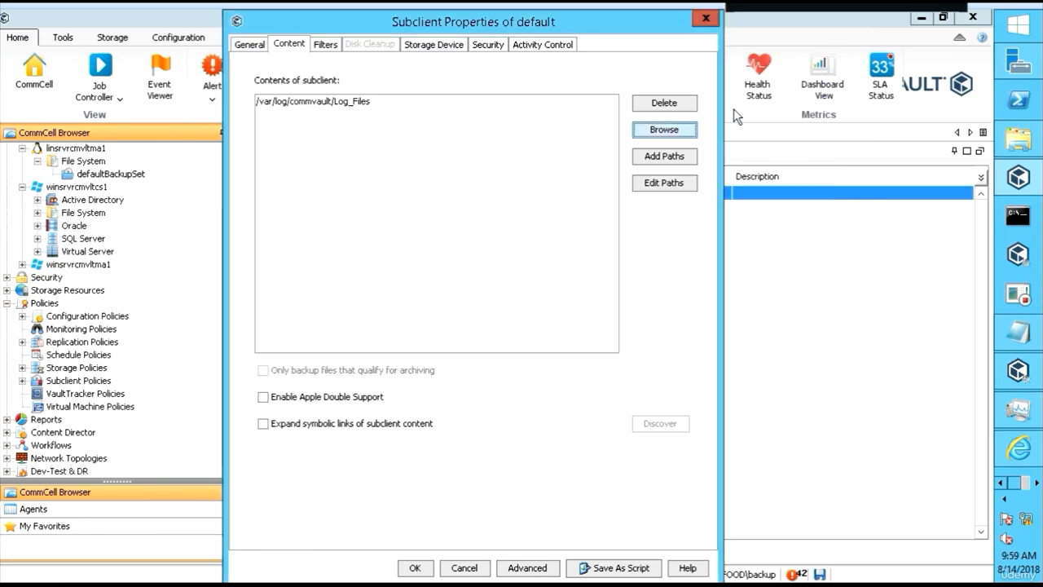
click(703, 23)
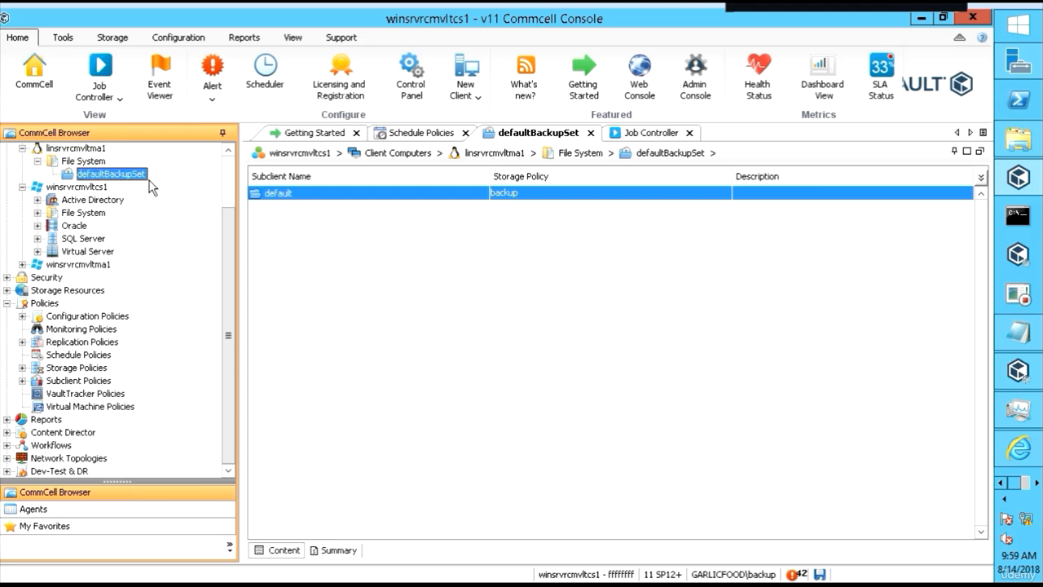
Open Browse and Restore for the default subclient and view the content of its latest backup
right_click(298, 201)
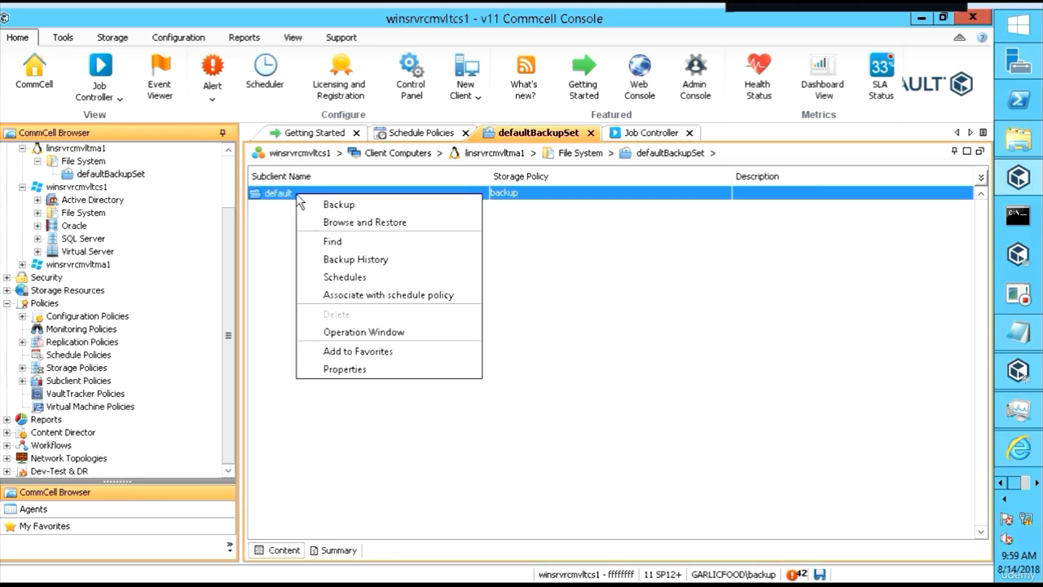
click(344, 223)
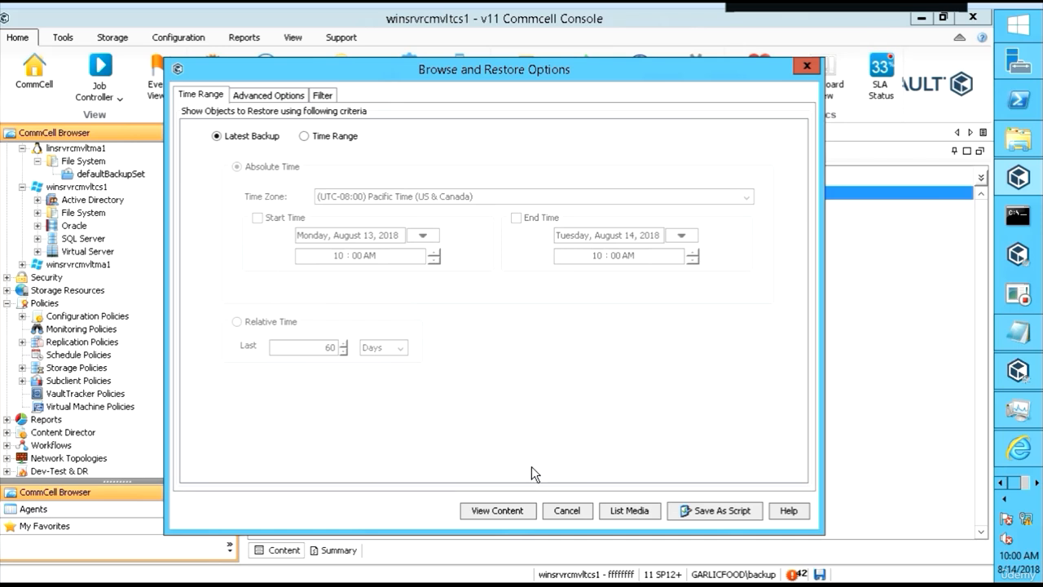
click(497, 510)
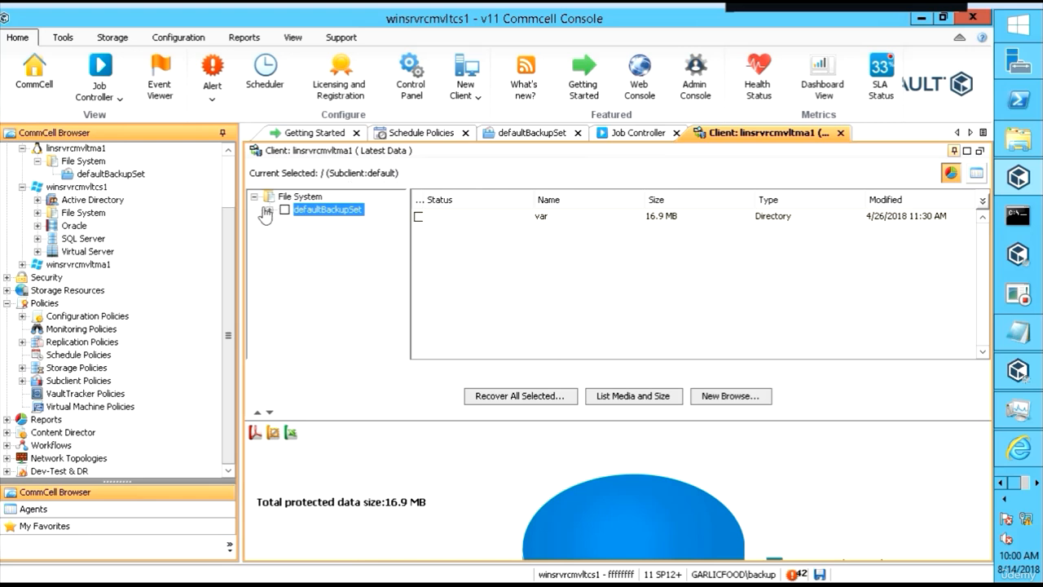
Browse the backed-up data of defaultBackupSet down to the /var/log/commvault/Log_Files folder
click(270, 210)
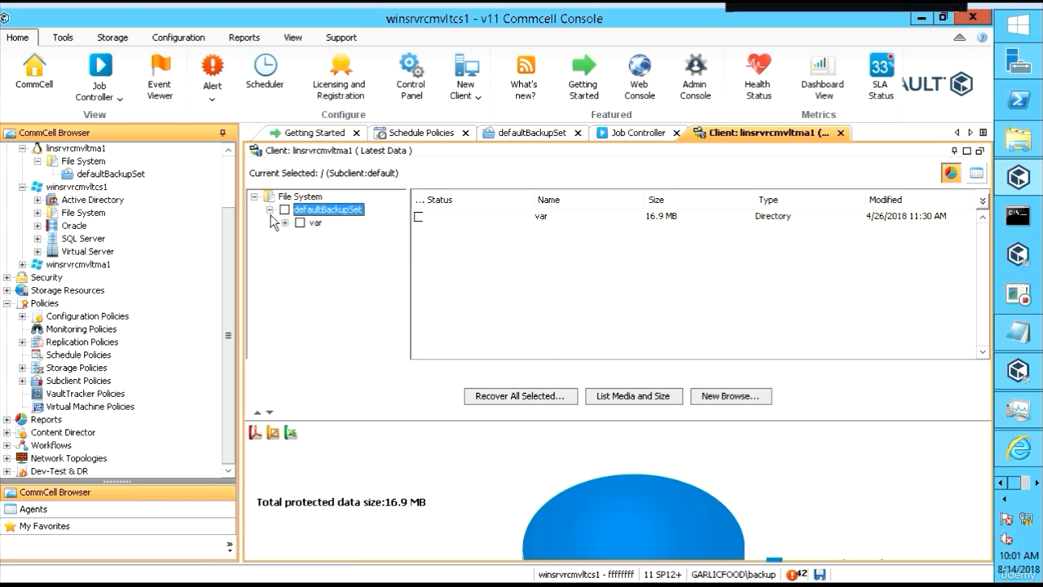
click(285, 223)
click(316, 223)
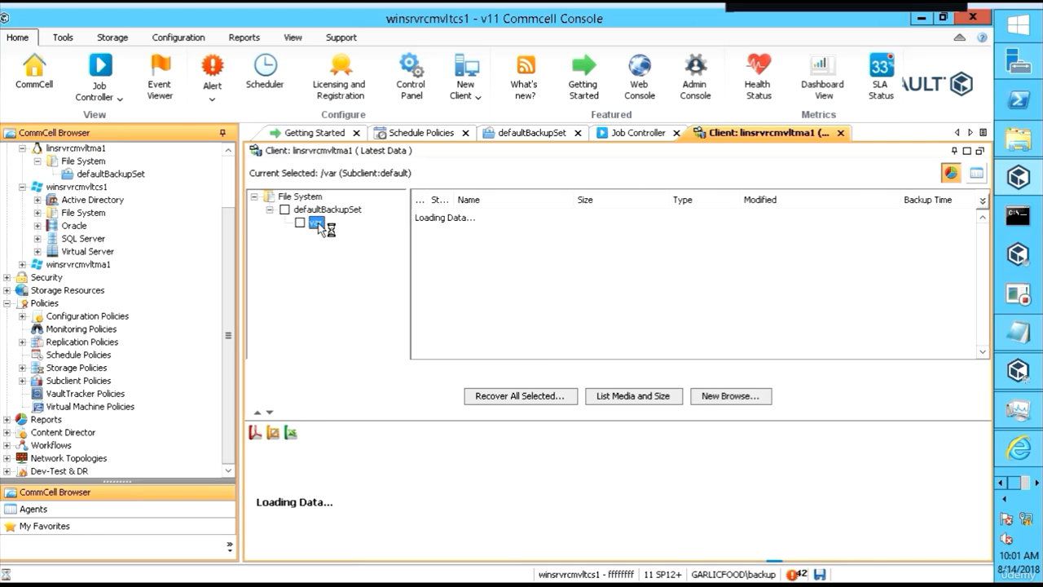
click(333, 237)
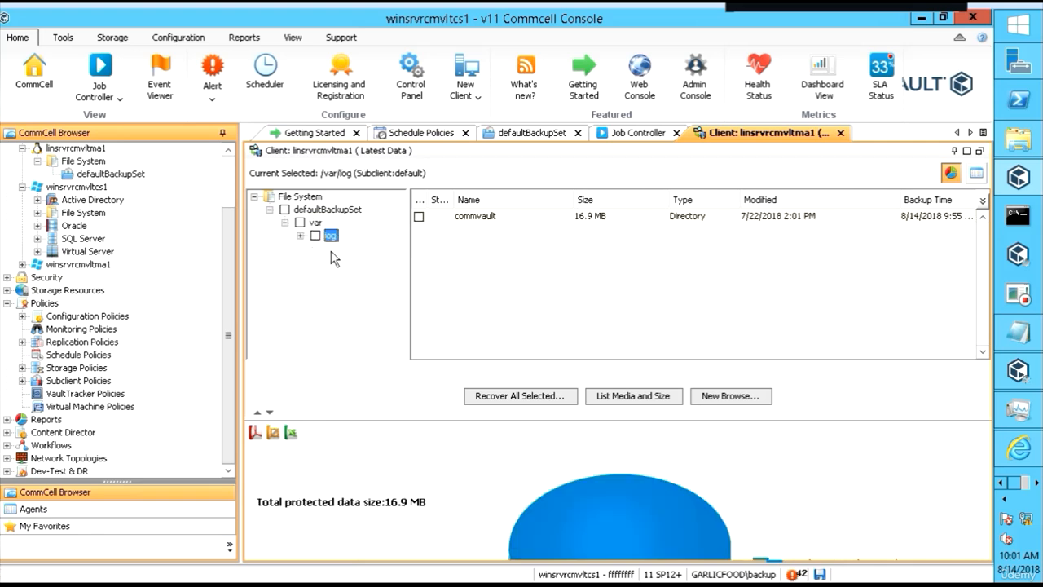
click(301, 235)
click(346, 248)
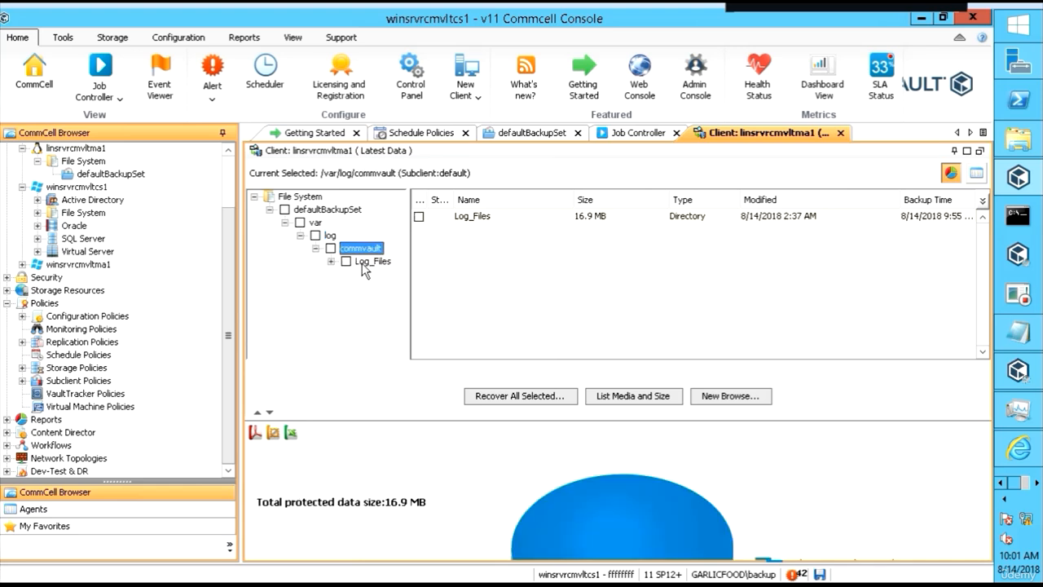
click(364, 263)
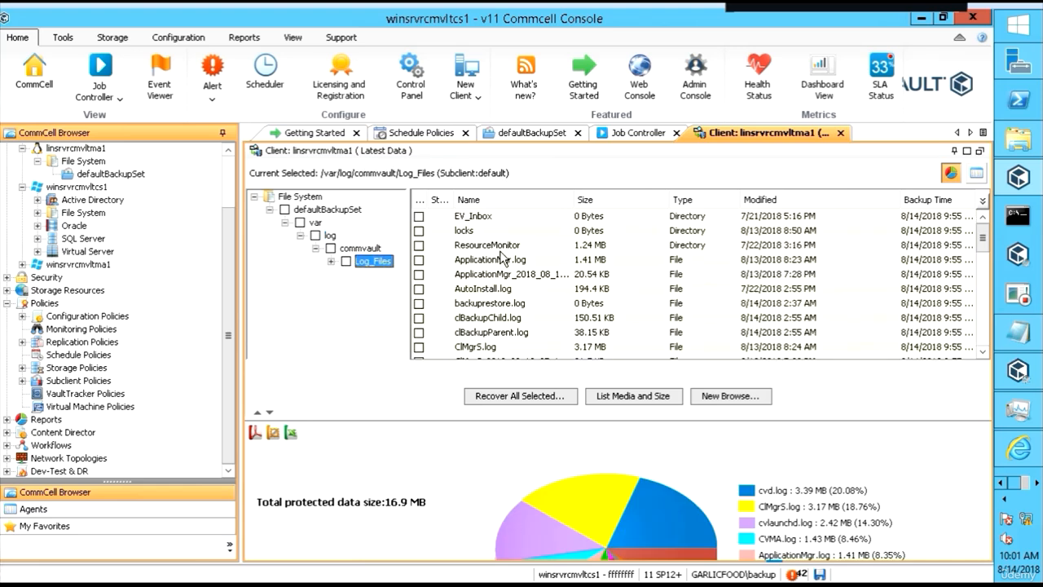
Mark backuprestore.log in the backed-up Log_Files folder and open the restore options for recovering it
click(518, 304)
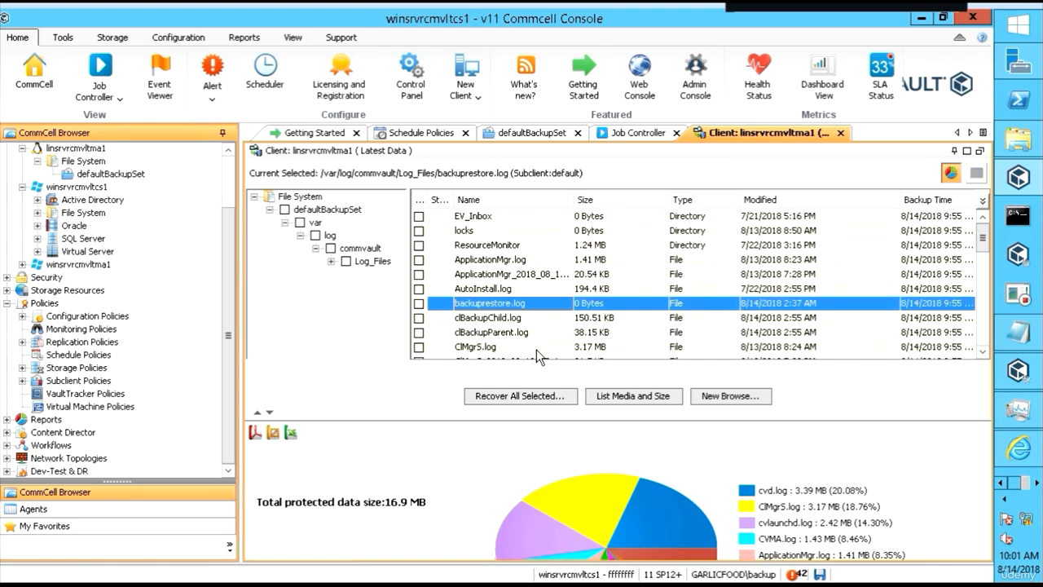
click(418, 304)
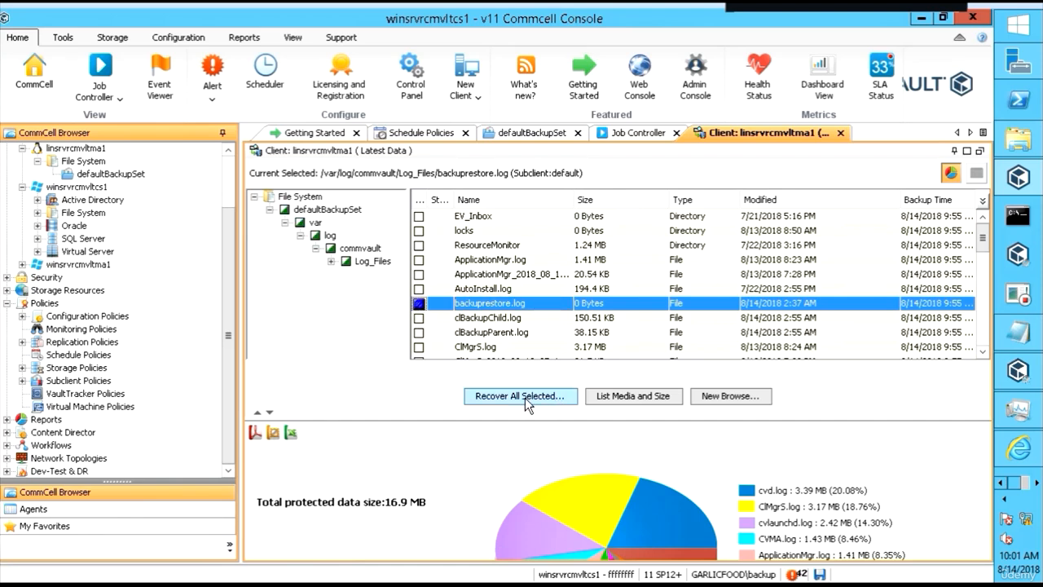
click(525, 397)
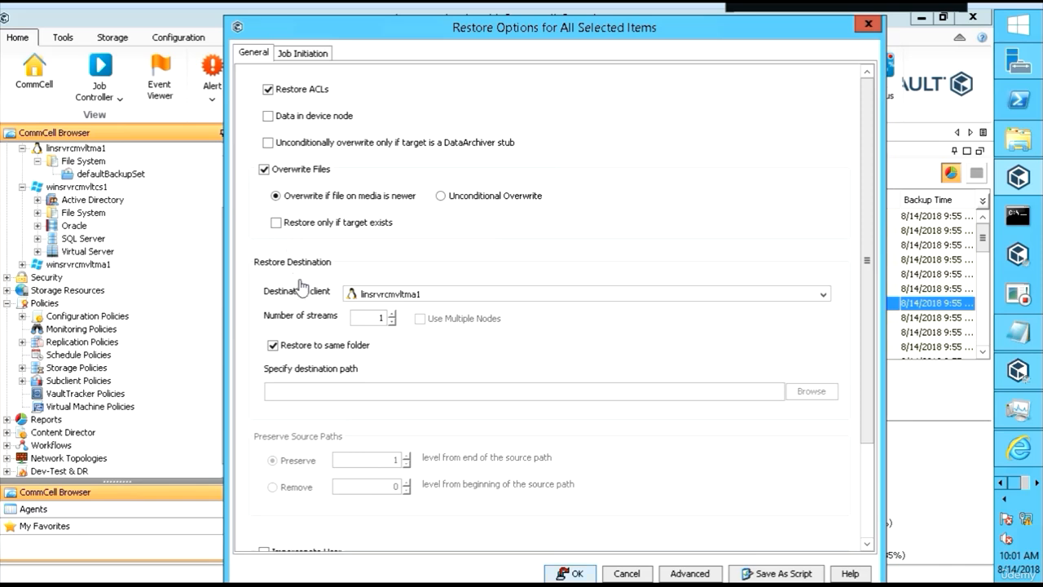
Keep linsrvrcmvltma1 as destination client, turn off restoring to the same folder, and choose /var/log/commvault as the destination path
click(824, 295)
click(815, 269)
click(273, 345)
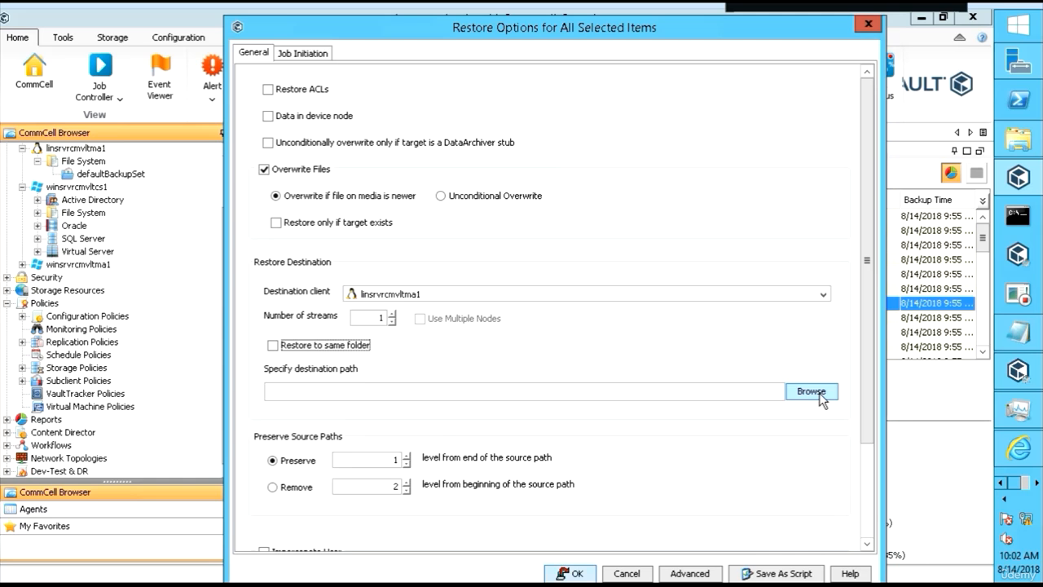
click(815, 392)
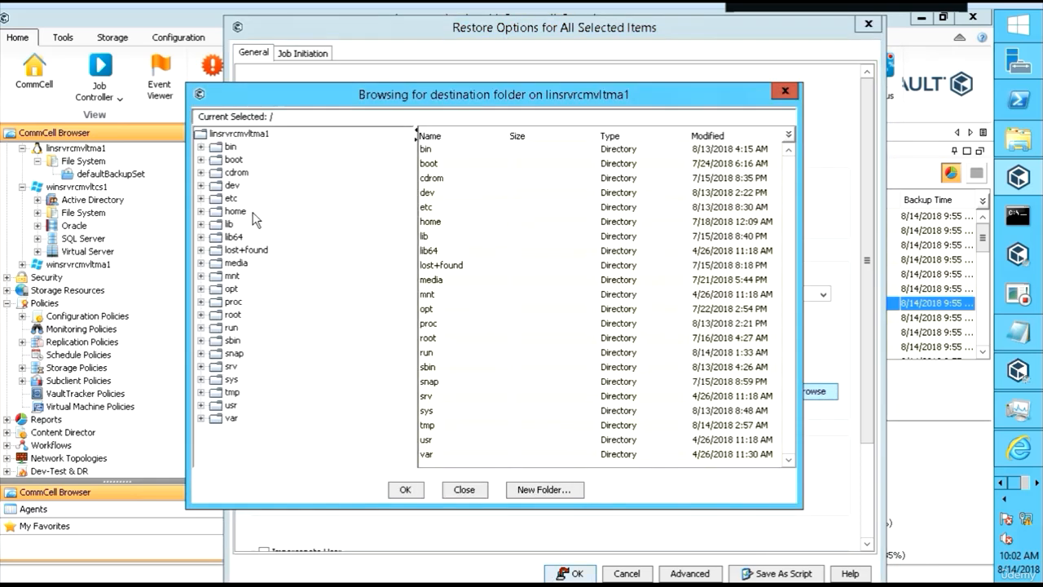
click(201, 289)
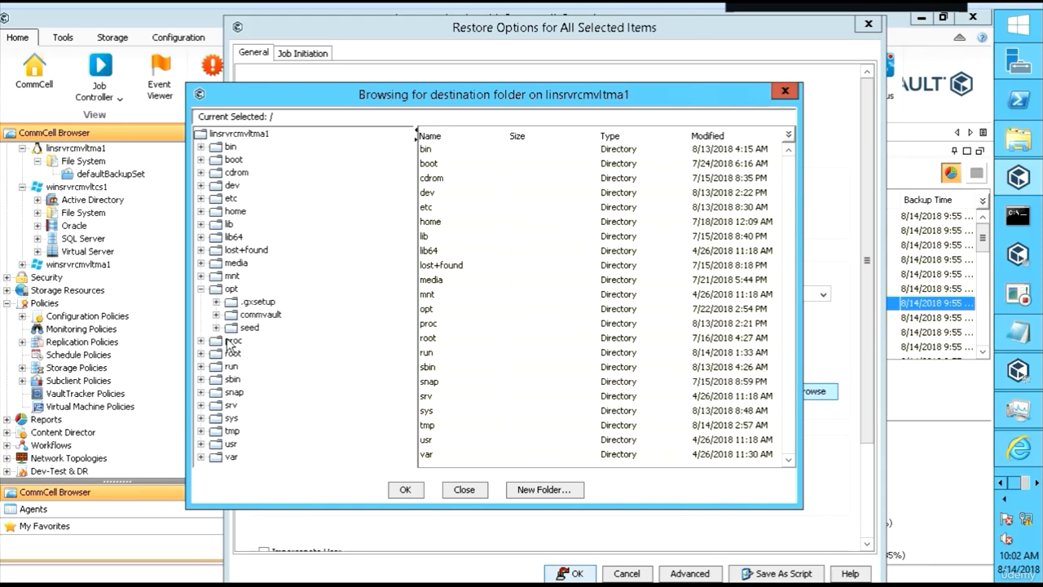
click(201, 289)
click(200, 417)
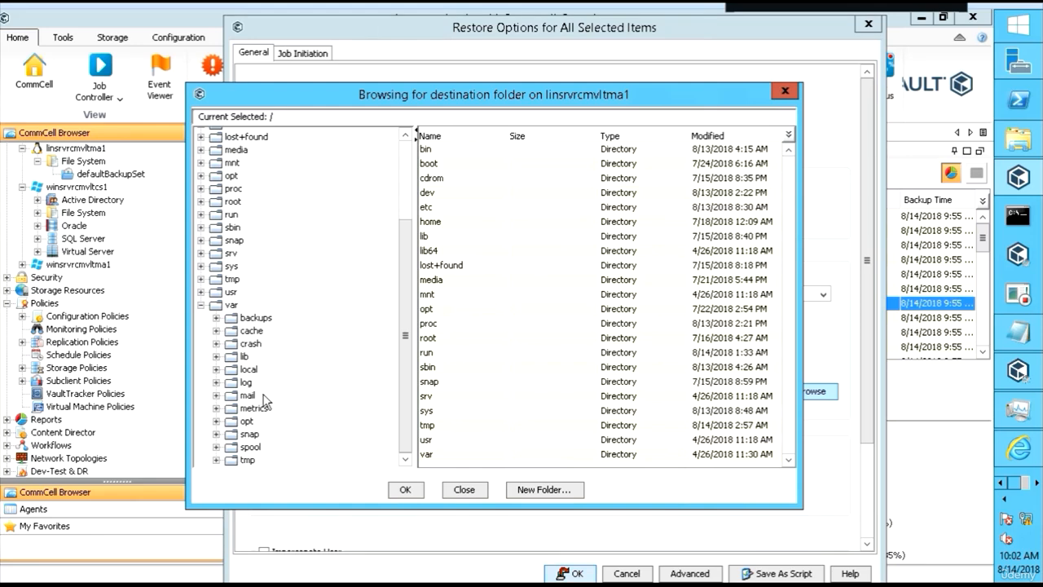
click(216, 383)
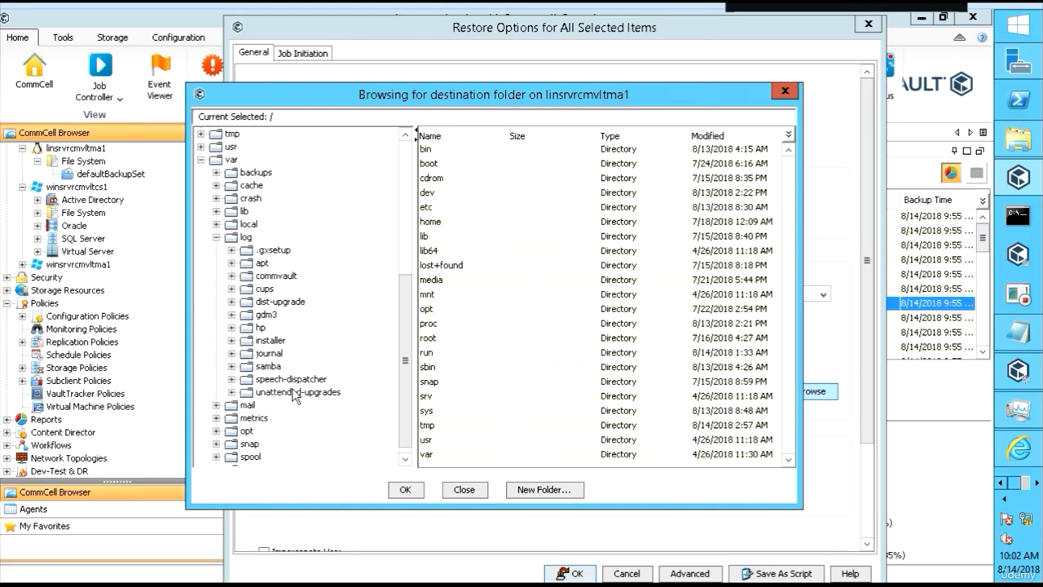
click(277, 276)
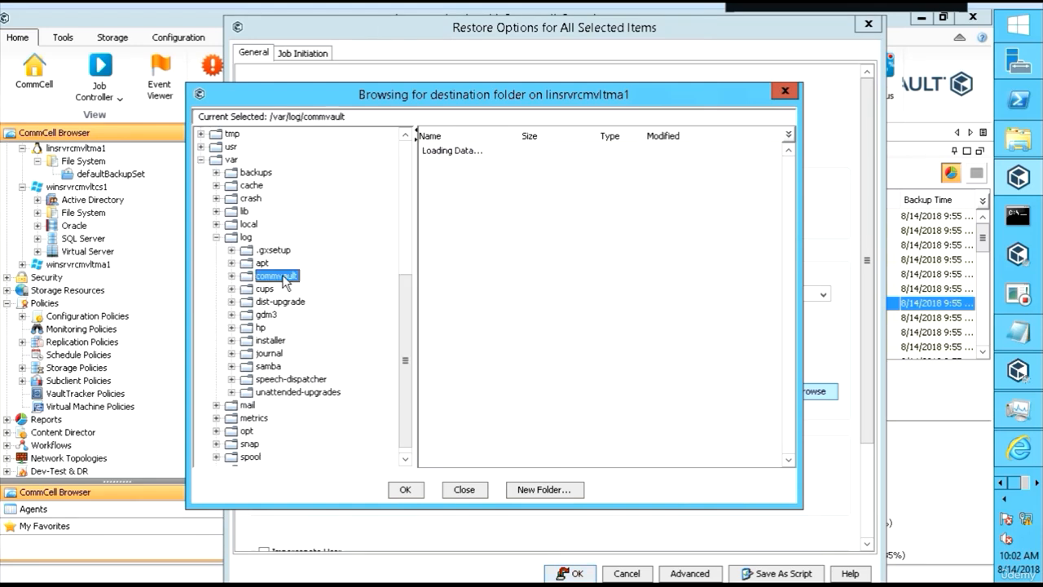
click(407, 491)
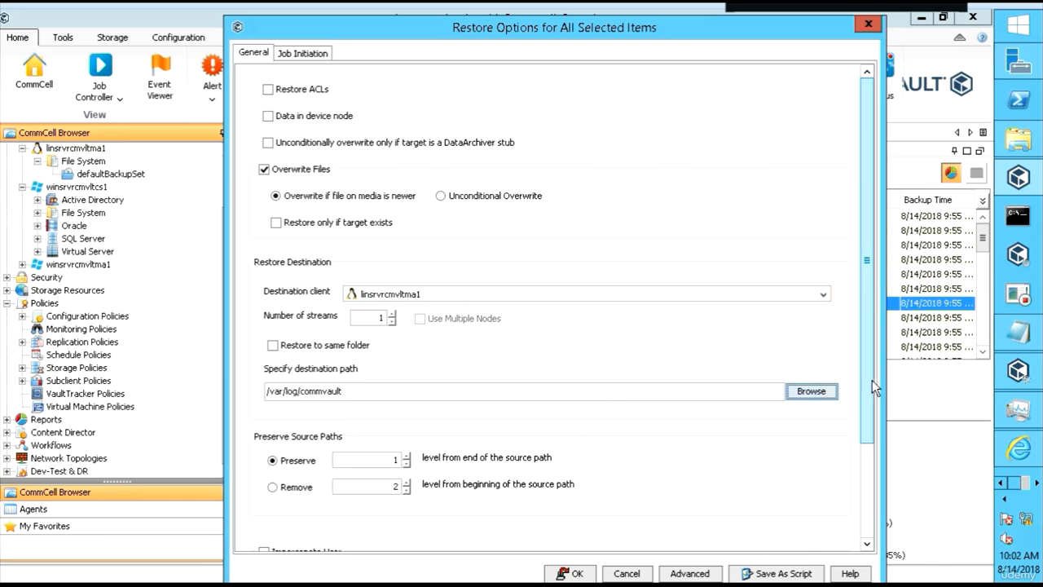
Review the remaining restore options and the advanced data path choices for MediaAgent and library, and close the advanced options without changes
drag(872, 380, 858, 427)
scroll(546, 304, down, 1)
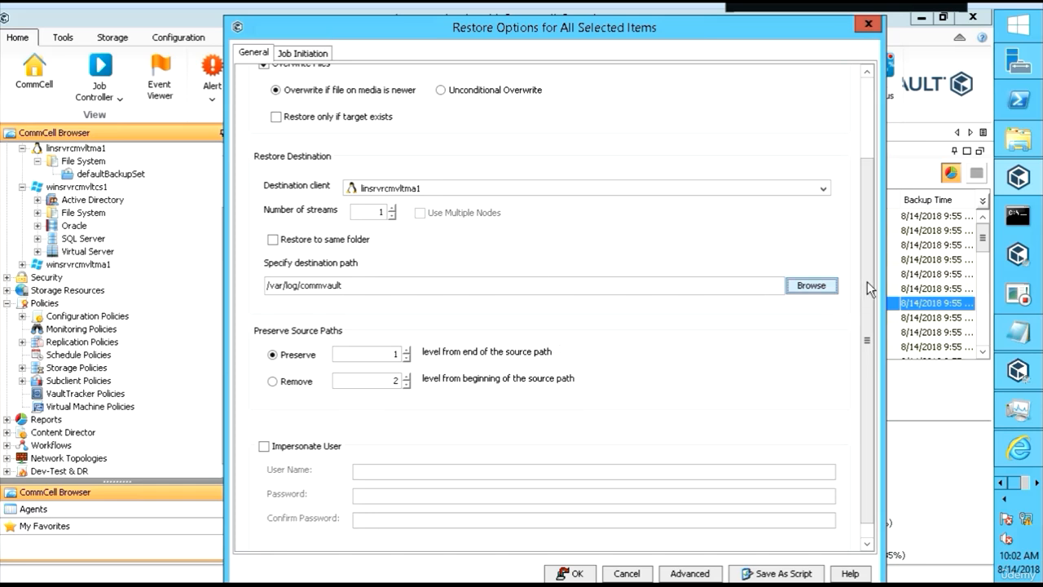
scroll(867, 304, down, 1)
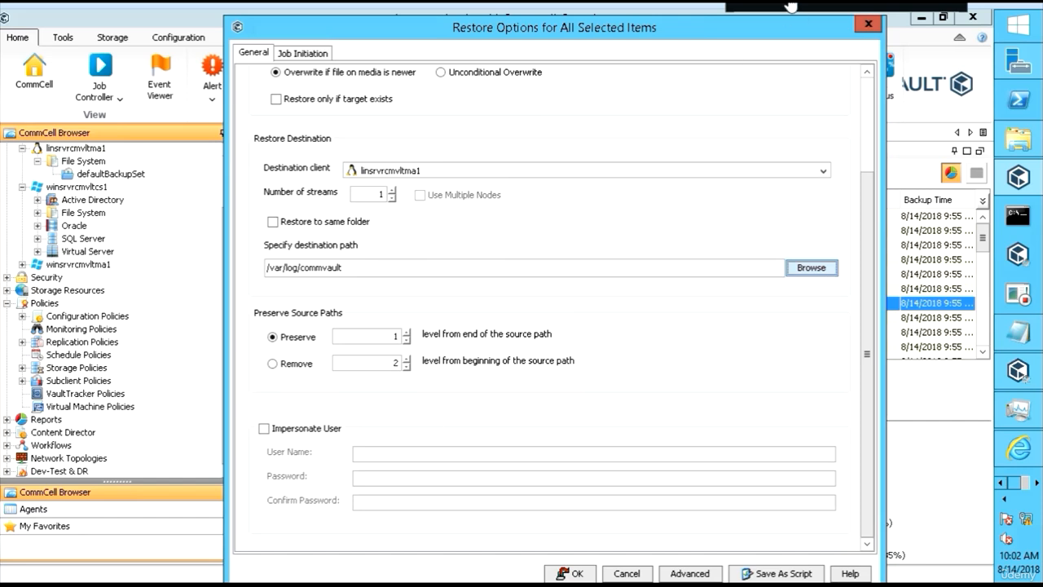
click(689, 573)
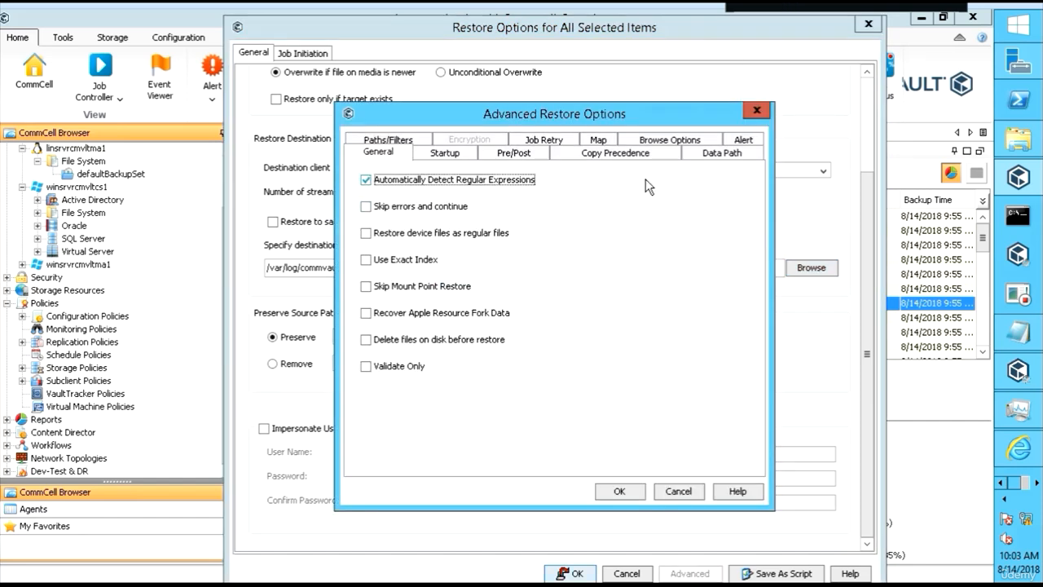
click(715, 154)
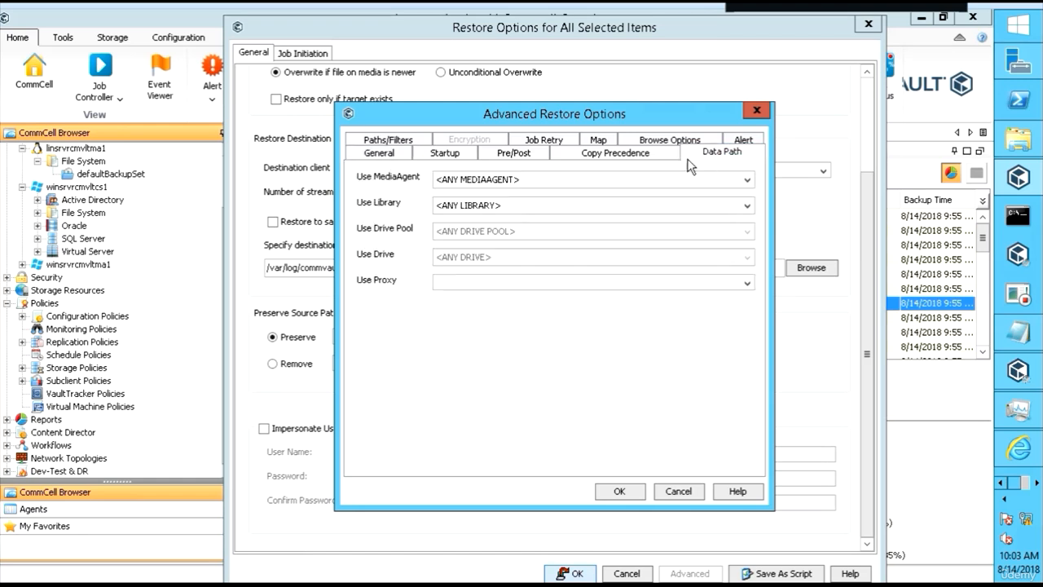
click(557, 182)
click(364, 211)
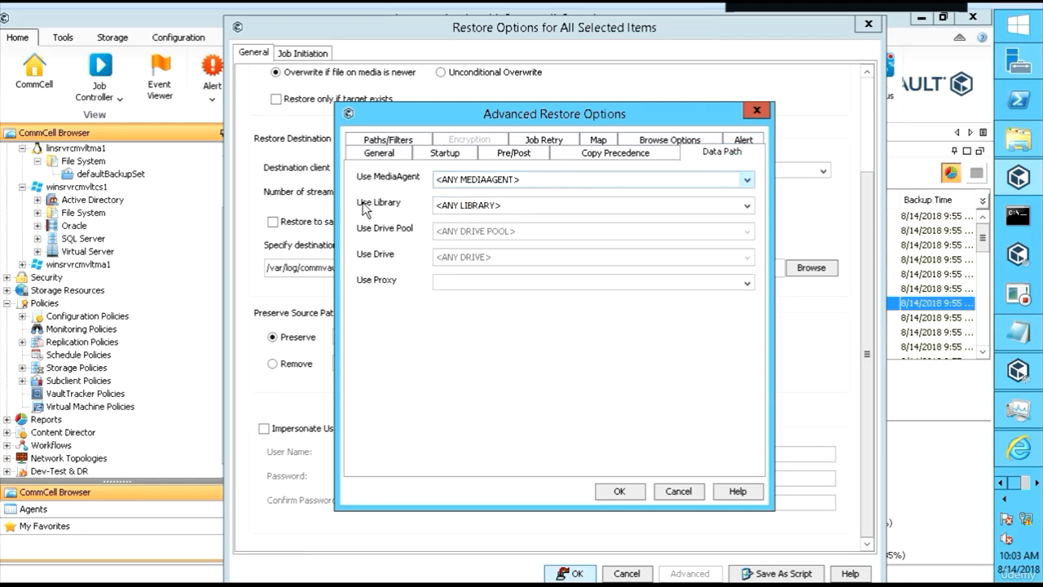
click(506, 205)
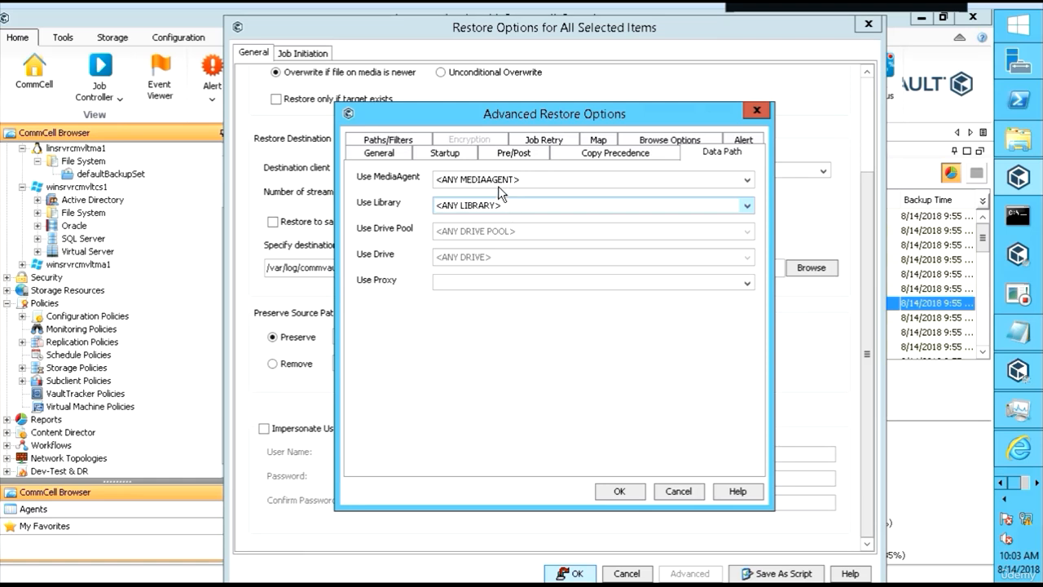
click(481, 211)
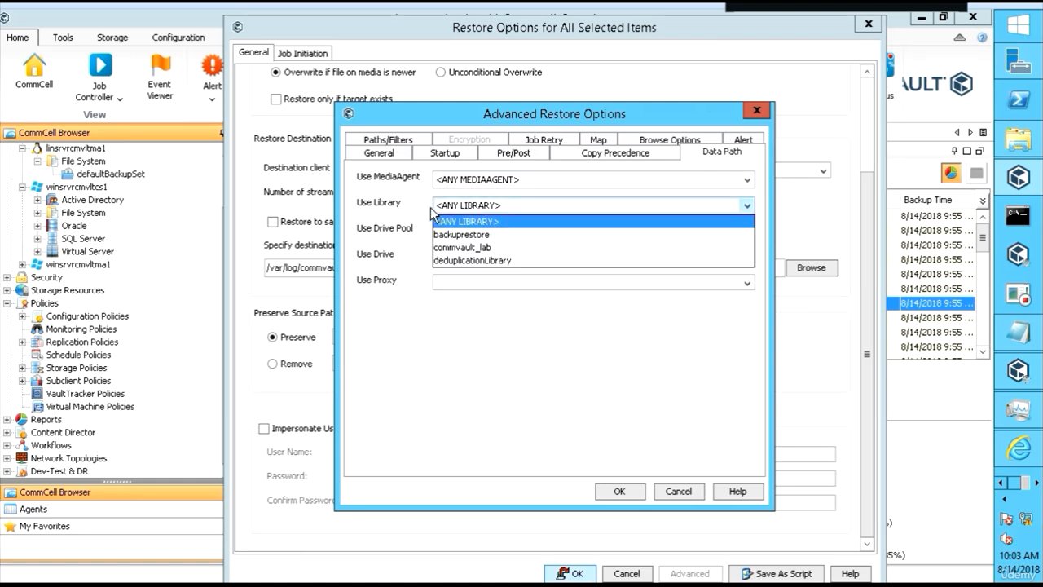
click(364, 216)
click(555, 205)
click(386, 218)
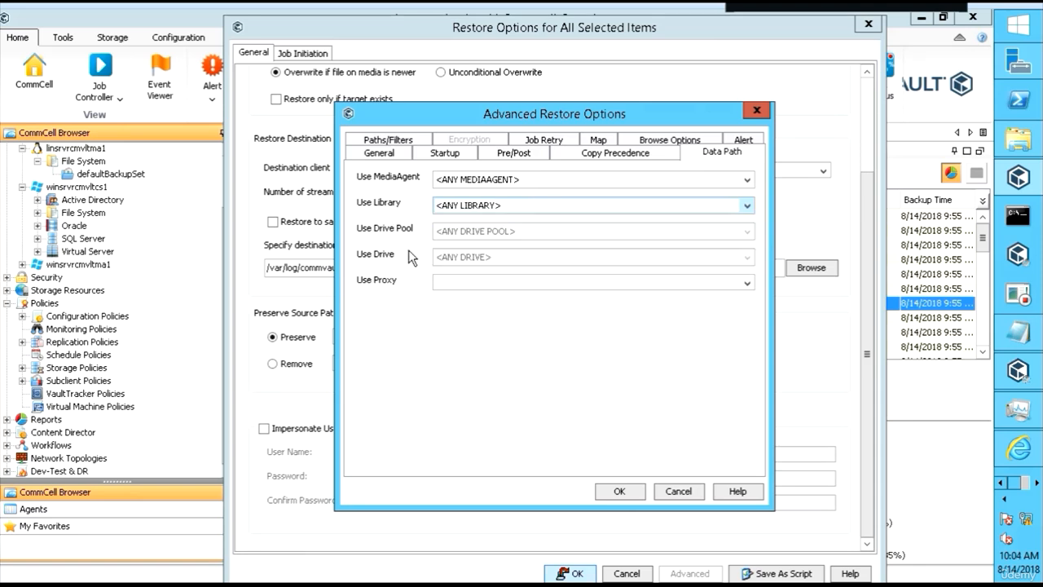
click(678, 492)
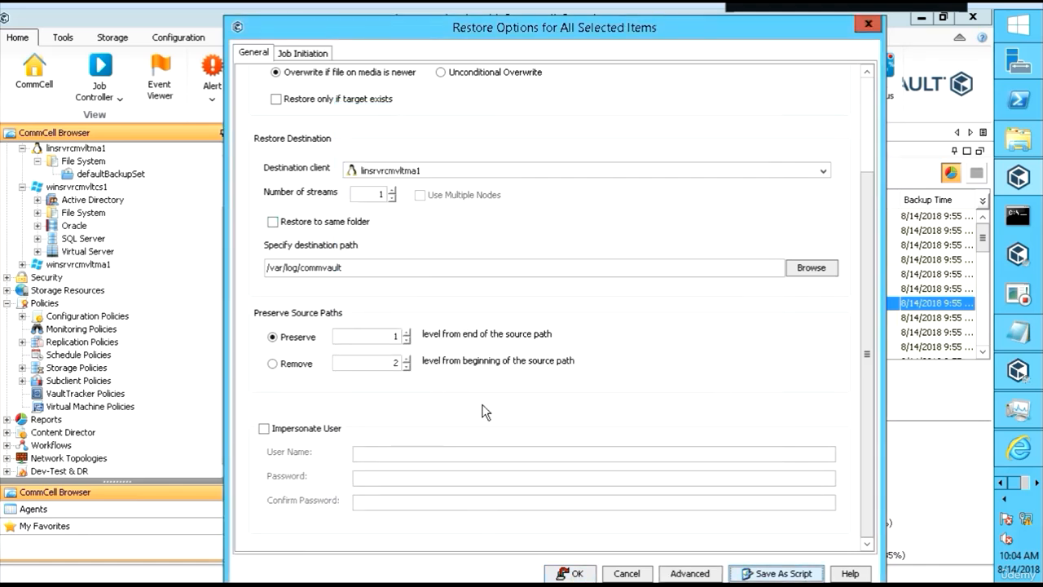
Check that job initiation is set to Immediate and submit the restore of backuprestore.log
click(301, 54)
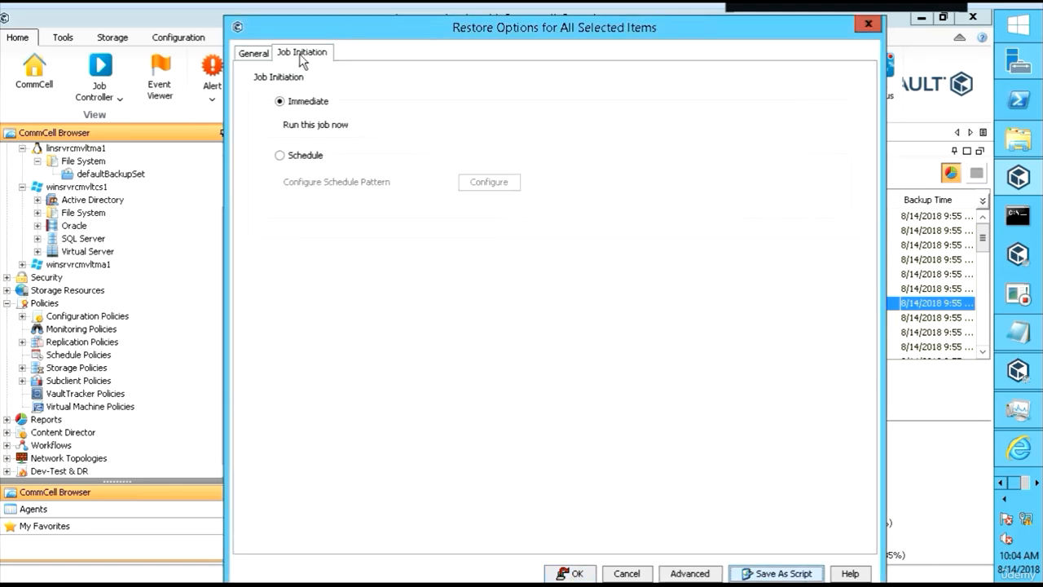
click(255, 54)
click(571, 574)
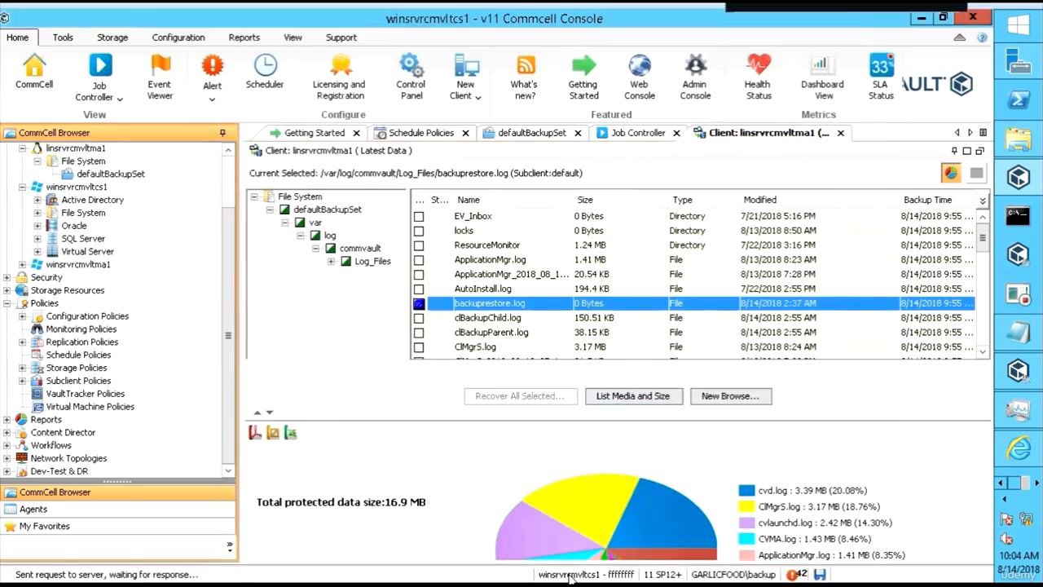
Open the new restore job's details in the Job Controller and review its general, progress and stream information
click(624, 133)
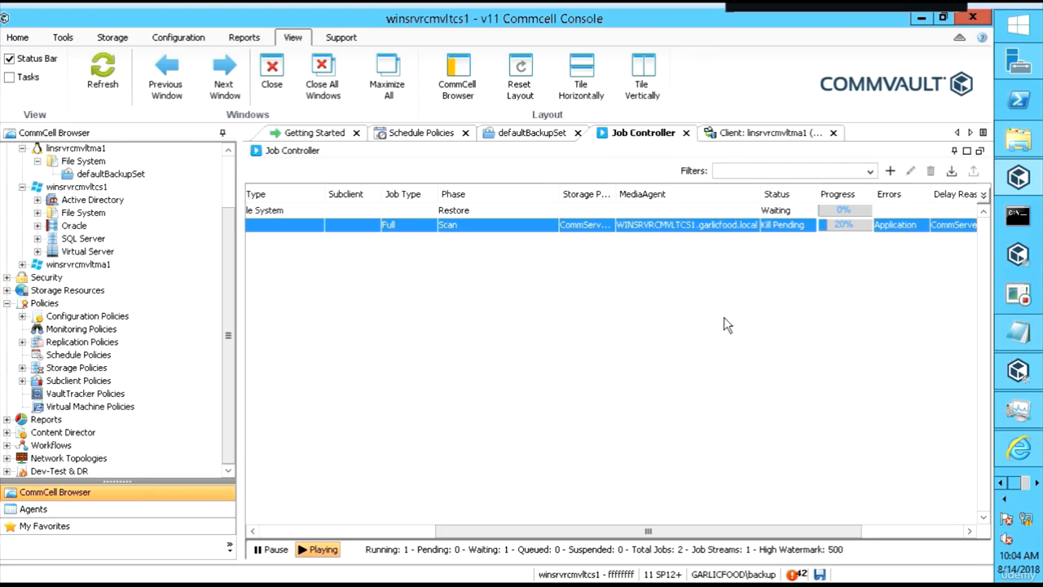
click(459, 210)
double_click(459, 210)
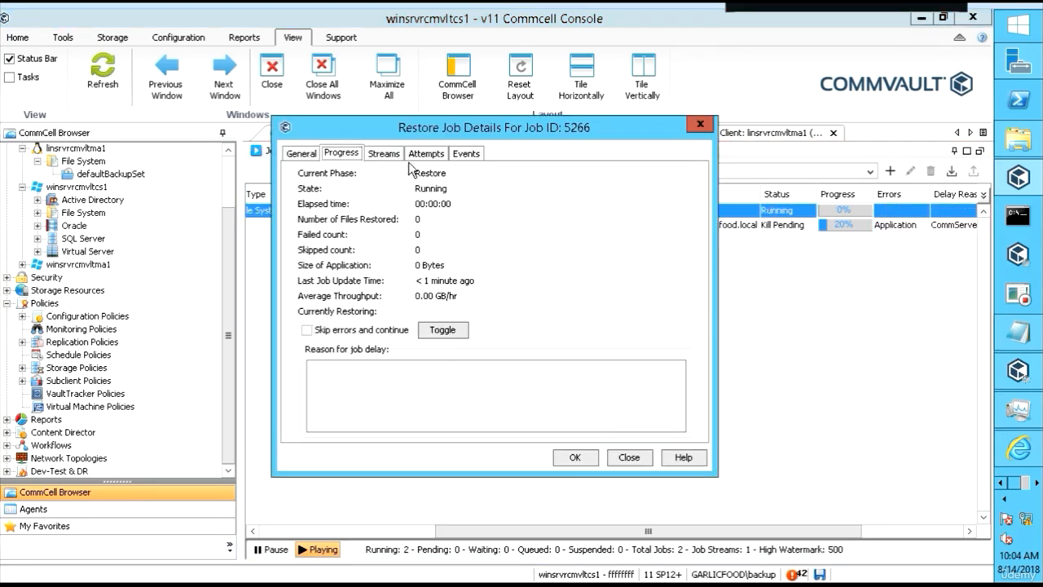
drag(385, 128, 218, 129)
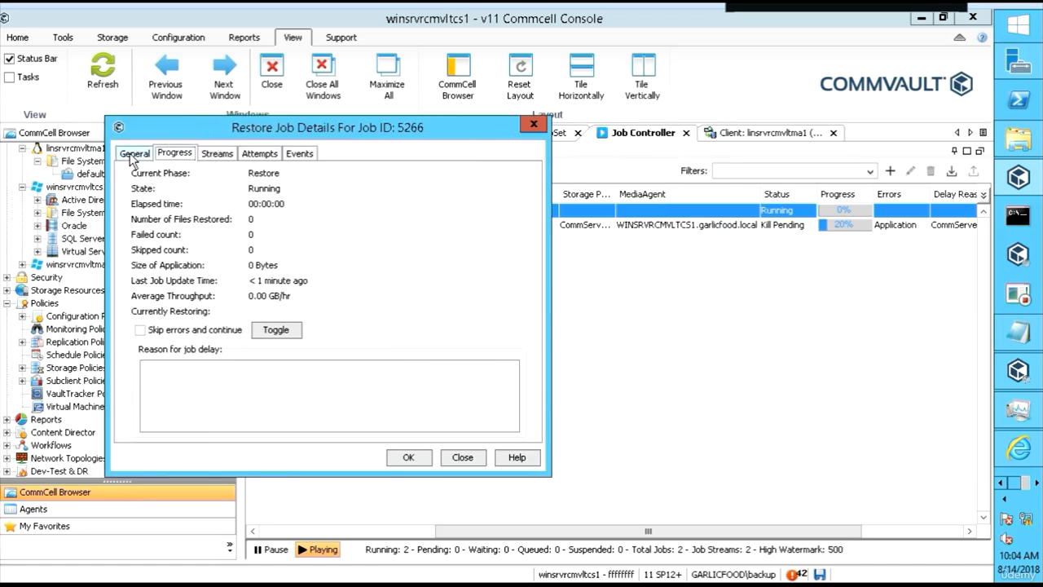
click(133, 156)
click(181, 155)
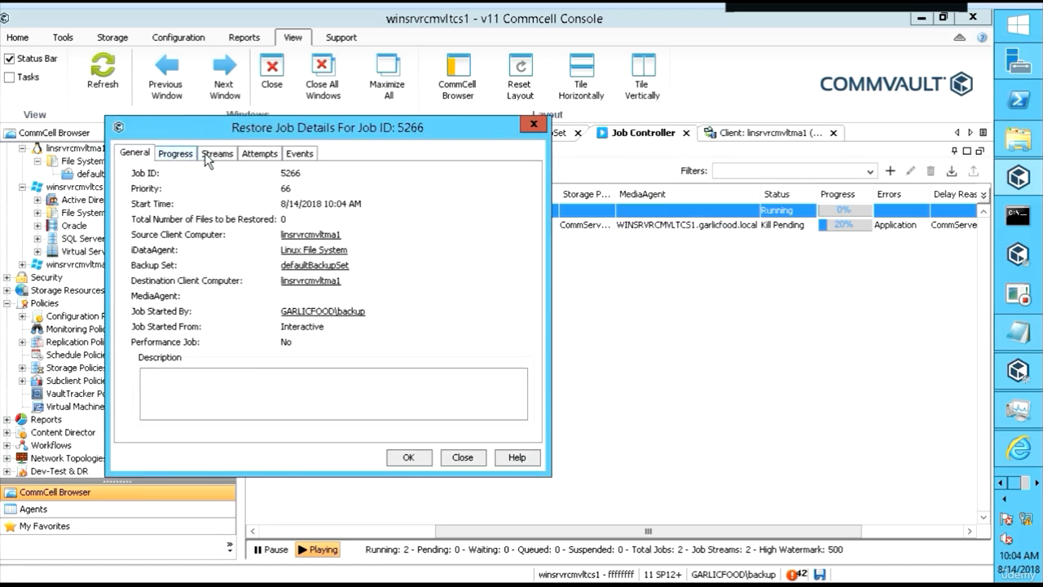
click(217, 155)
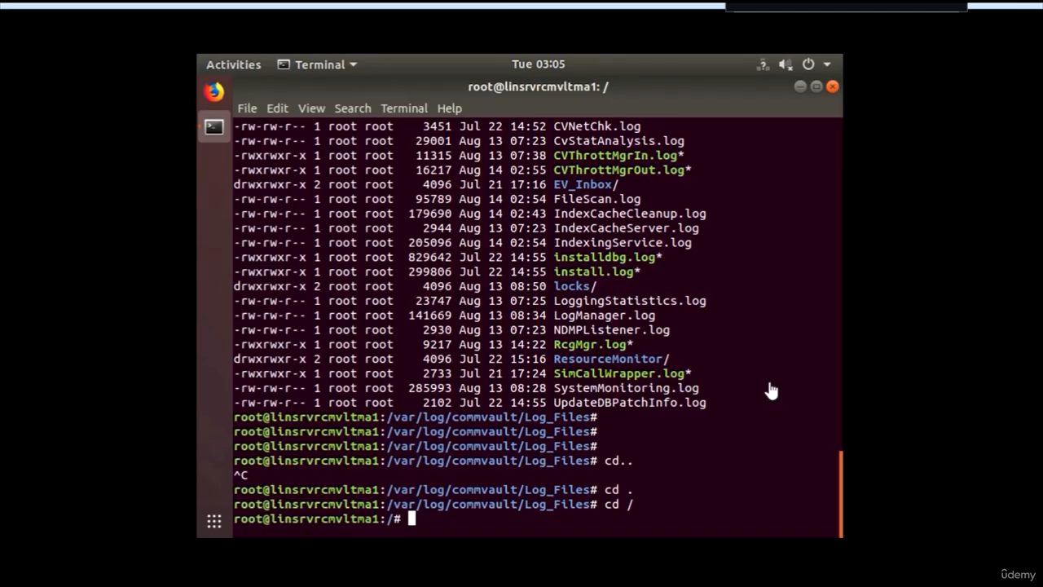
In the Linux terminal, change from the root directory to var/log/commvault/ and list its contents to check for backuprestore.log
text(cd var/log)
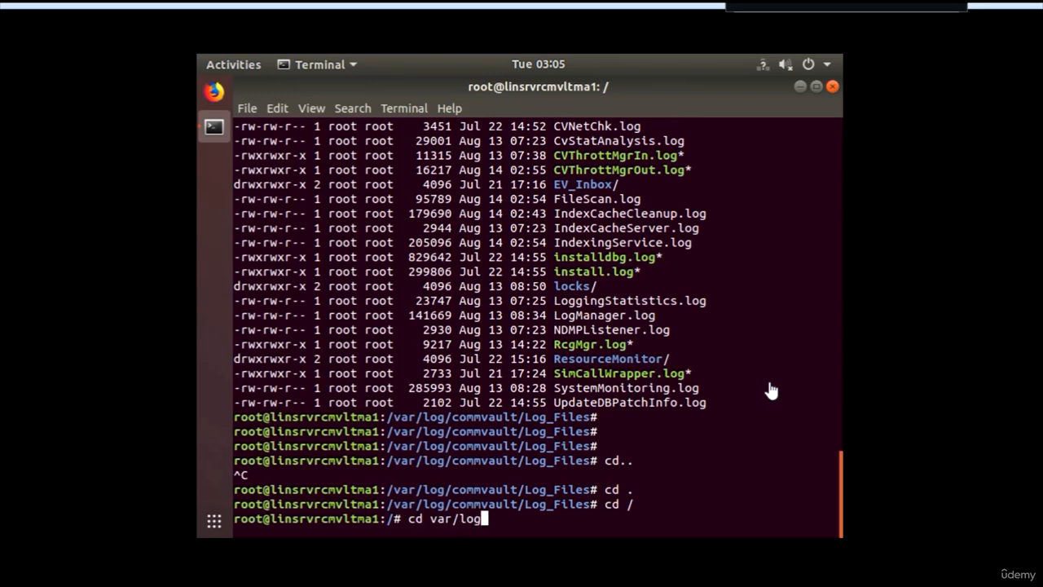
text(/commvault/)
key(Return)
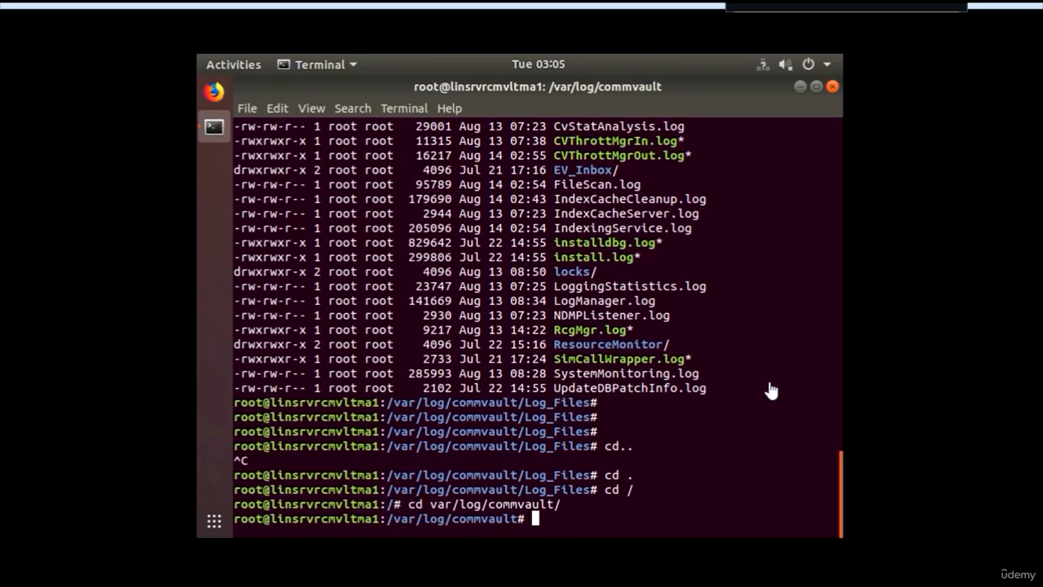
text(ll)
key(Return)
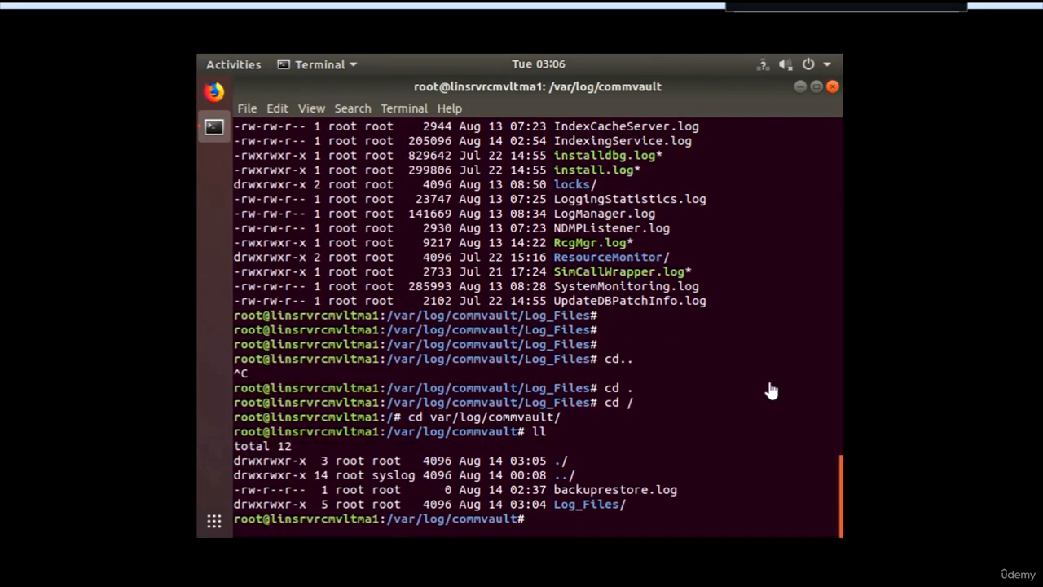